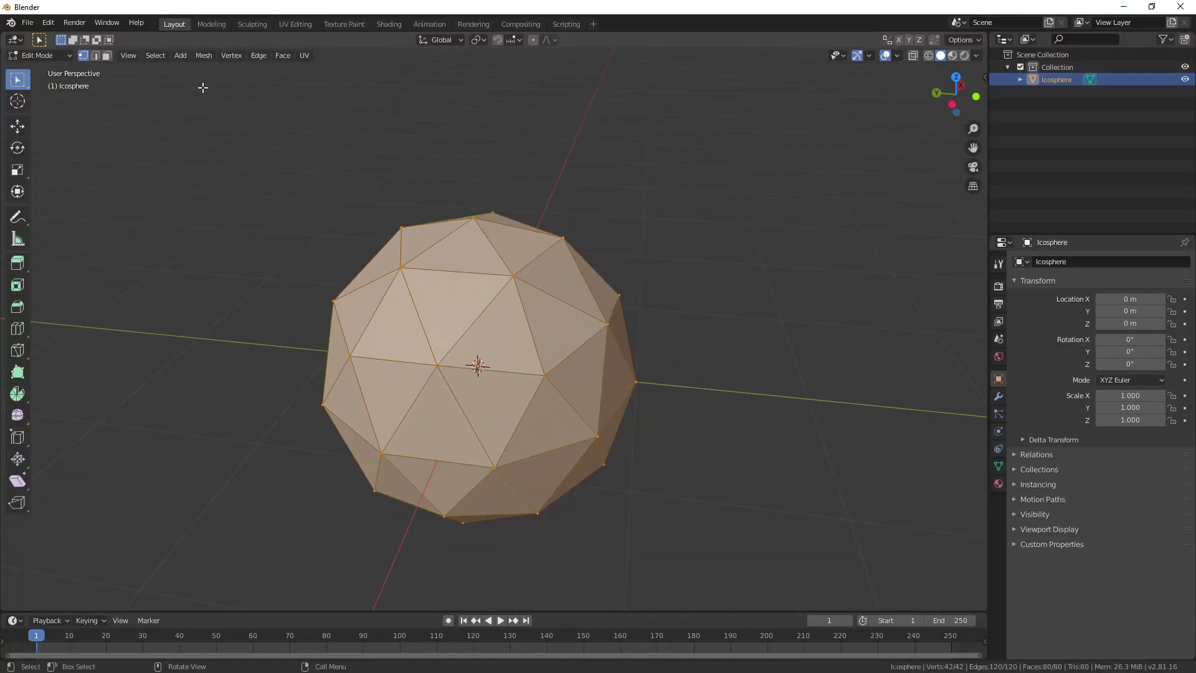
- Apply Checker Deselect to the fully selected icosphere and scale the vertices that remain selected
click(155, 55)
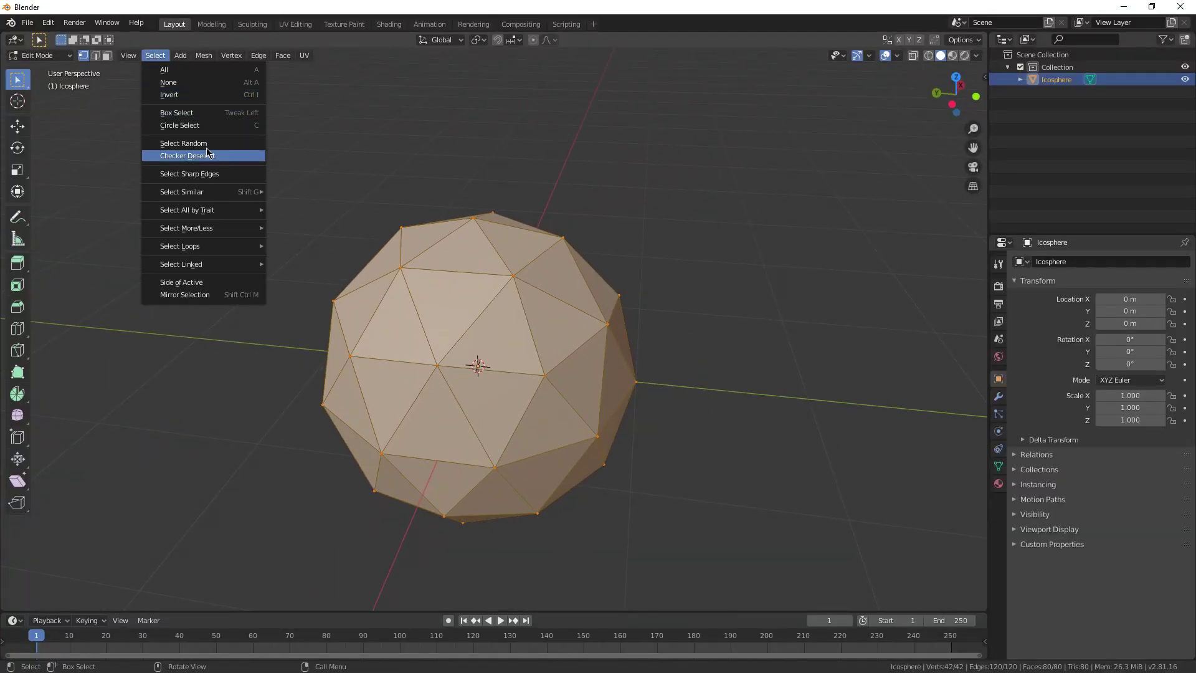
click(207, 155)
key(s)
click(689, 373)
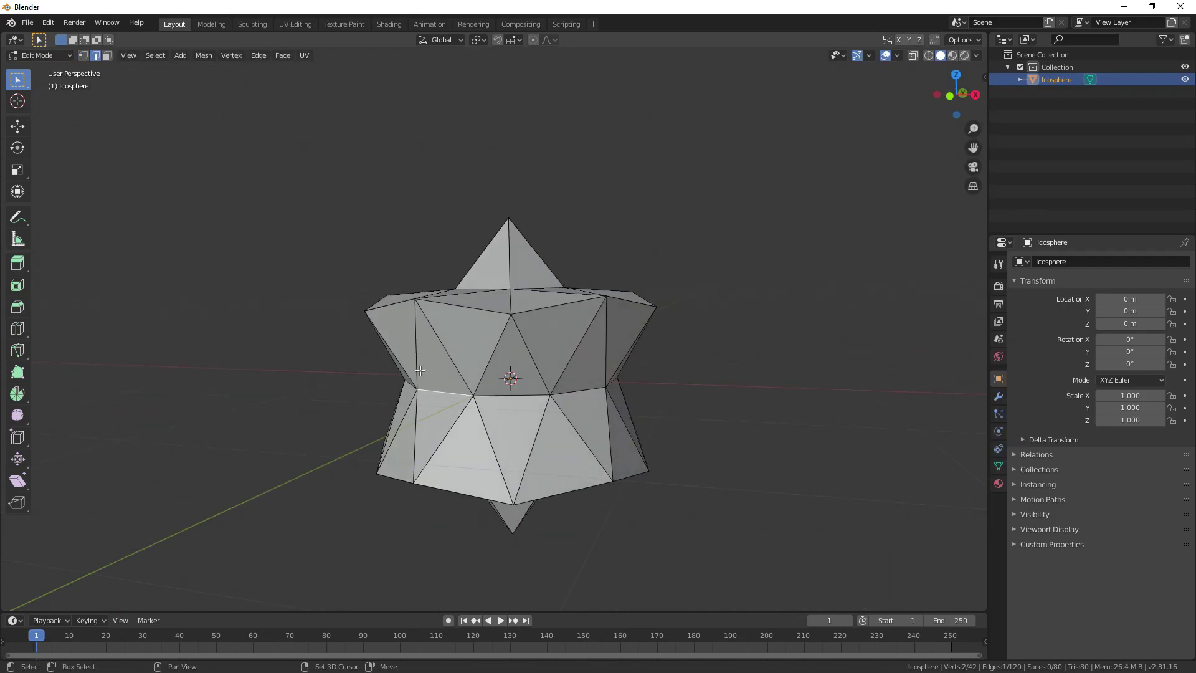
- Select the horizontal edge loop around the icosphere's waist and scale it along the Z axis
alt+click(396, 397)
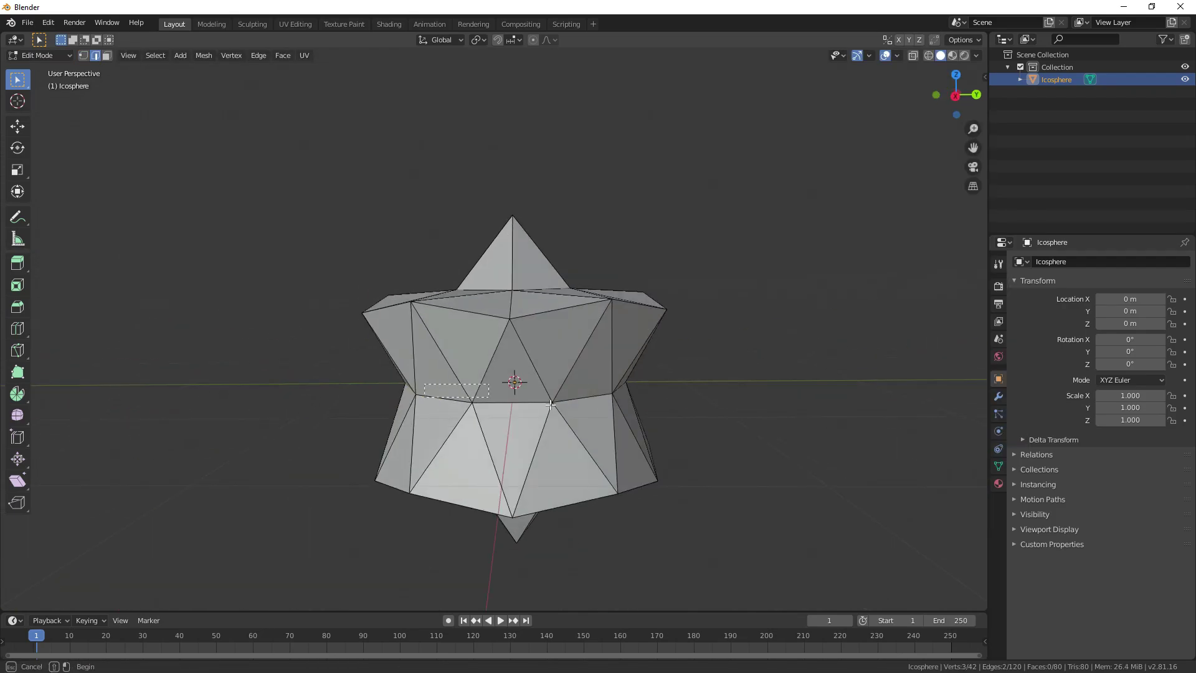
middle_drag(406, 398, 475, 382)
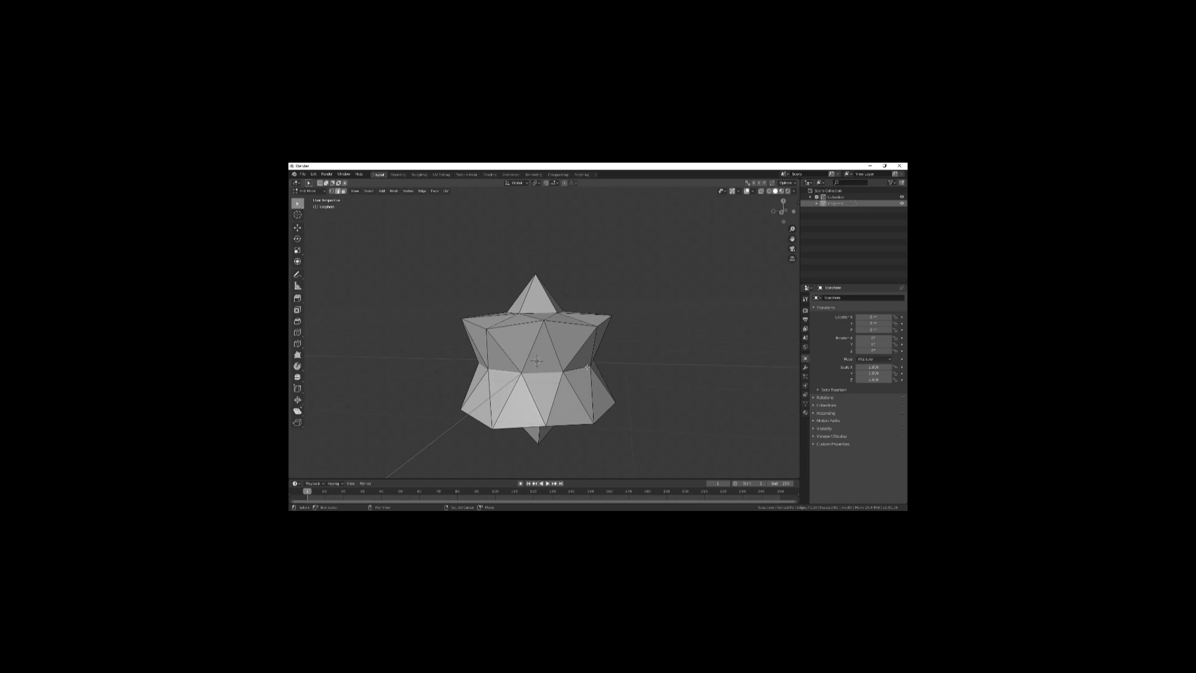
key(s)
key(z)
click(803, 414)
middle_drag(803, 414, 720, 403)
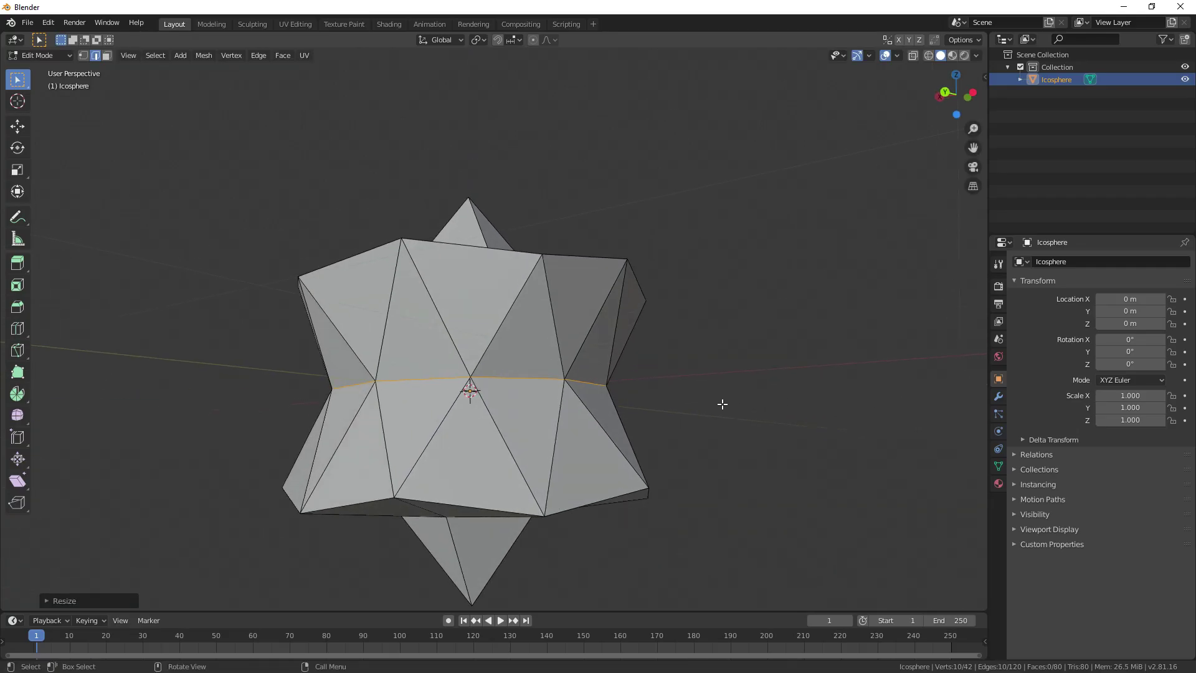
- Bevel the edge loop around the waist with four segments
key(ctrl+b)
scroll(751, 404, up, 3)
click(795, 411)
scroll(586, 428, down, 3)
mouse_move(795, 411)
middle_down()
mouse_move(586, 427)
mouse_move(623, 405)
middle_up()
- Shade the icosphere smooth in Object Mode and enable Auto Smooth for its normals
key(Tab)
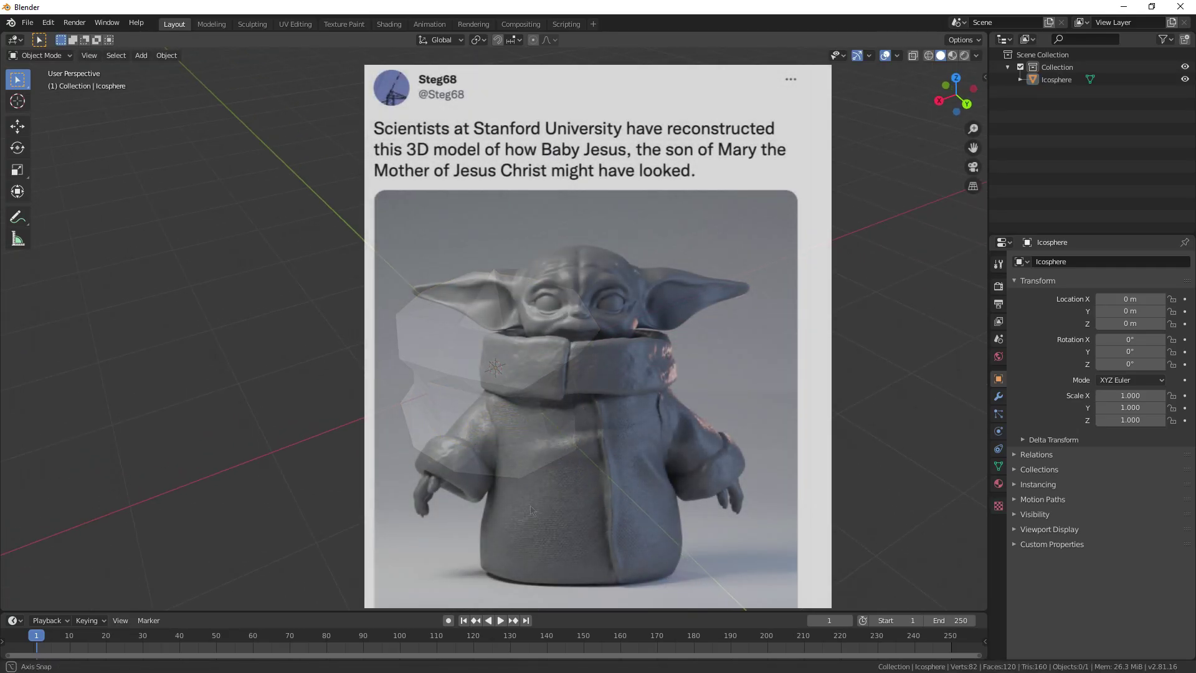
right_click(516, 347)
click(517, 349)
click(998, 465)
click(1024, 476)
click(1033, 490)
middle_drag(840, 461, 718, 459)
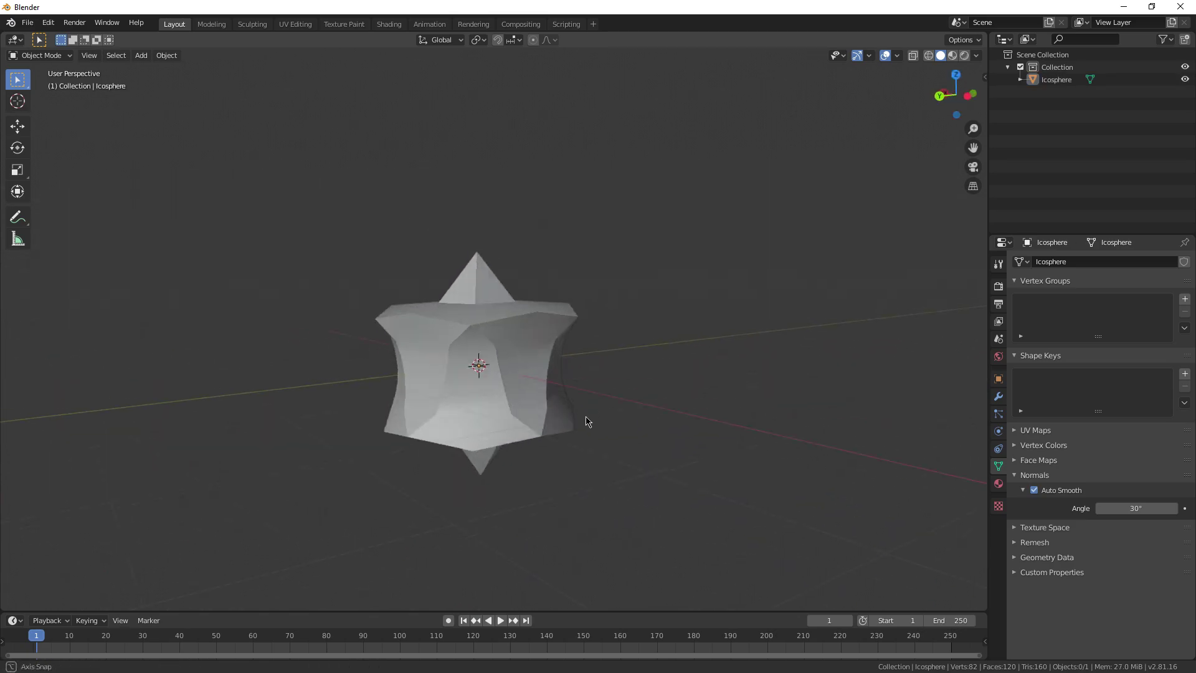
- Select the edges around the bases of the upper and lower spikes and scale them along the Z axis
middle_drag(584, 418, 511, 339)
key(Tab)
scroll(483, 395, up, 4)
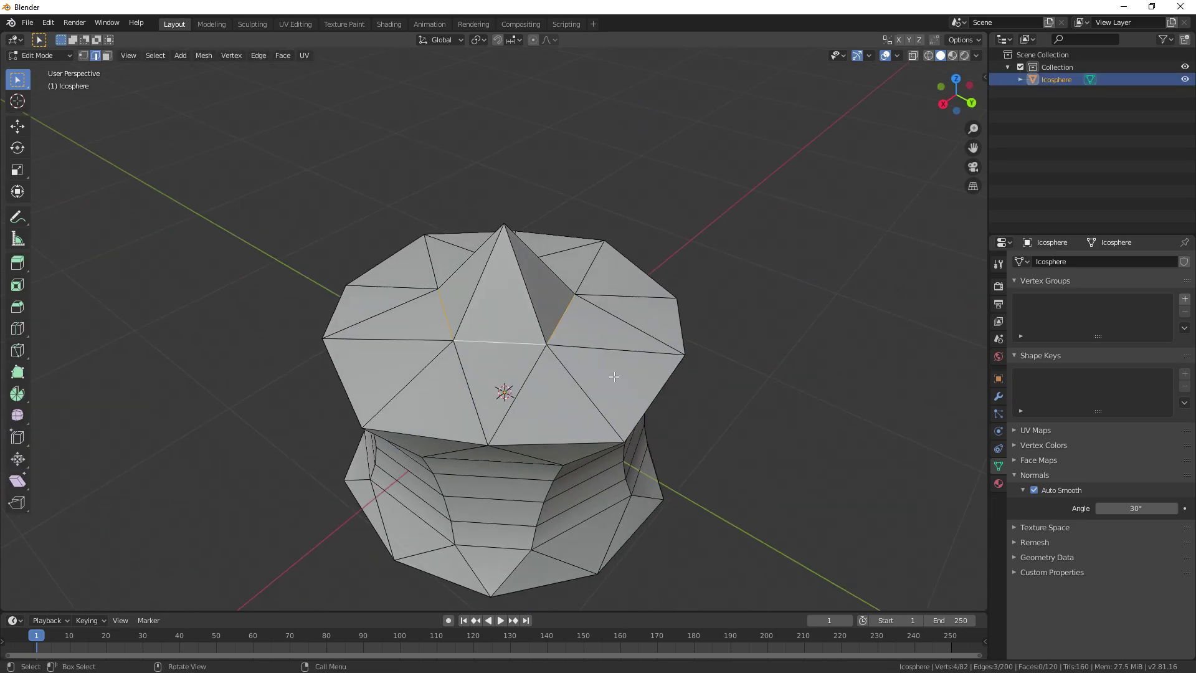
middle_drag(613, 376, 526, 416)
shift+click(521, 350)
shift+click(518, 297)
middle_drag(519, 297, 522, 137)
shift+click(528, 416)
shift+click(456, 447)
middle_drag(459, 477, 430, 424)
shift+click(507, 360)
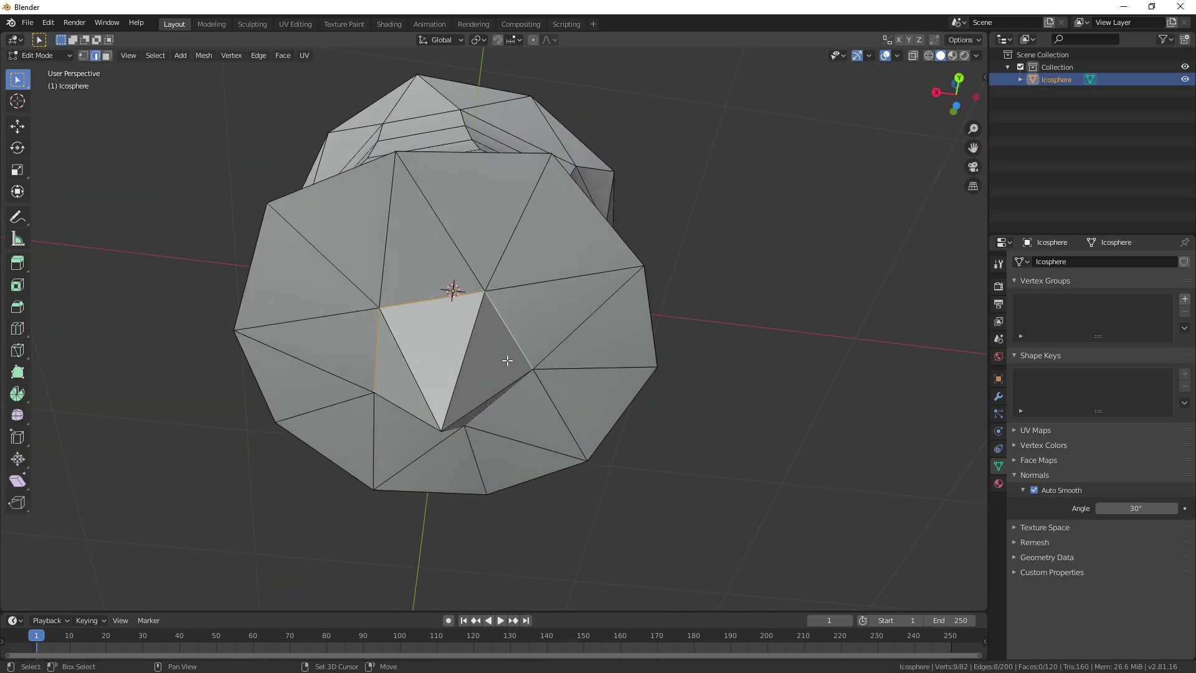
middle_drag(508, 360, 580, 383)
key(s)
key(z)
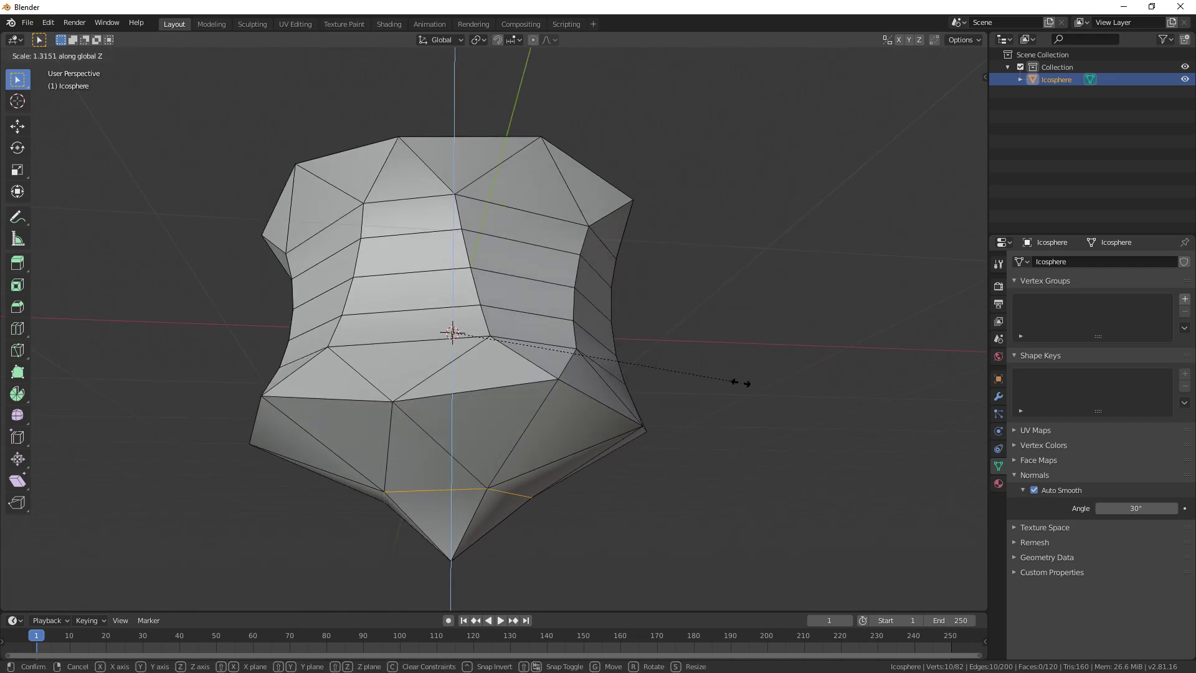
click(696, 428)
- Bevel the edges around both spike bases with four segments and return to Object Mode
key(ctrl+b)
click(737, 432)
scroll(737, 430, down, 3)
middle_drag(737, 430, 592, 363)
key(Tab)
click(704, 469)
click(510, 438)
- Select only the central edge loop around the waist and scale it inward
key(Tab)
scroll(507, 436, up, 2)
key(alt+a)
alt+click(582, 362)
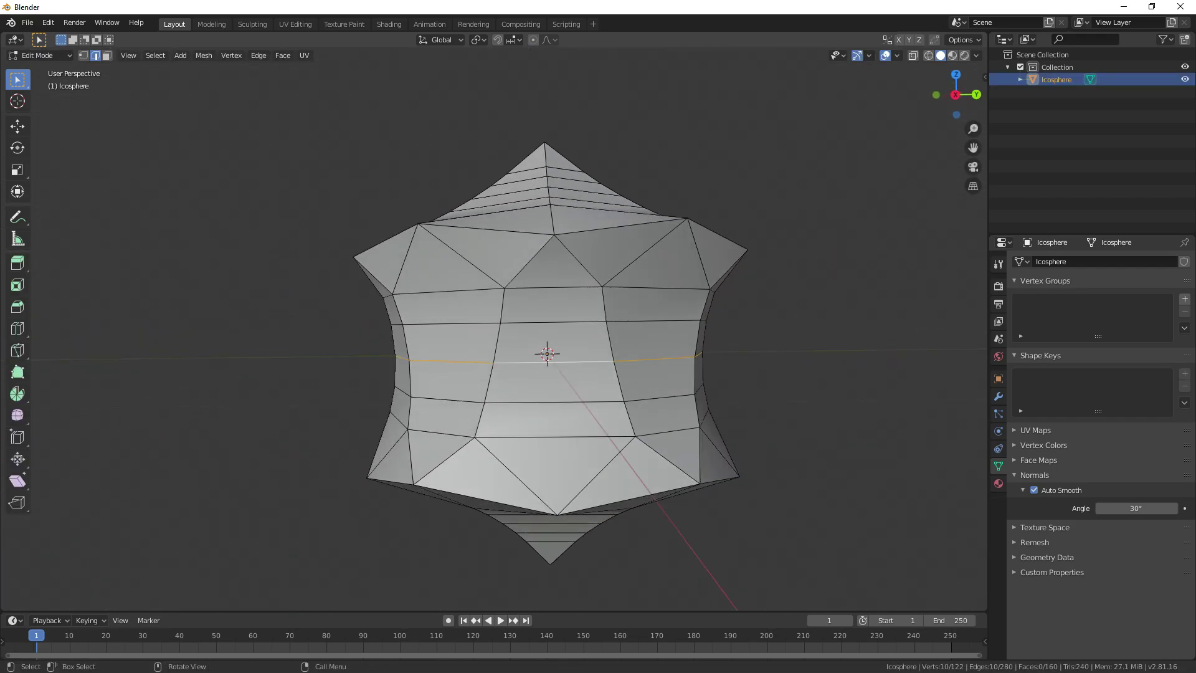
key(s)
click(654, 381)
- Bevel the pinched central edge loop and return to Object Mode to inspect the shape
key(ctrl+b)
click(742, 411)
scroll(742, 411, down, 3)
key(Tab)
click(742, 413)
middle_drag(742, 412, 576, 480)
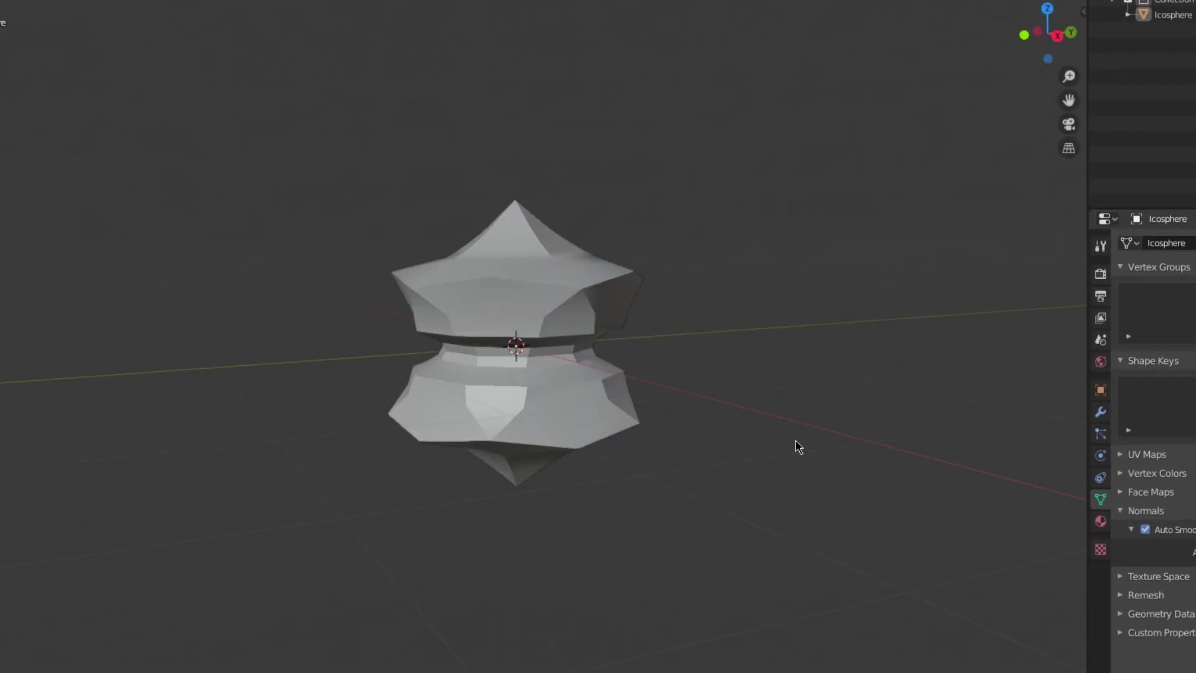
click(484, 411)
middle_drag(484, 411, 622, 278)
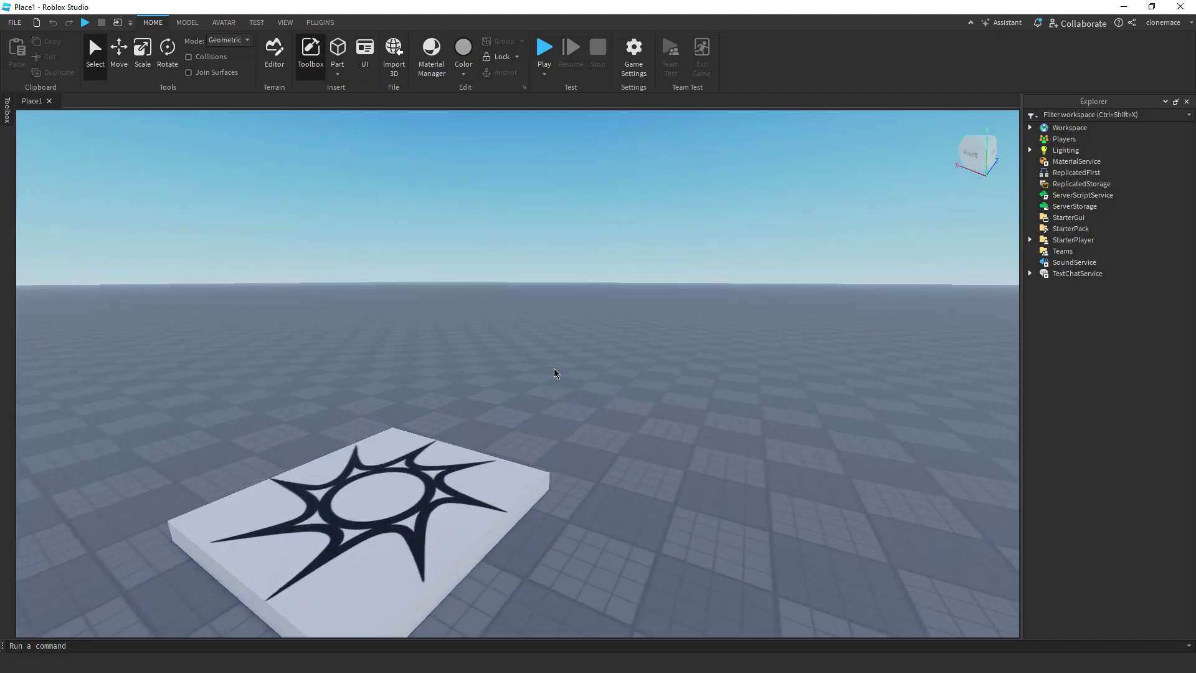
- Switch to Roblox Studio and open the Assistant
key(w)
right_drag(555, 369, 585, 336)
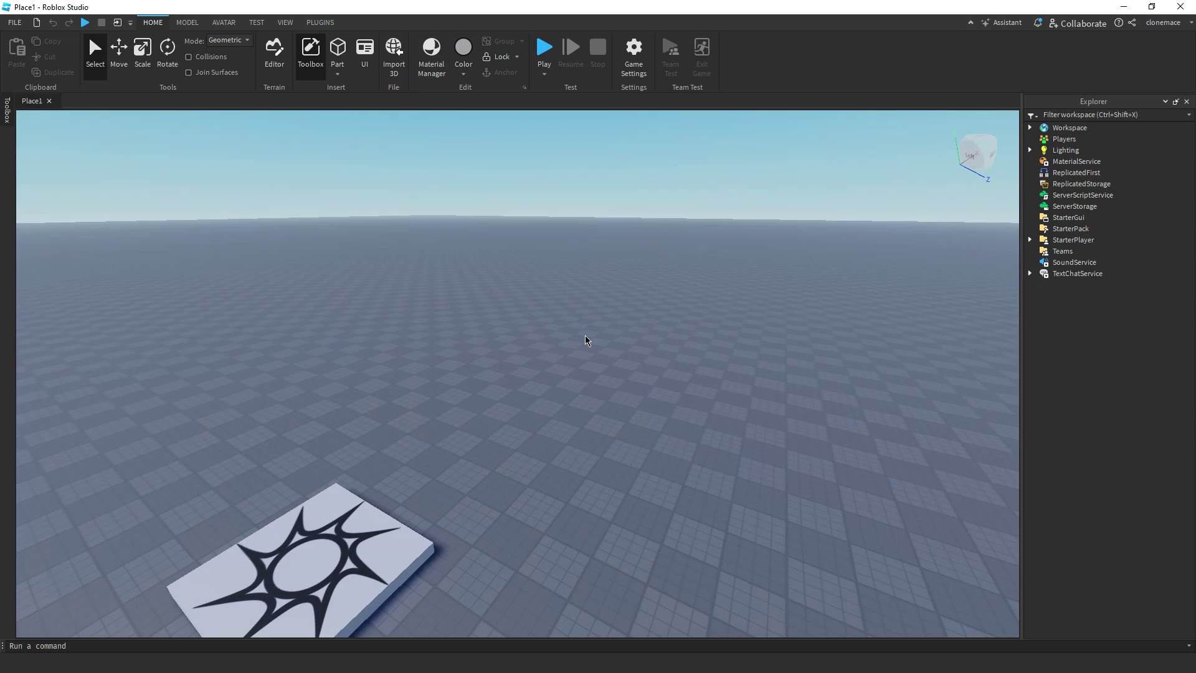
click(1002, 23)
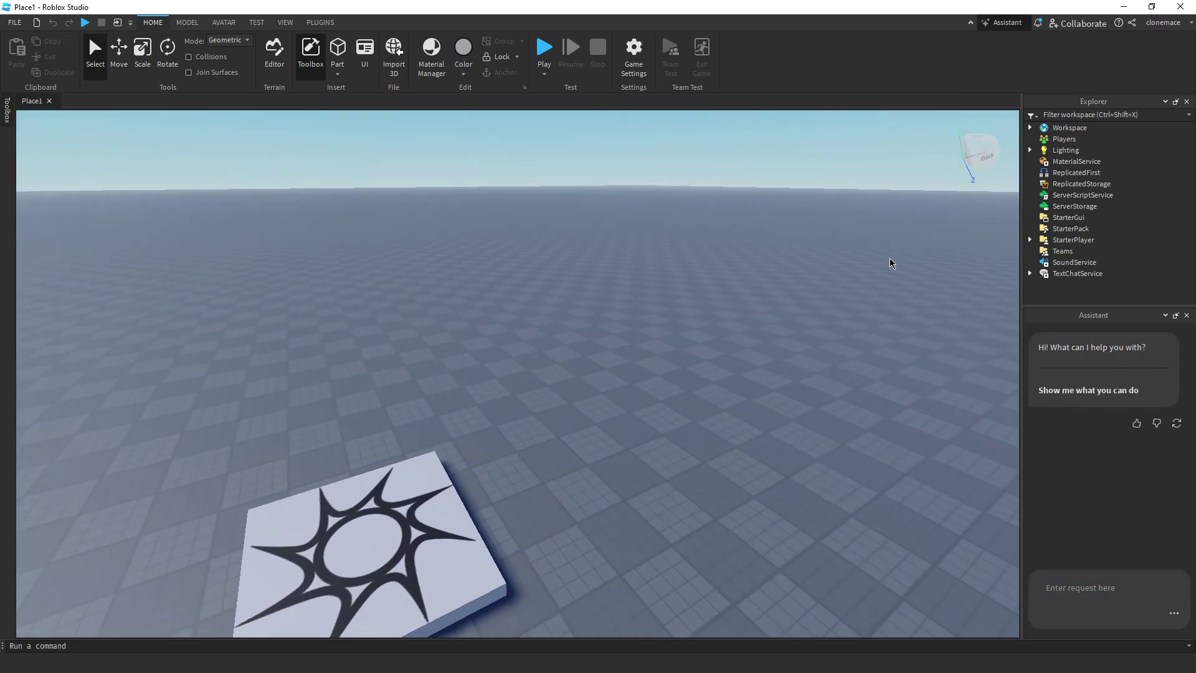
key(s)
right_drag(889, 262, 1146, 606)
key(w)
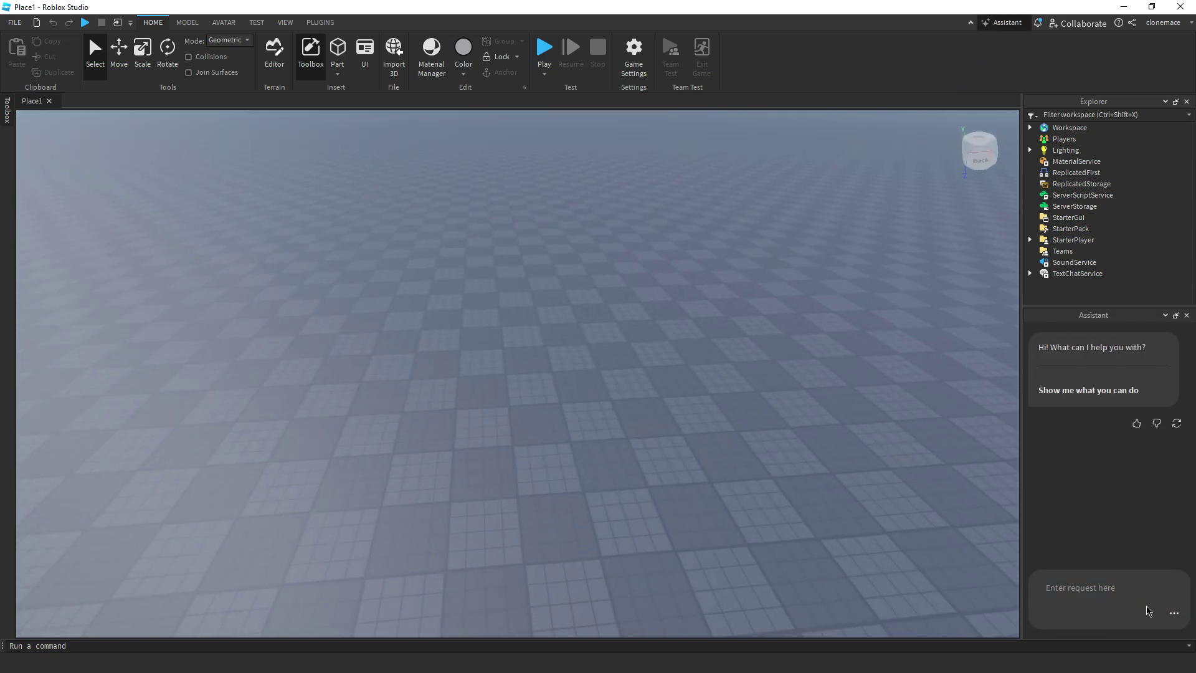
- Ask the Assistant "give me a game idea"
click(1099, 585)
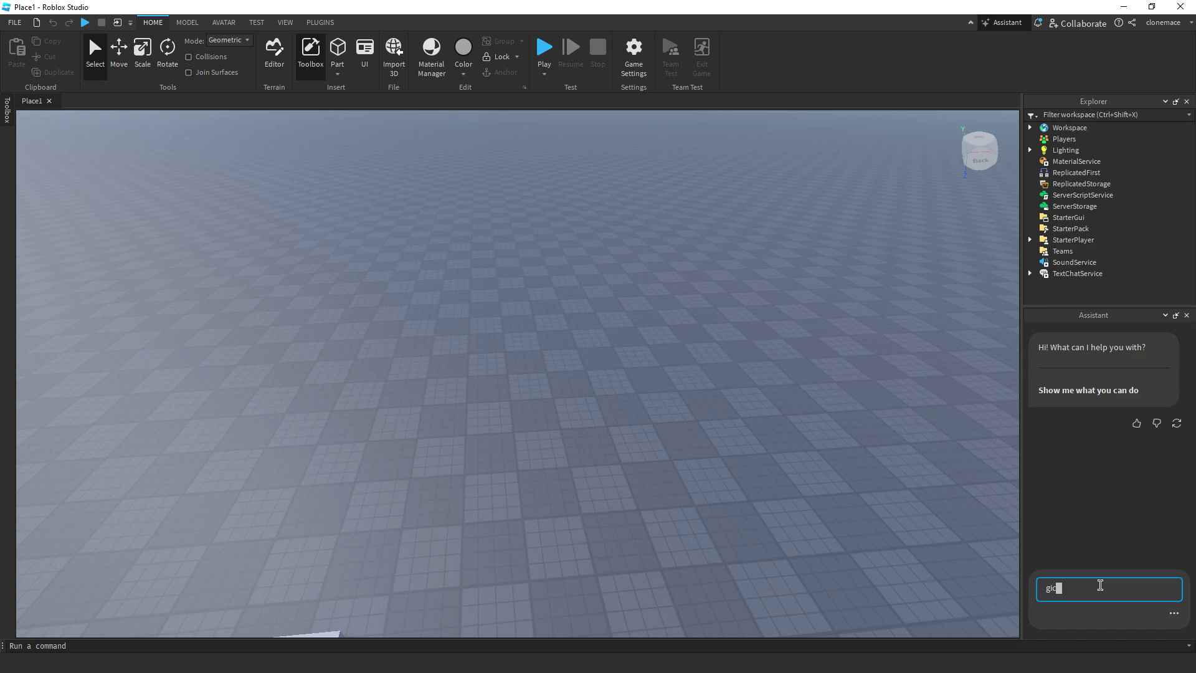
text(give me)
key(Return)
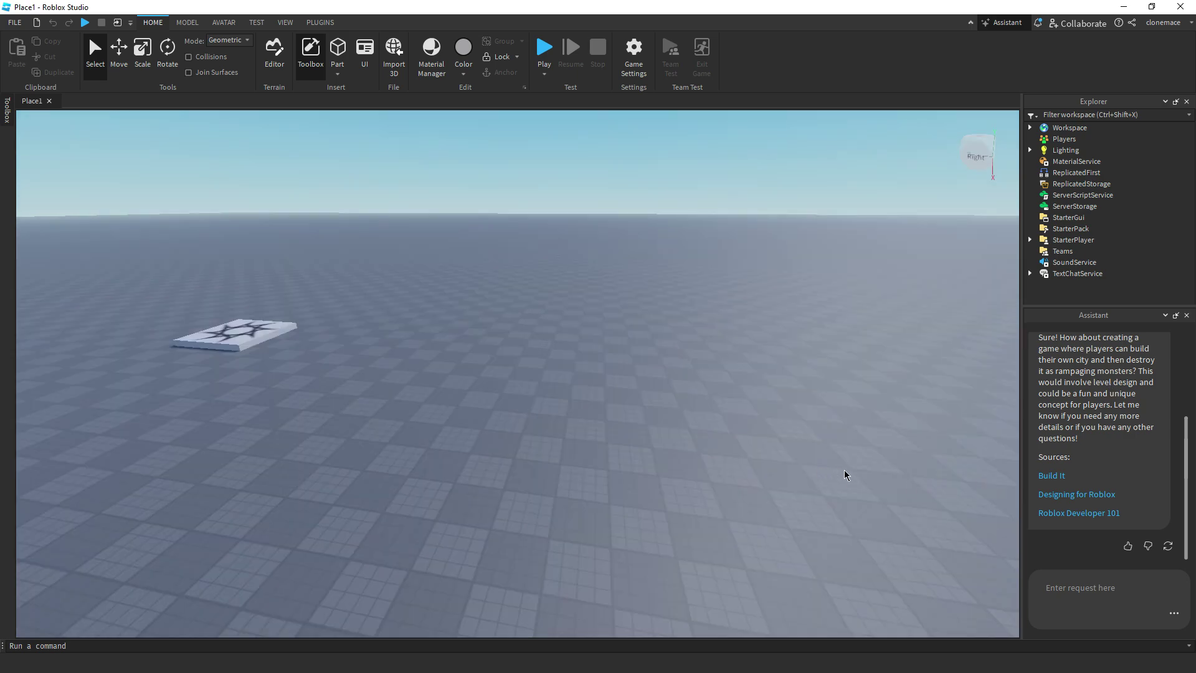
- Read the suggested game idea and send the Assistant the request "Show me how to make a gun"
right_drag(847, 476, 822, 470)
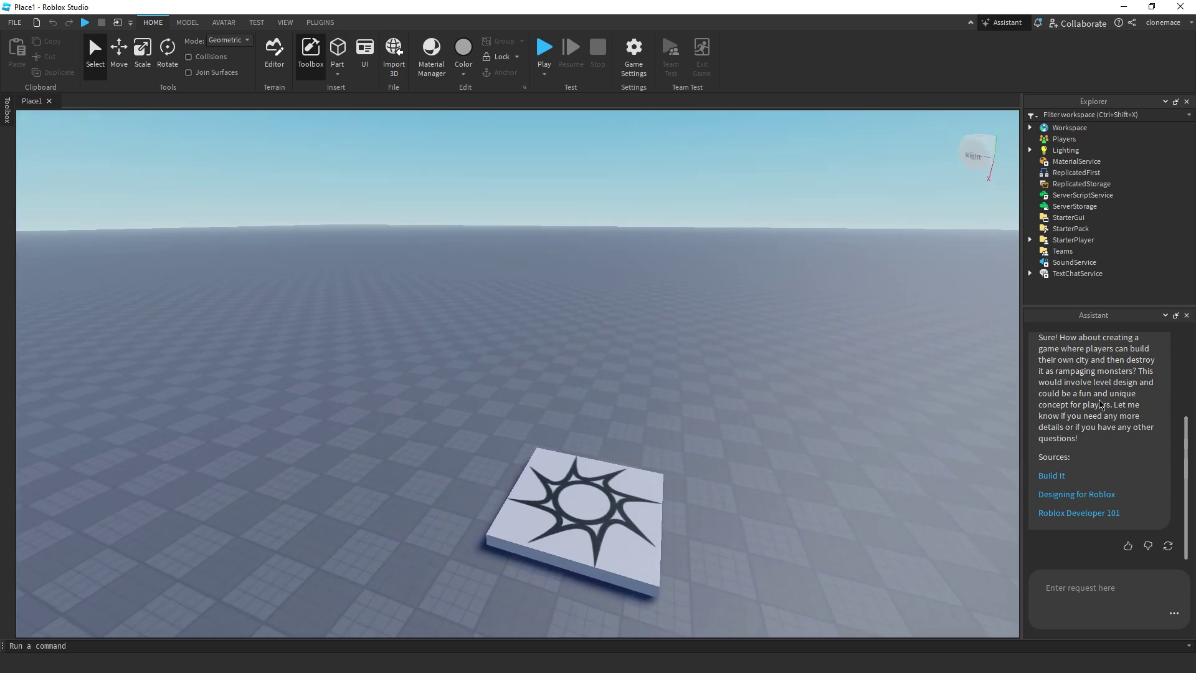
scroll(1114, 446, up, 1)
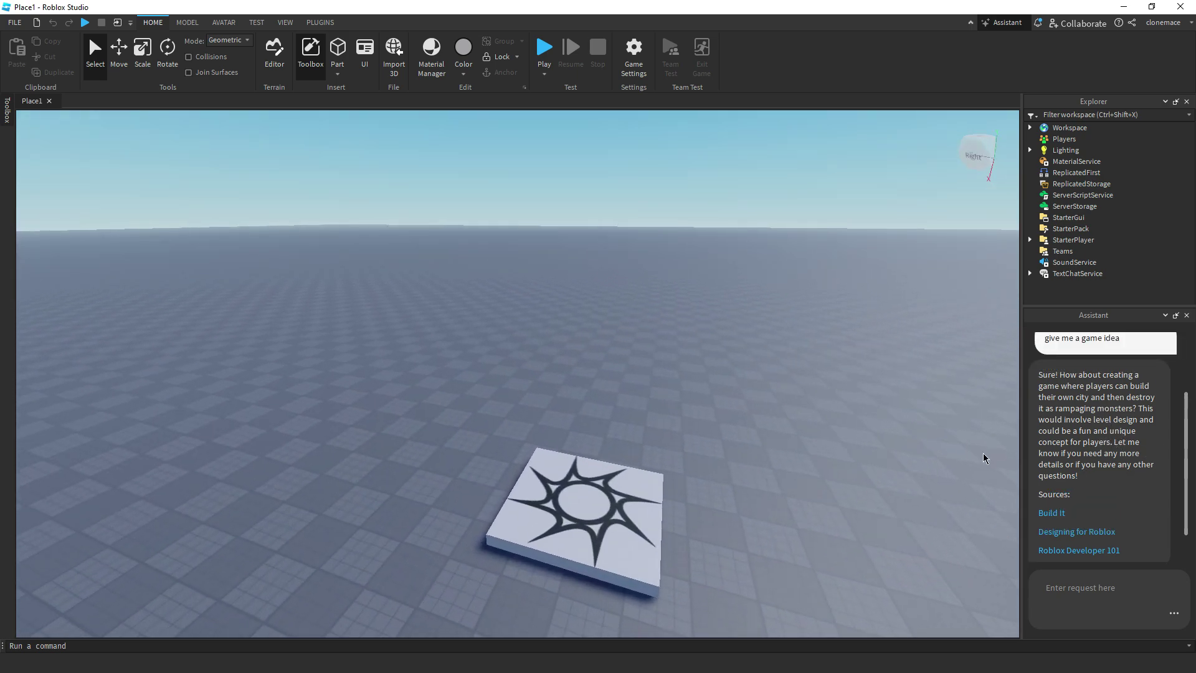
key(w)
right_drag(974, 440, 979, 426)
scroll(979, 427, down, 2)
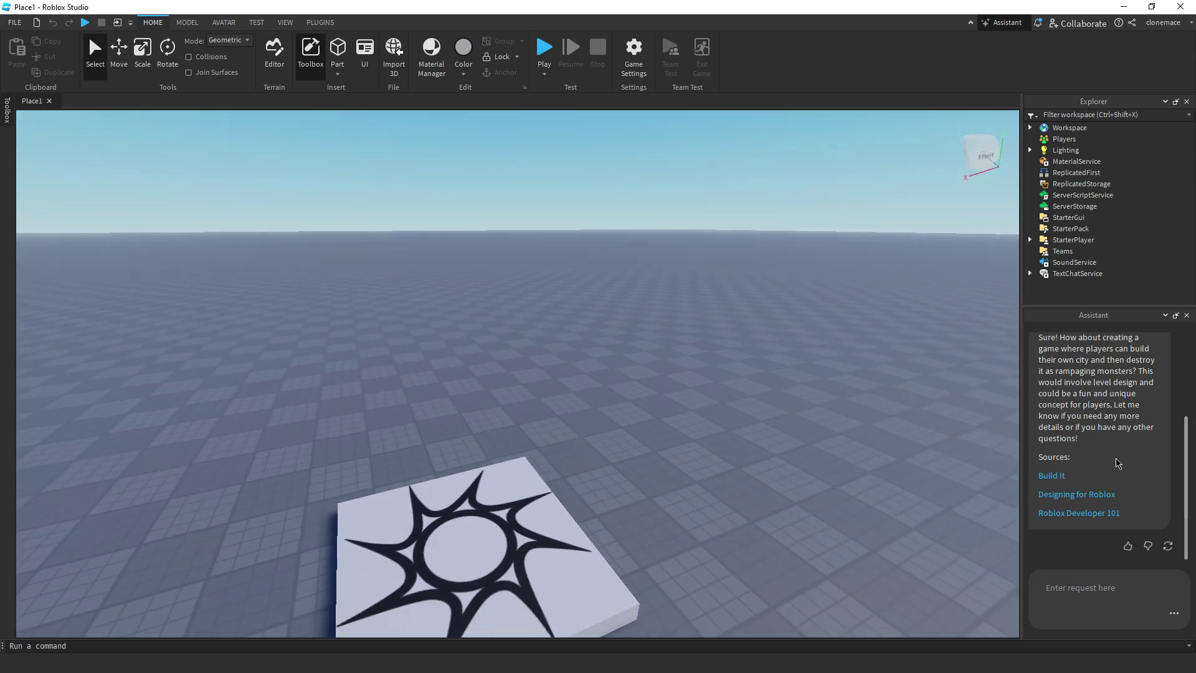
click(1105, 587)
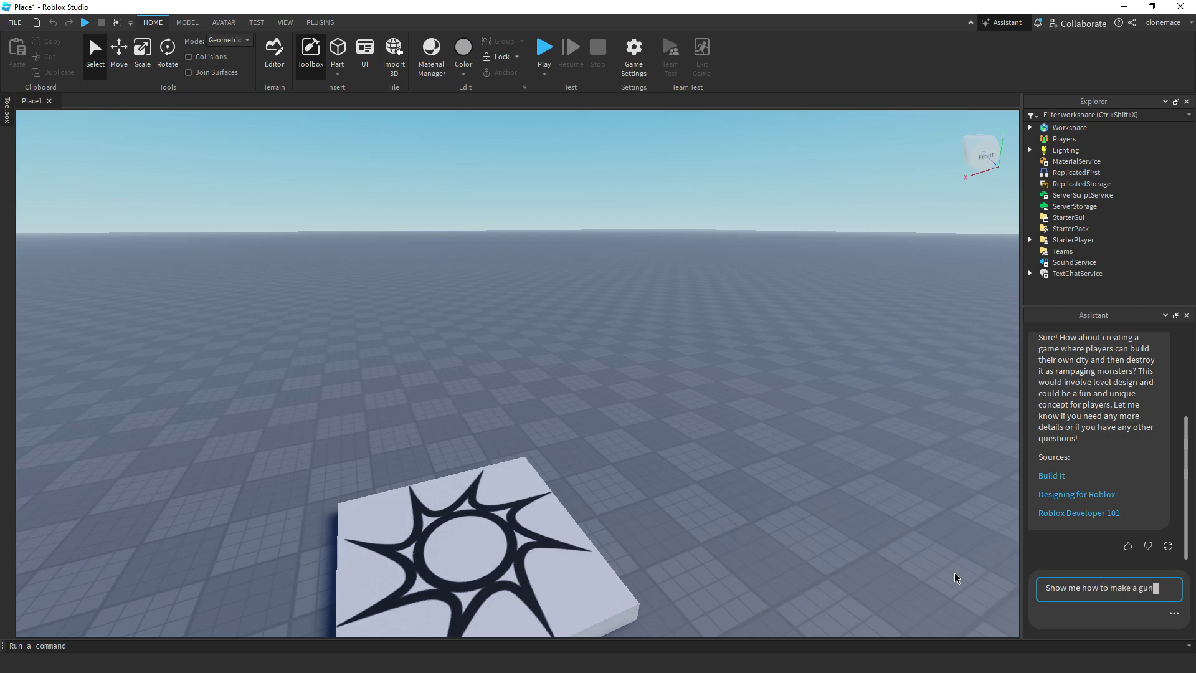
key(Return)
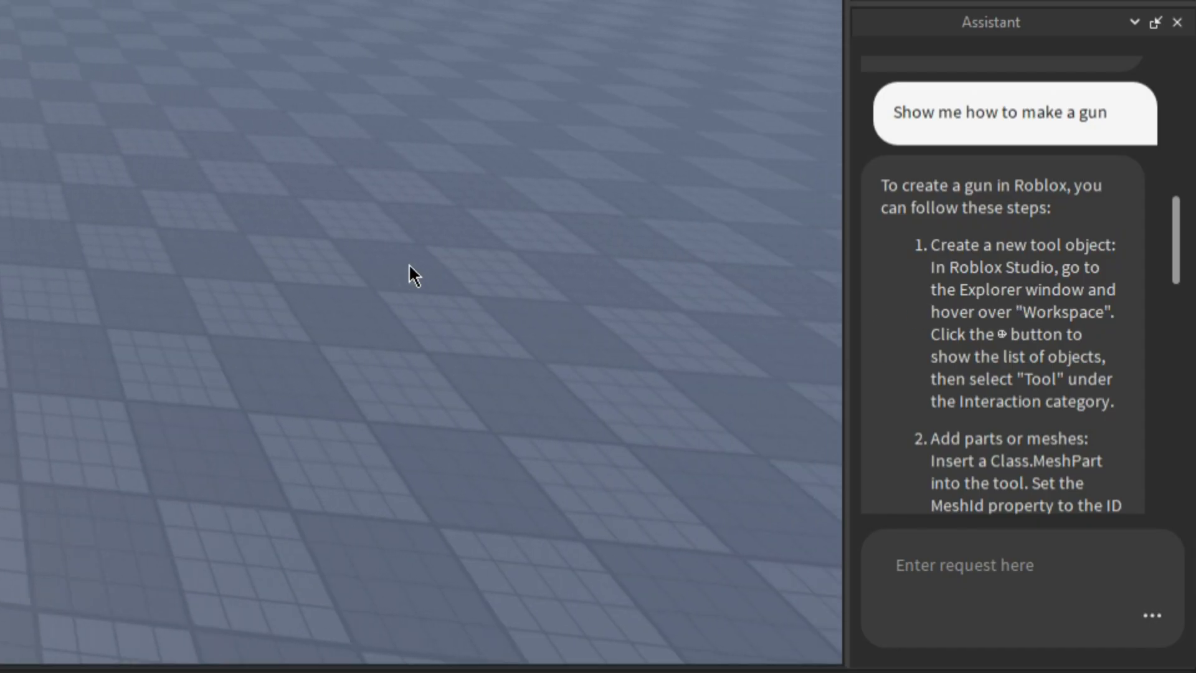
- Read through the Assistant's instructions for creating a gun
scroll(1048, 352, down, 2)
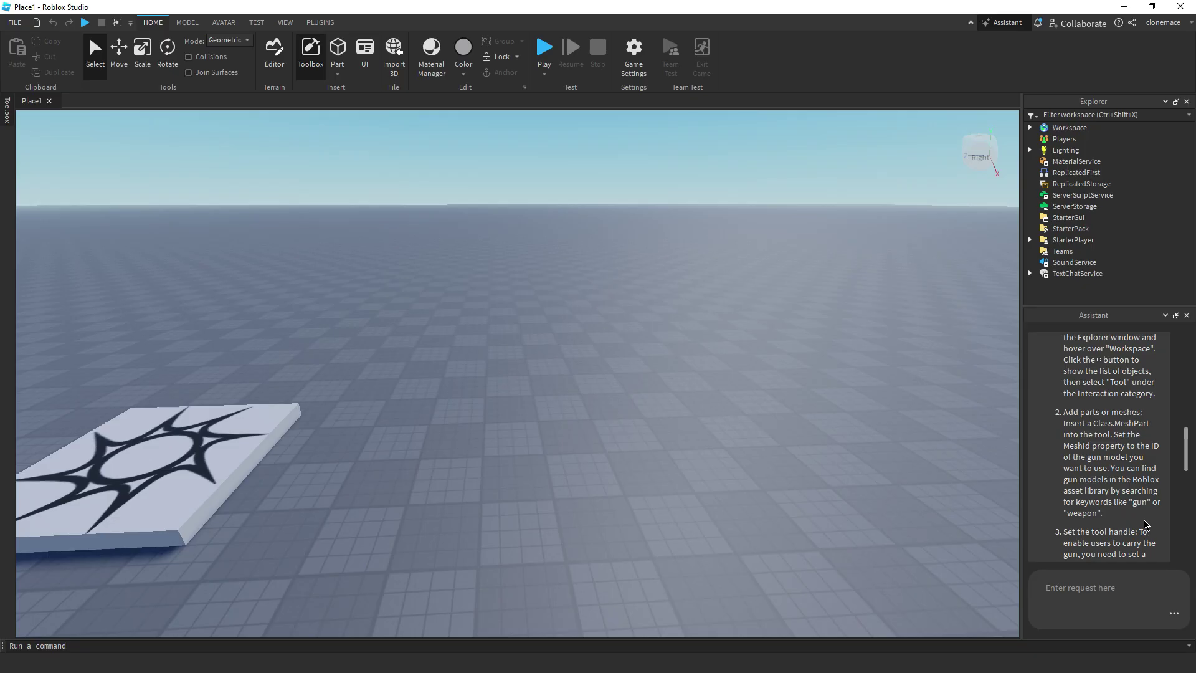
scroll(1092, 436, down, 3)
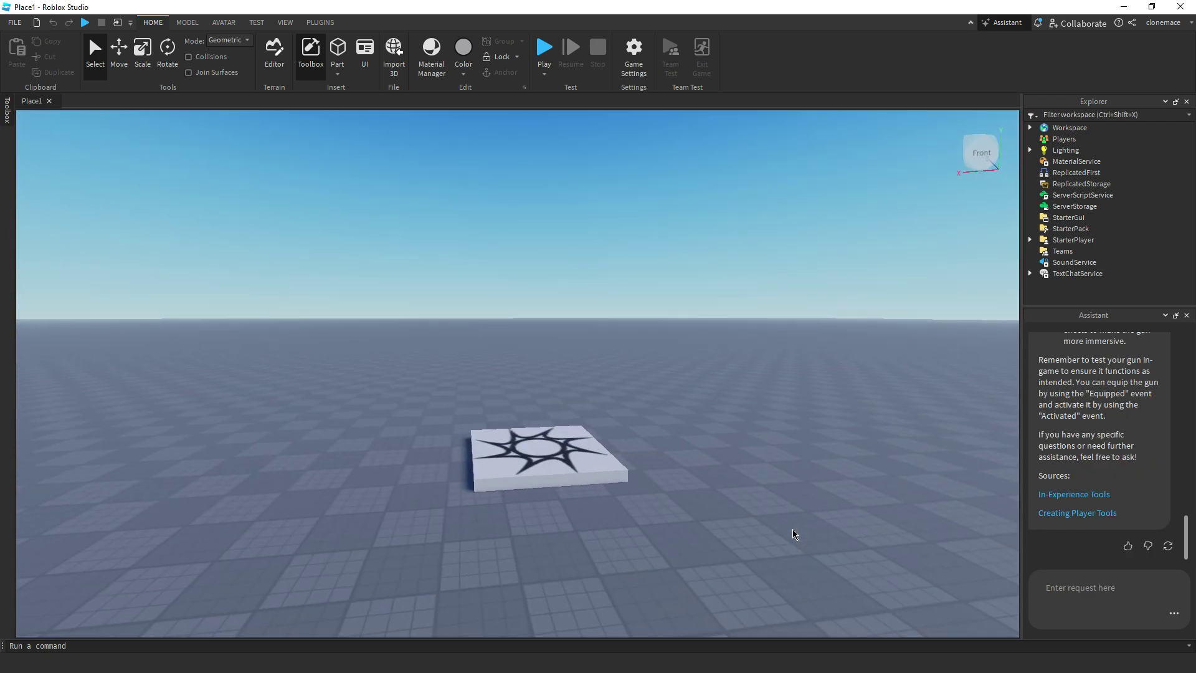
key(w)
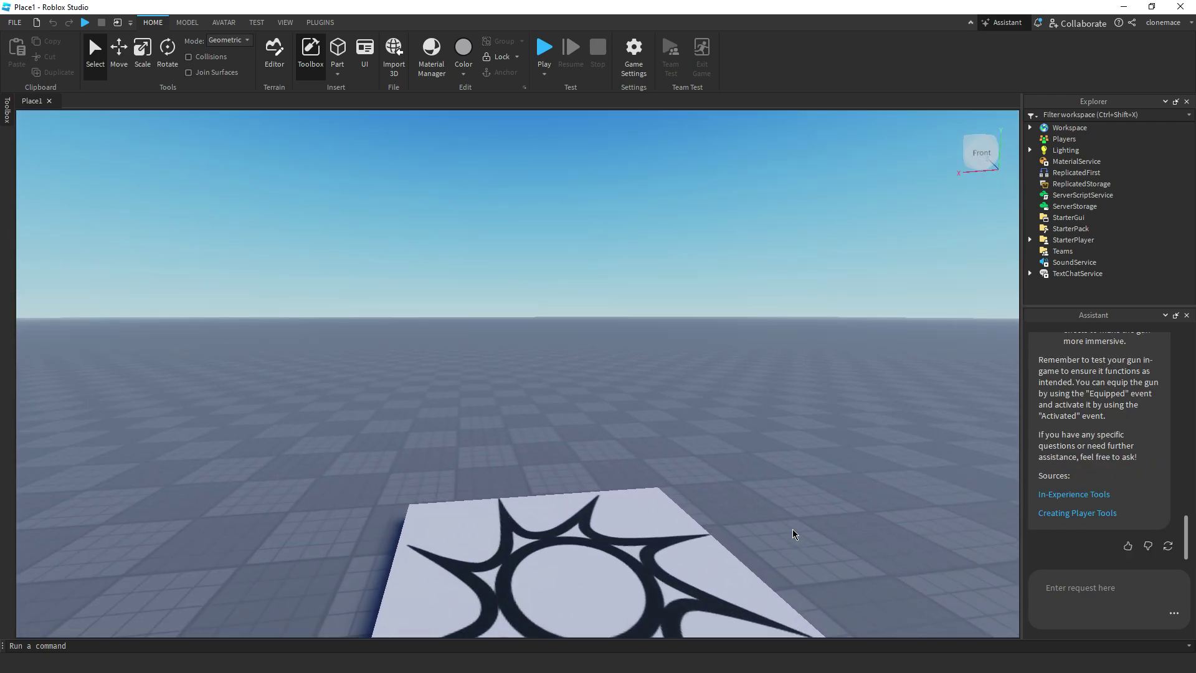
key(s)
right_drag(793, 530, 791, 529)
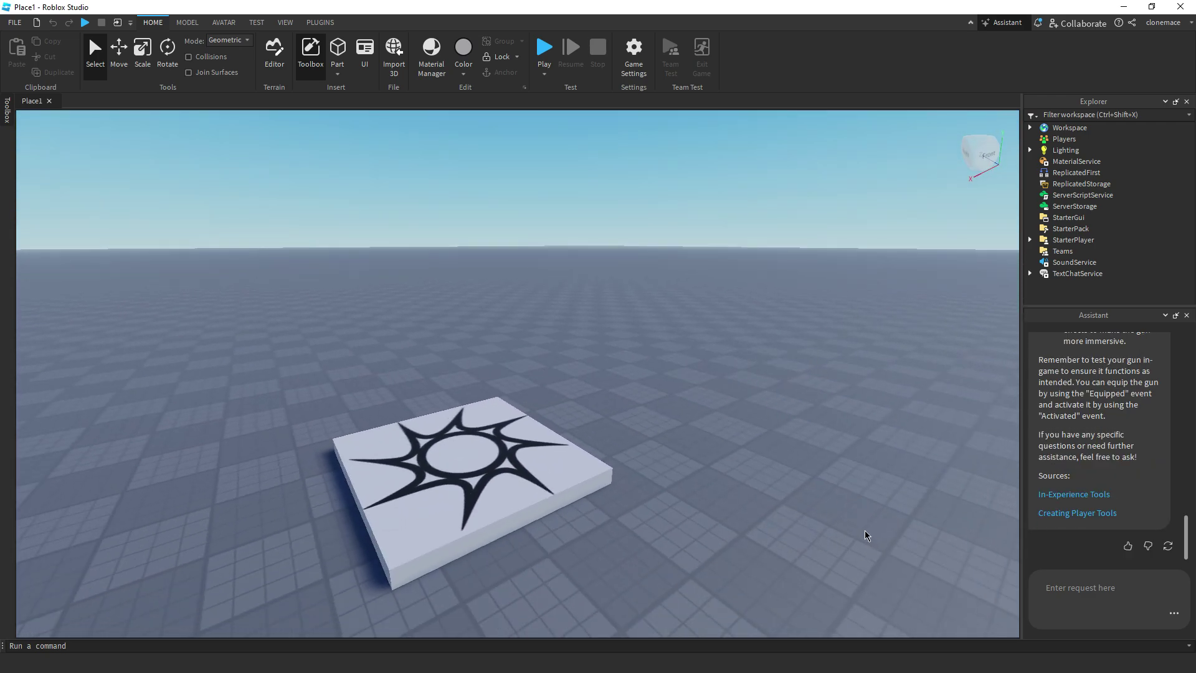
scroll(1098, 393, up, 3)
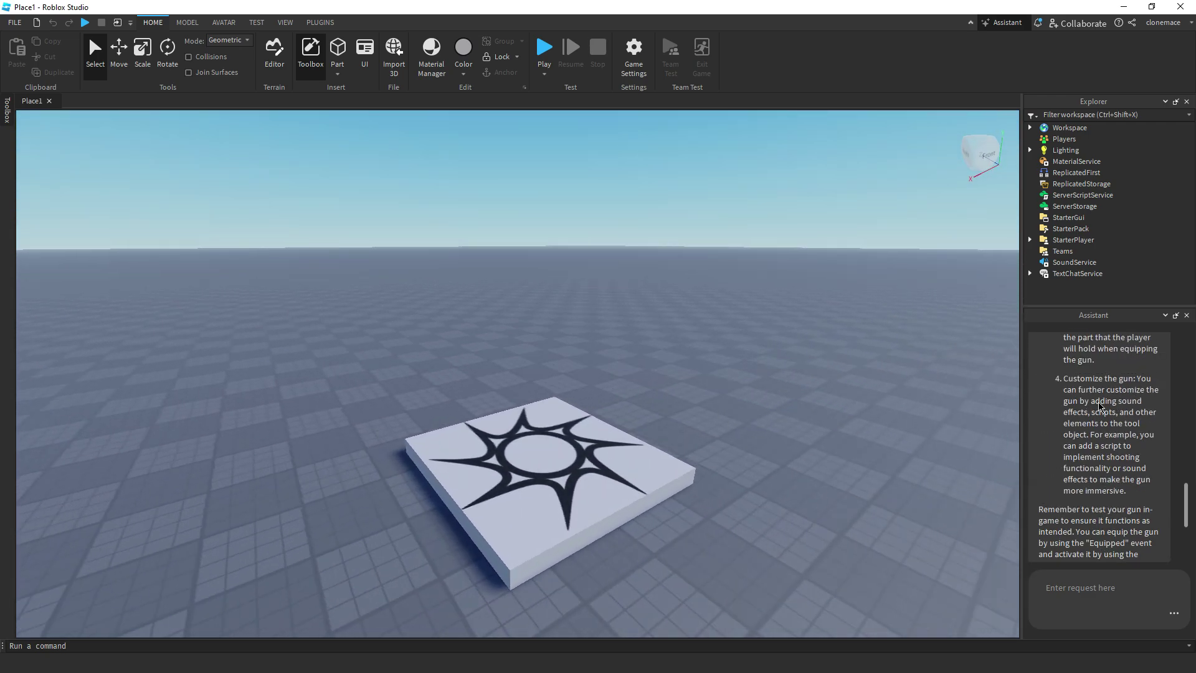
- Ask the Assistant "How can I model a gun myself?" and widen its chat area
click(1092, 595)
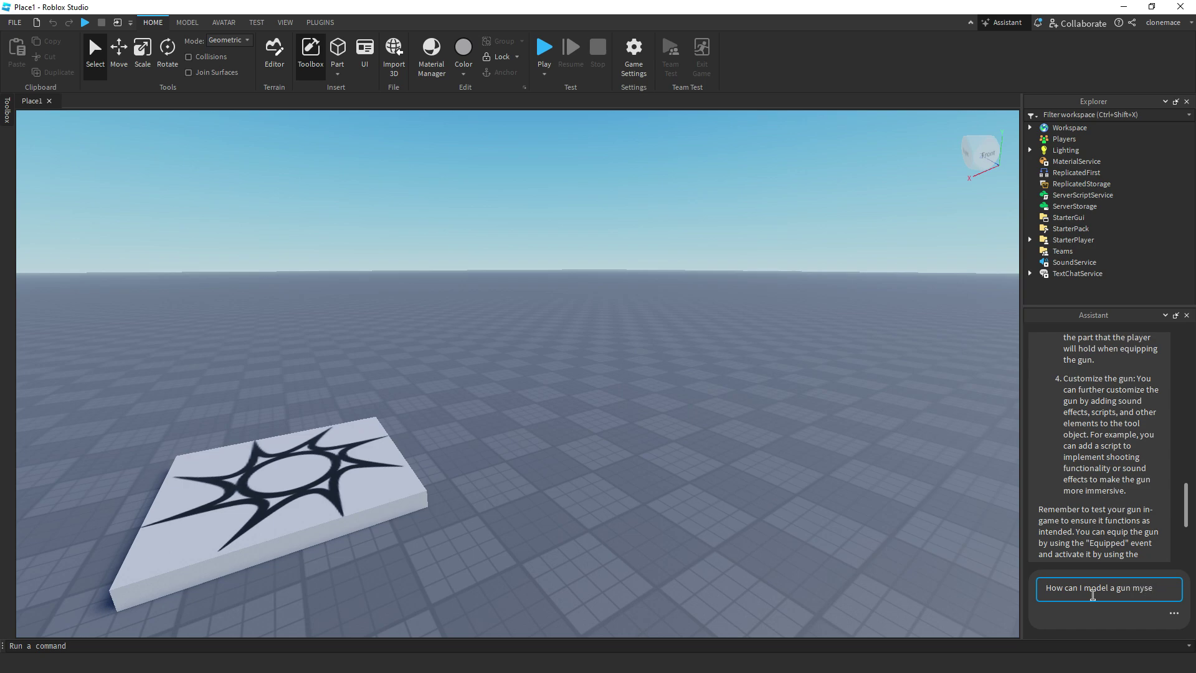
text(lf?)
key(Return)
drag(1021, 435, 887, 440)
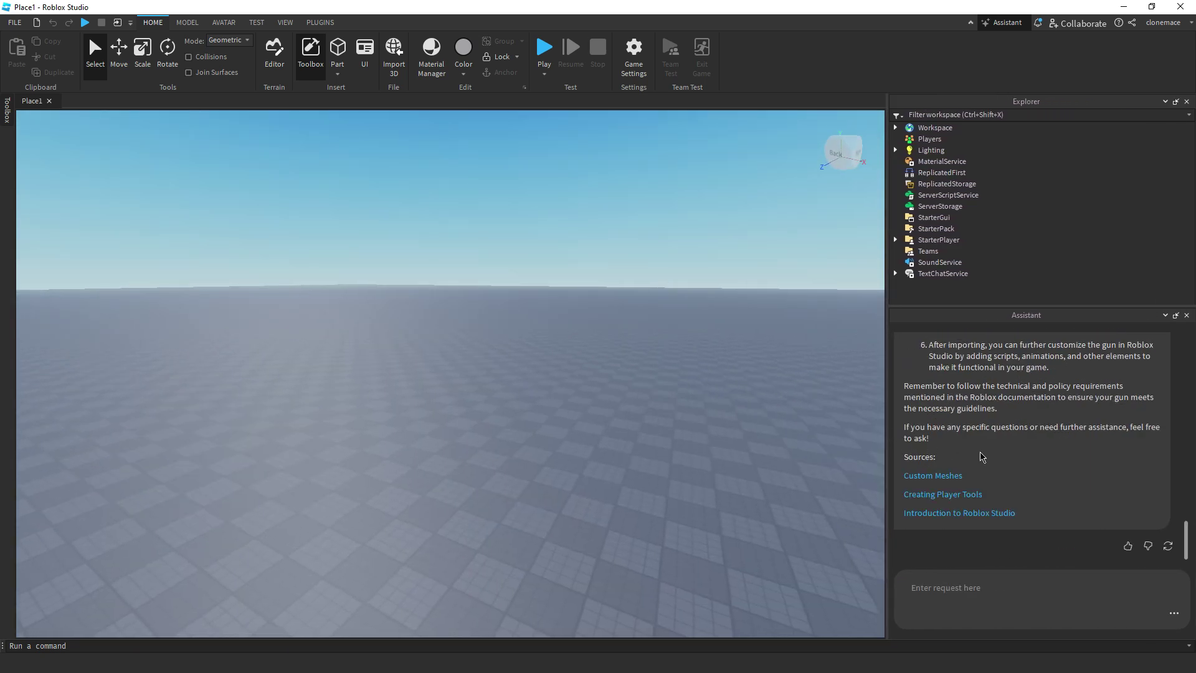
- Read through the Assistant's steps for modeling a gun, including the listed sources
scroll(982, 457, up, 5)
scroll(1003, 456, down, 1)
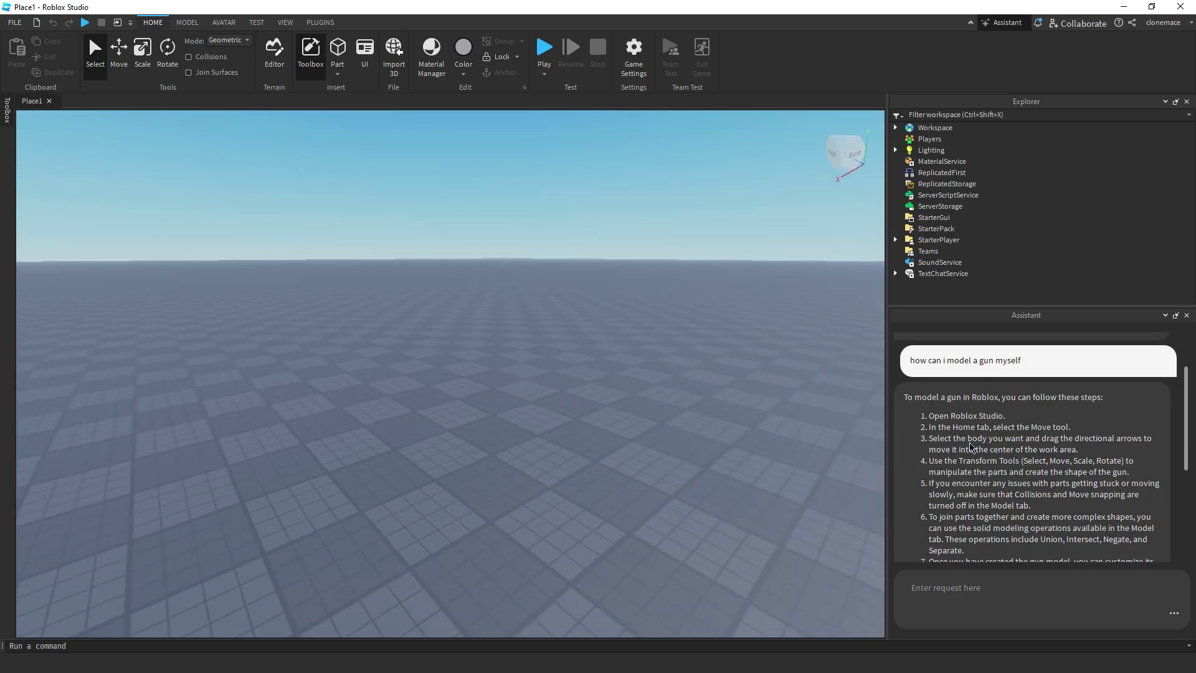
scroll(953, 418, down, 1)
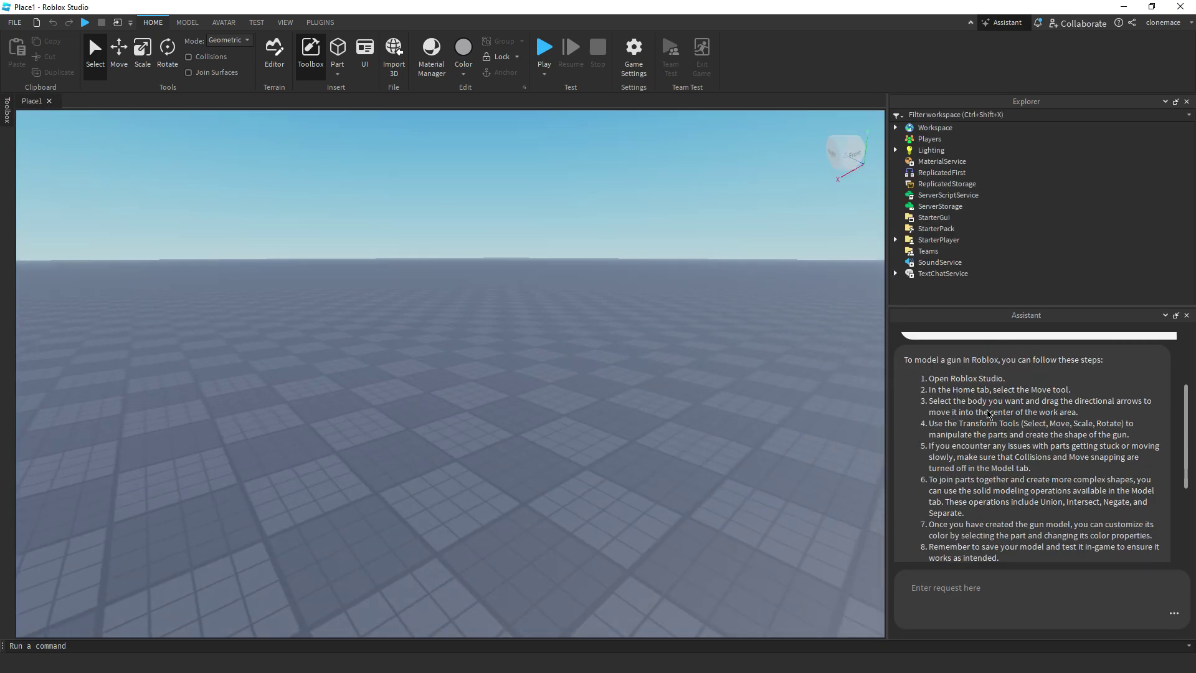
scroll(989, 414, down, 1)
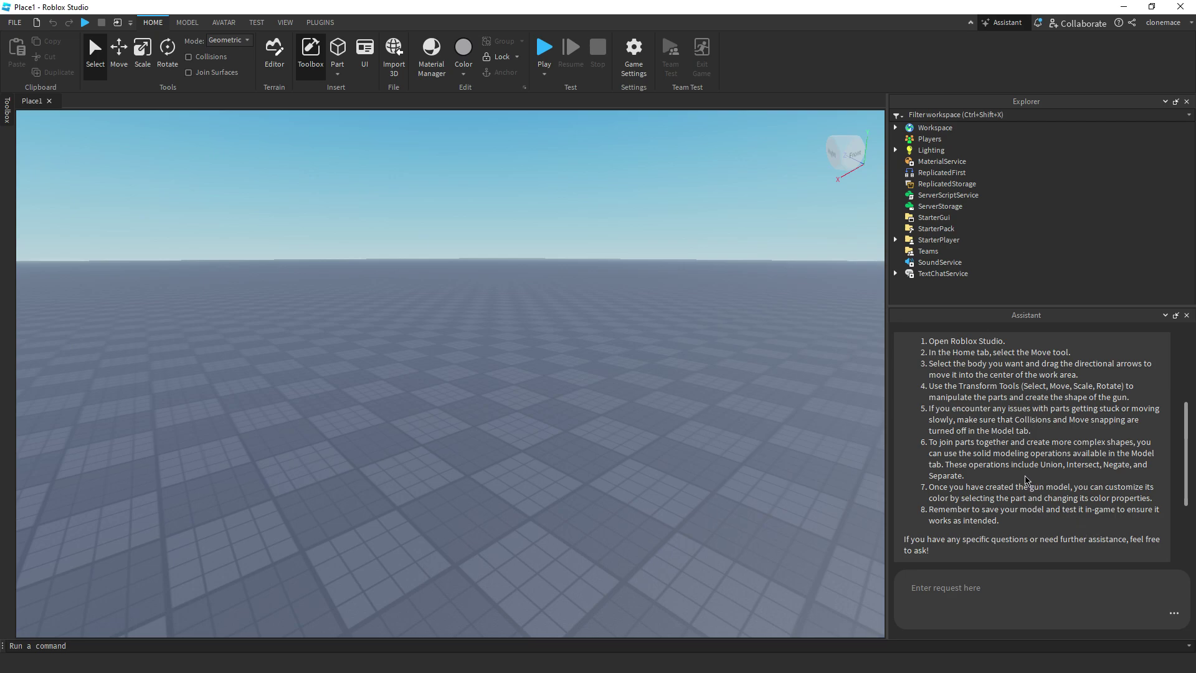
scroll(1008, 461, down, 3)
scroll(765, 462, down, 1)
scroll(765, 461, up, 1)
right_drag(764, 462, 766, 462)
- Ask the Assistant "how can I make a gun myself in blender"
click(941, 588)
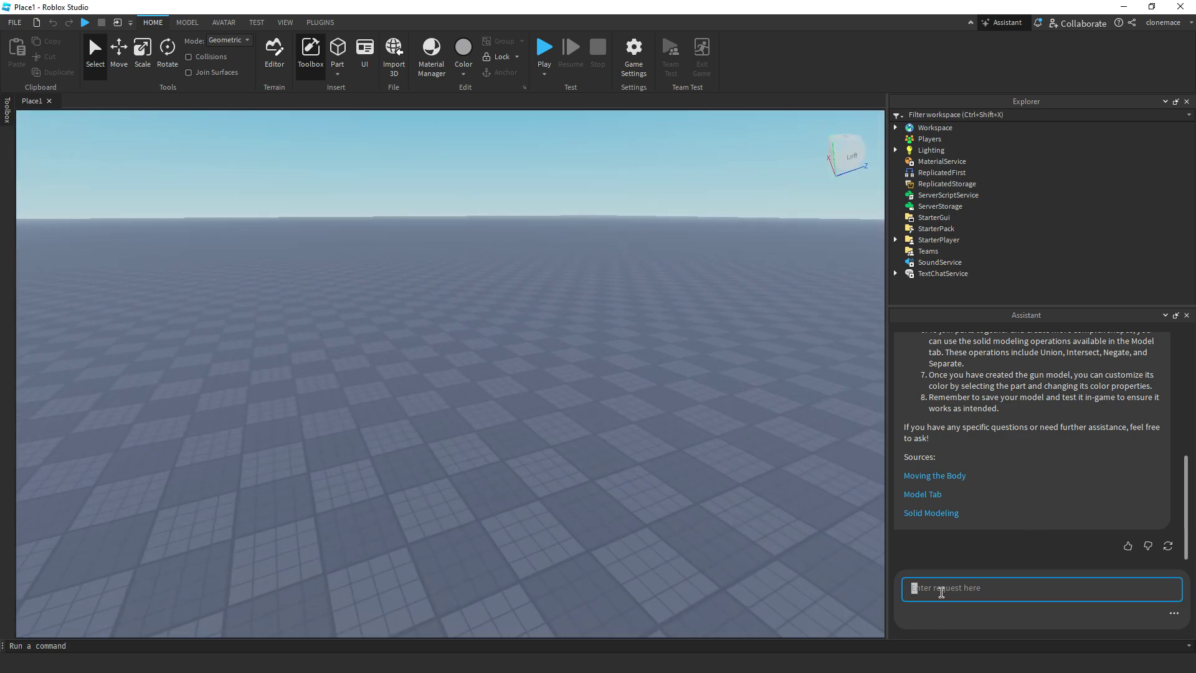
right_drag(777, 584, 772, 581)
click(952, 583)
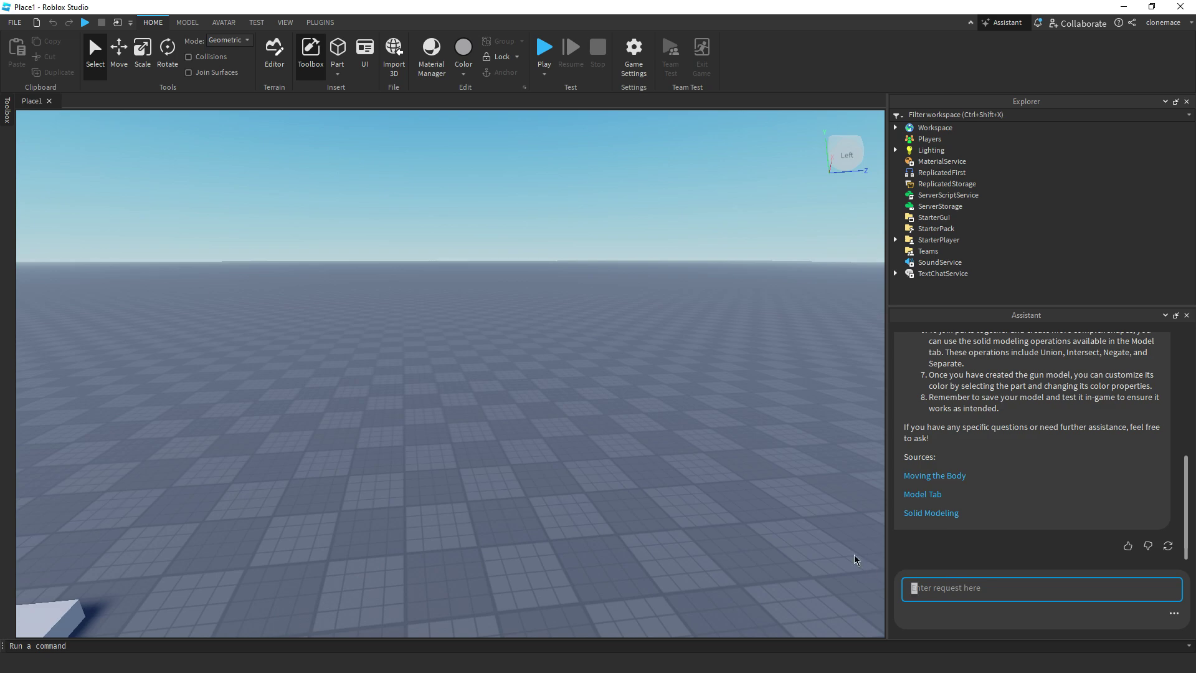
right_drag(854, 557, 854, 552)
click(927, 581)
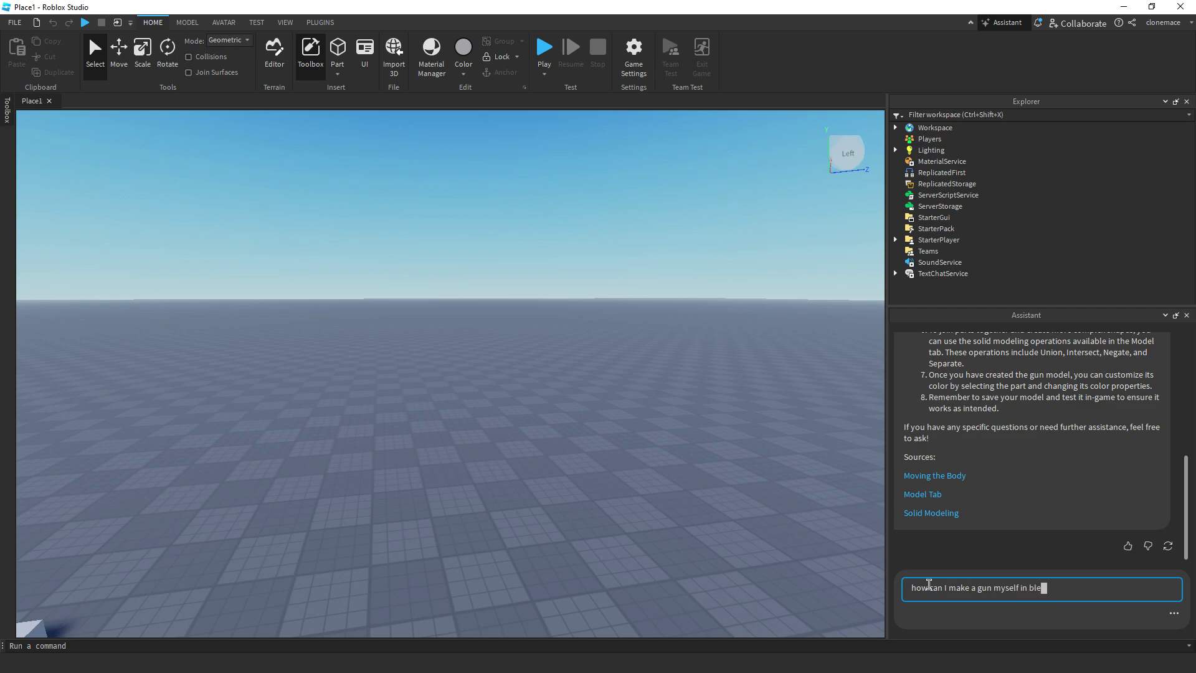
text(nder)
key(Return)
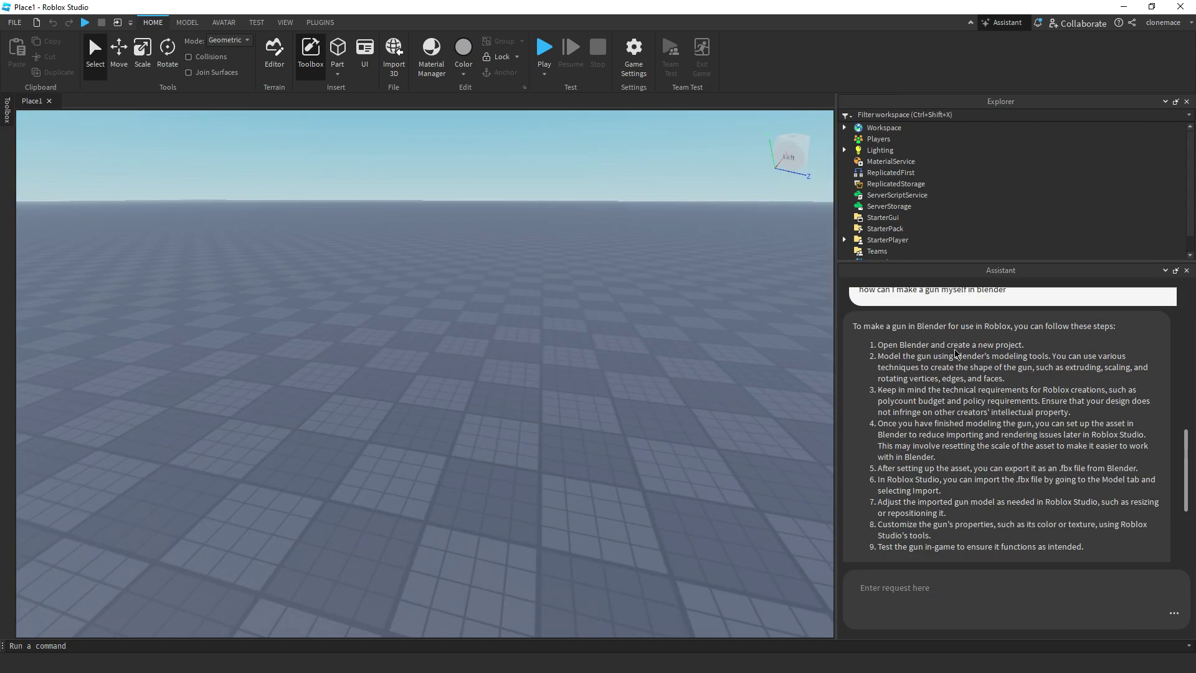
- Read through the Assistant's steps for making a gun in Blender for Roblox, down to the listed sources
right_drag(676, 397, 692, 389)
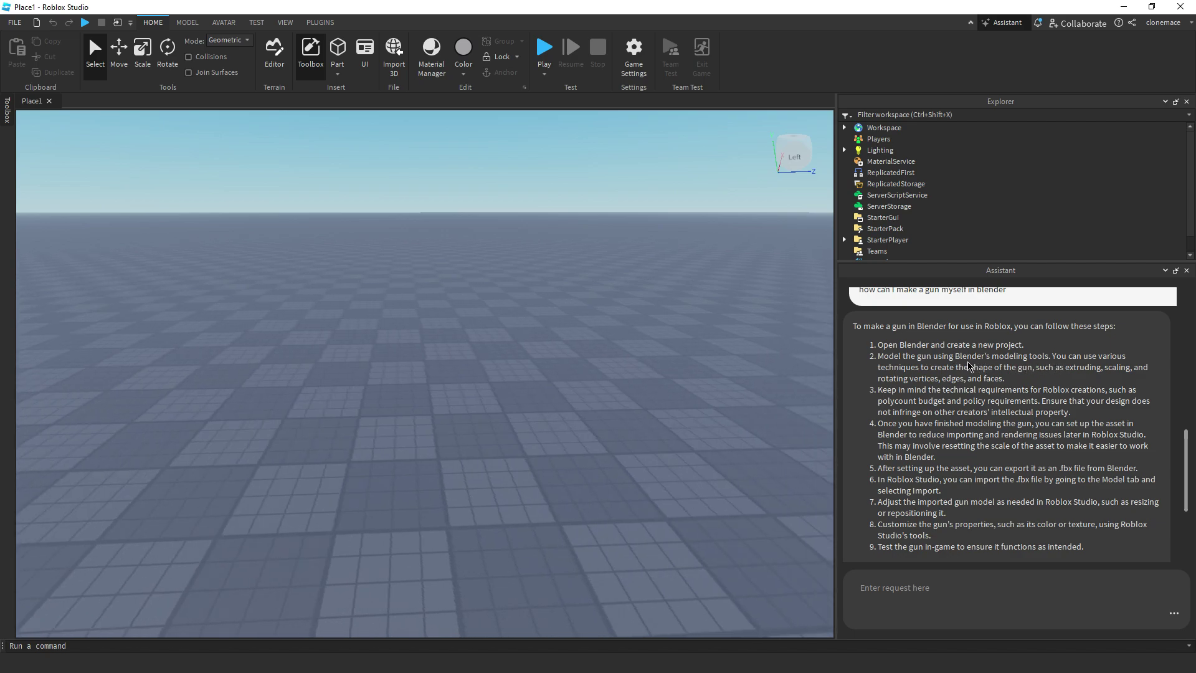
scroll(996, 368, down, 1)
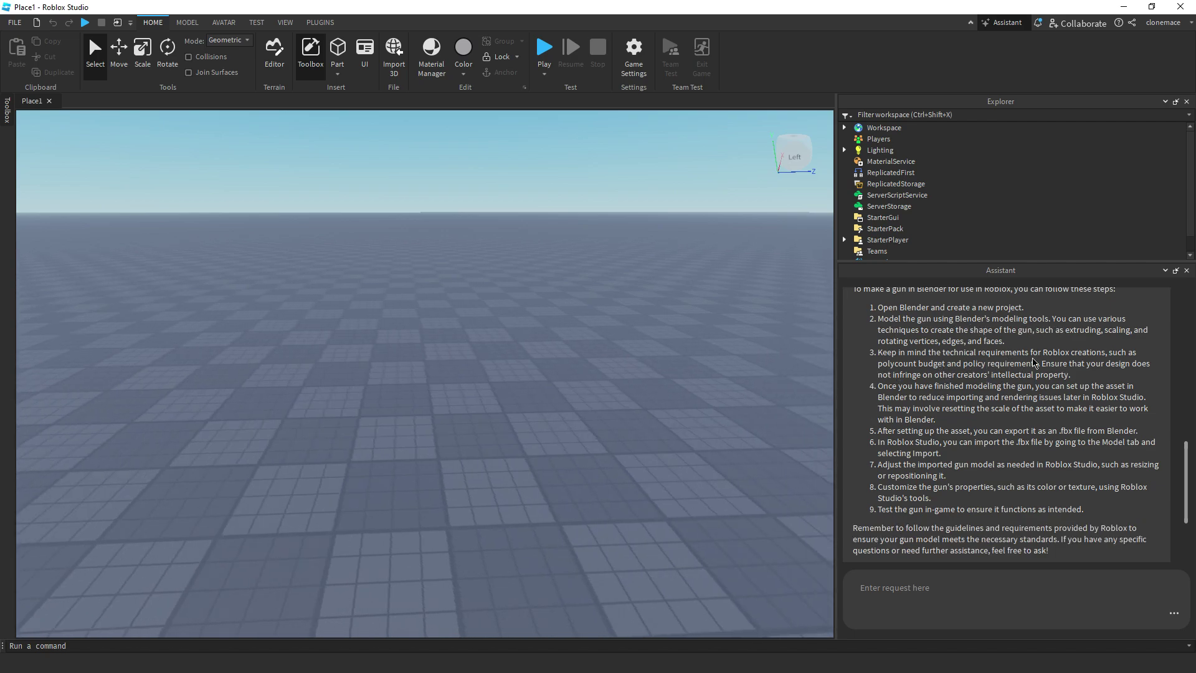
drag(1054, 376, 917, 377)
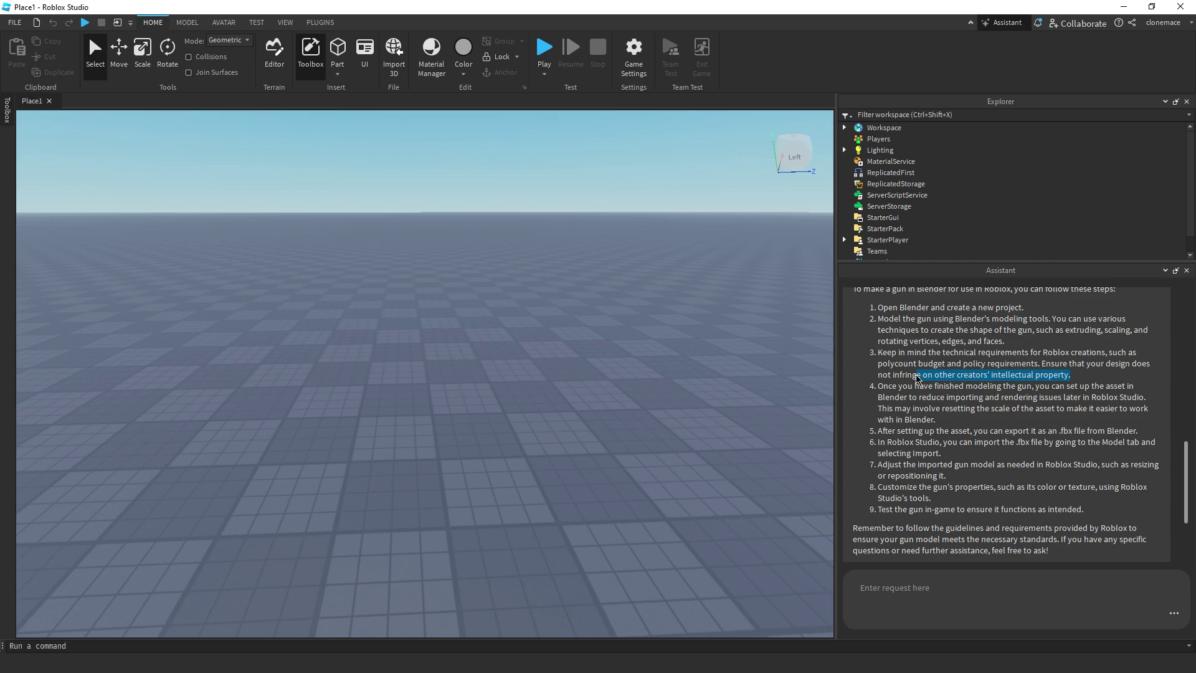
click(975, 378)
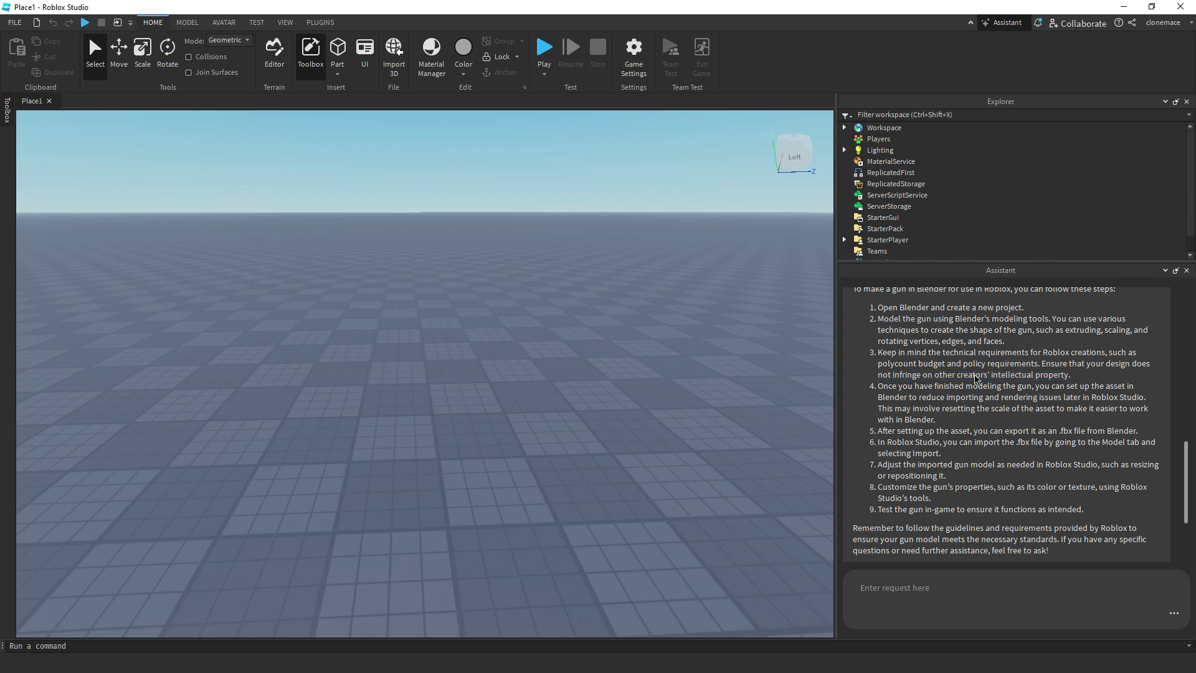
scroll(1128, 497, down, 1)
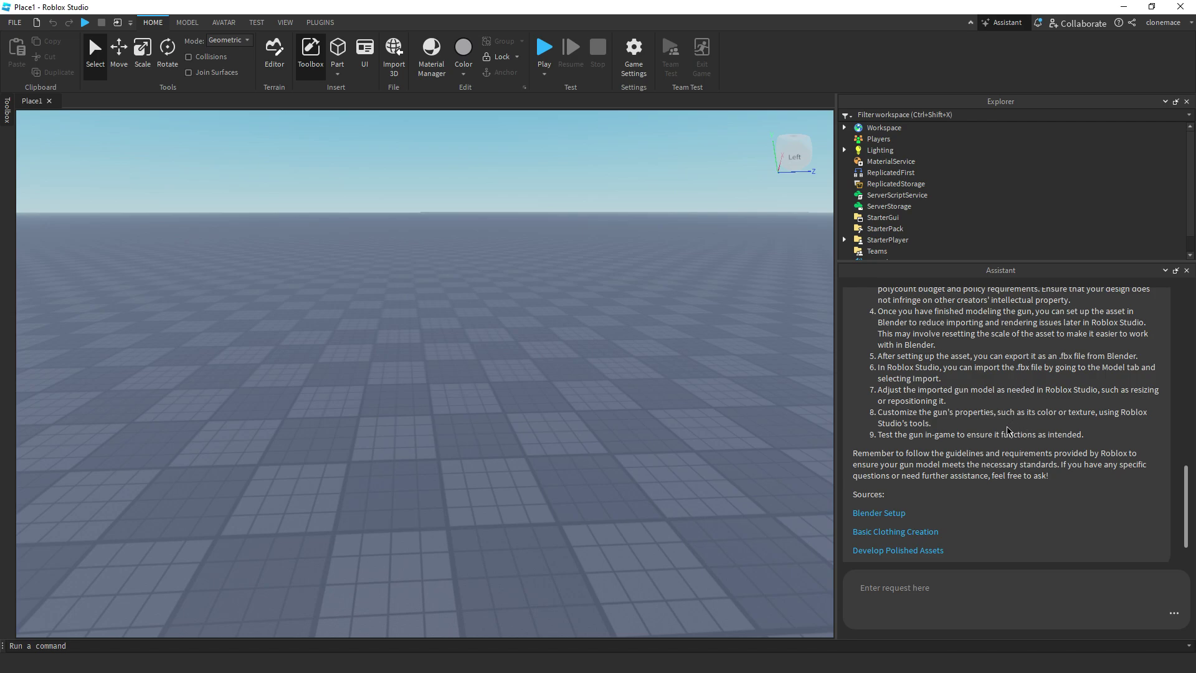
drag(1185, 495, 1189, 460)
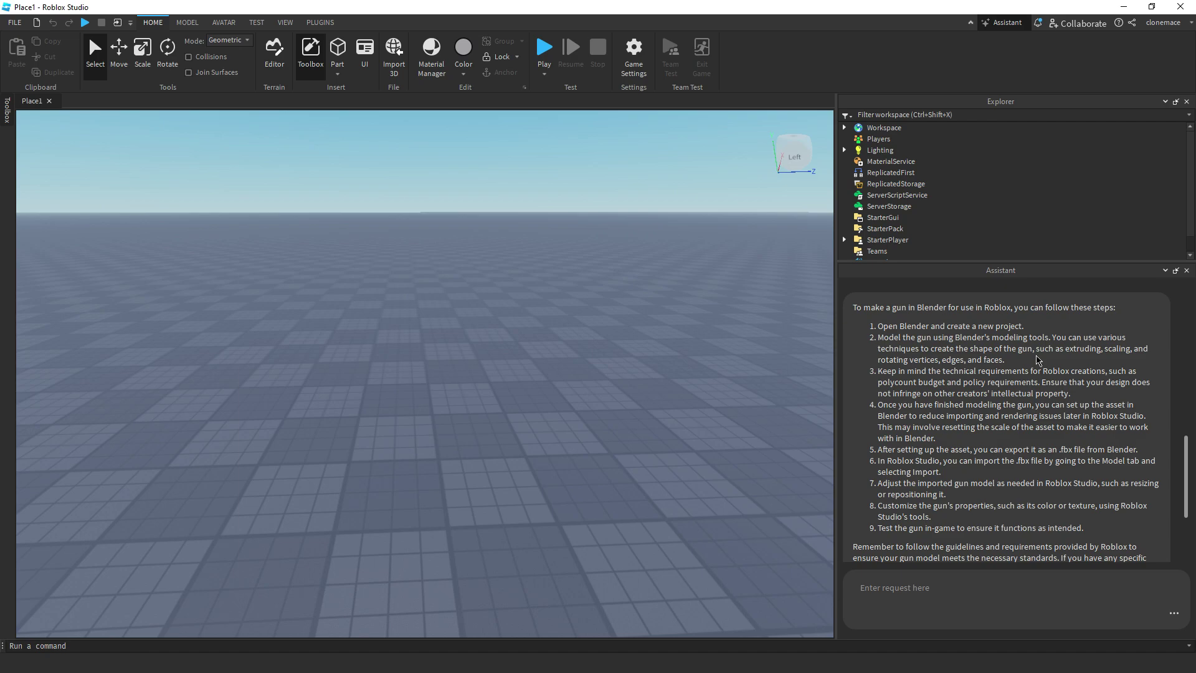
right_drag(620, 363, 619, 363)
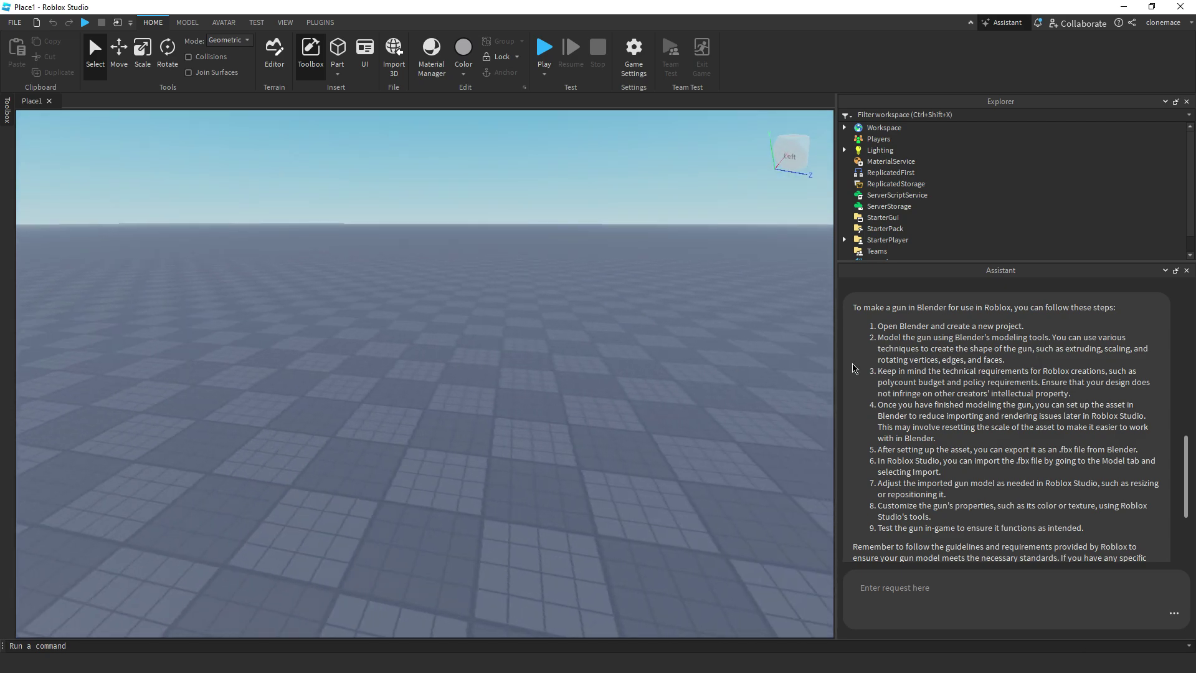
right_drag(698, 374, 696, 380)
key(w)
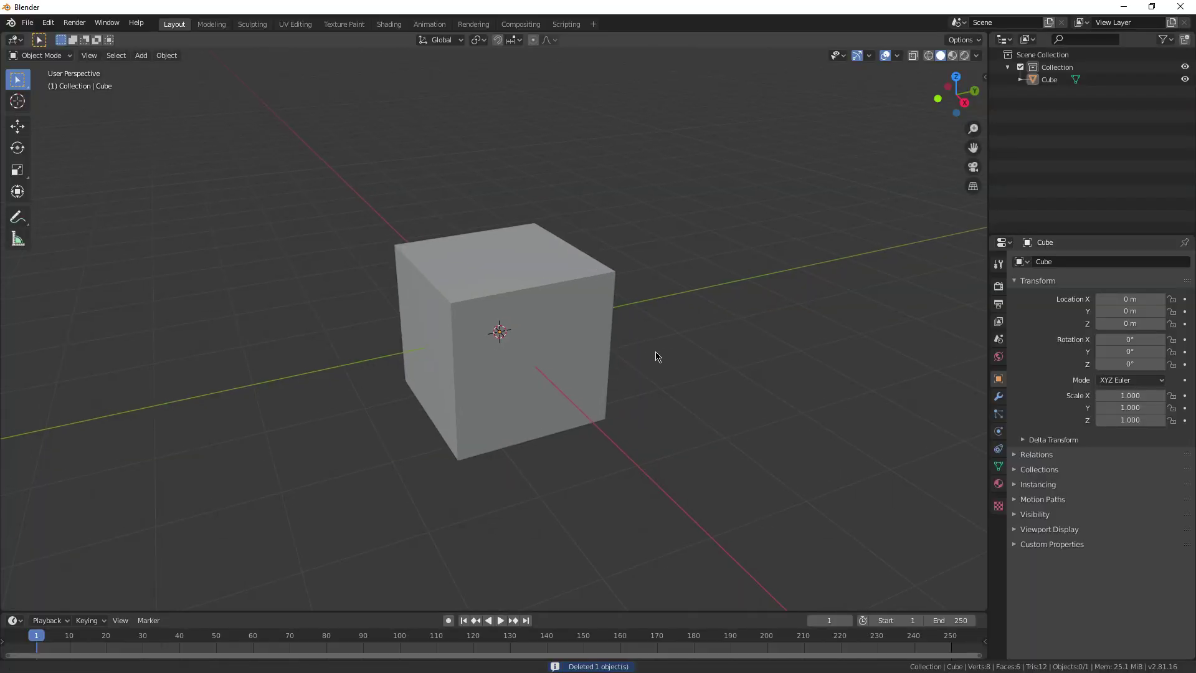
- Switch to Blender and scale the default cube's mesh down in X and Y only, making a slim upright grip block
middle_drag(638, 362, 586, 370)
click(584, 334)
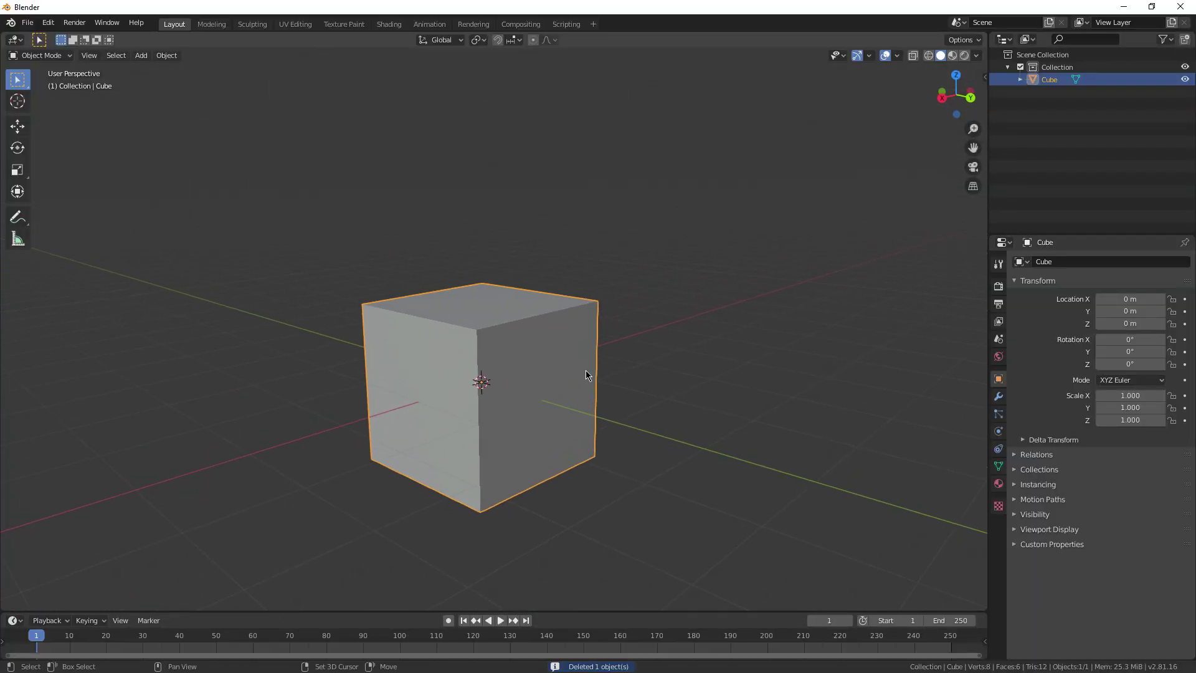
key(Tab)
middle_drag(633, 336, 715, 347)
key(s)
key(shift+z)
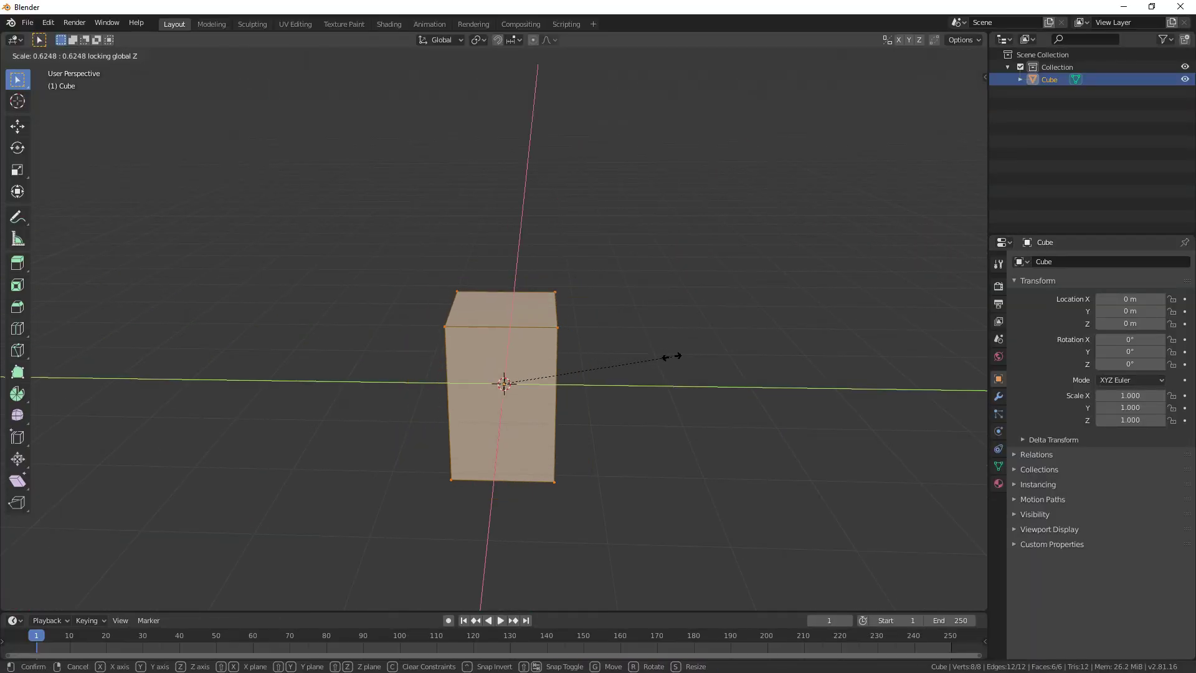
click(609, 379)
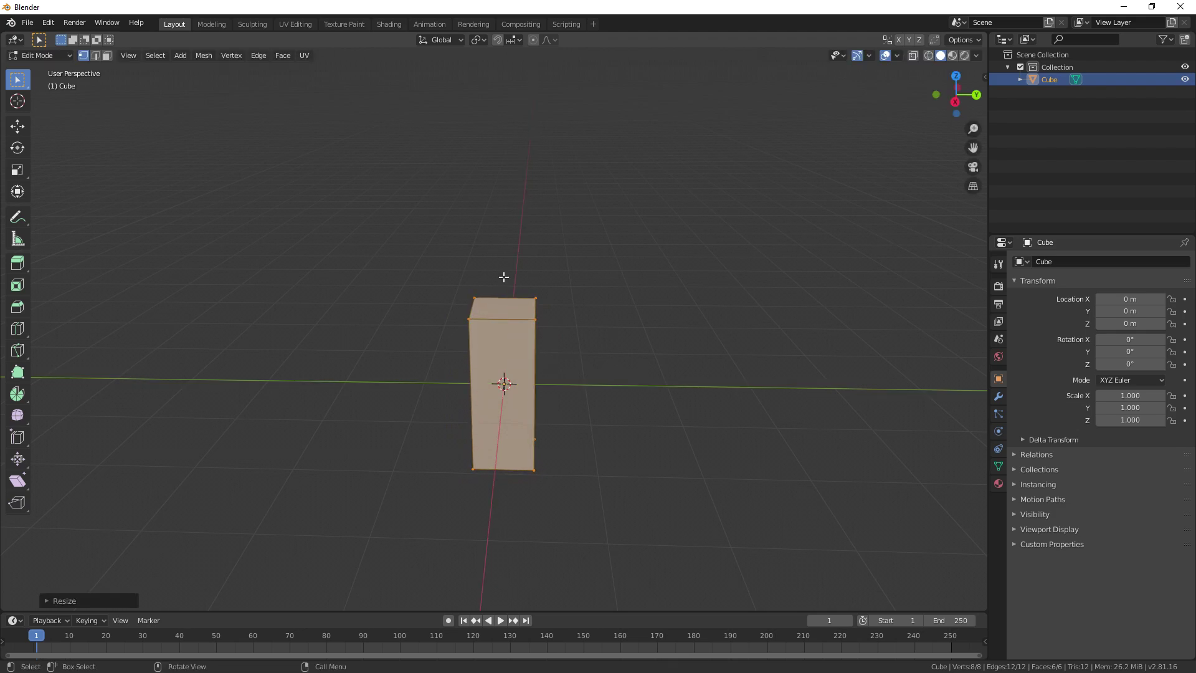
- Extrude the grip block's top face upward about 0.46 m in the front orthographic view
click(107, 56)
click(515, 308)
key(KP_1)
shift+middle_drag(587, 310, 487, 377)
key(e)
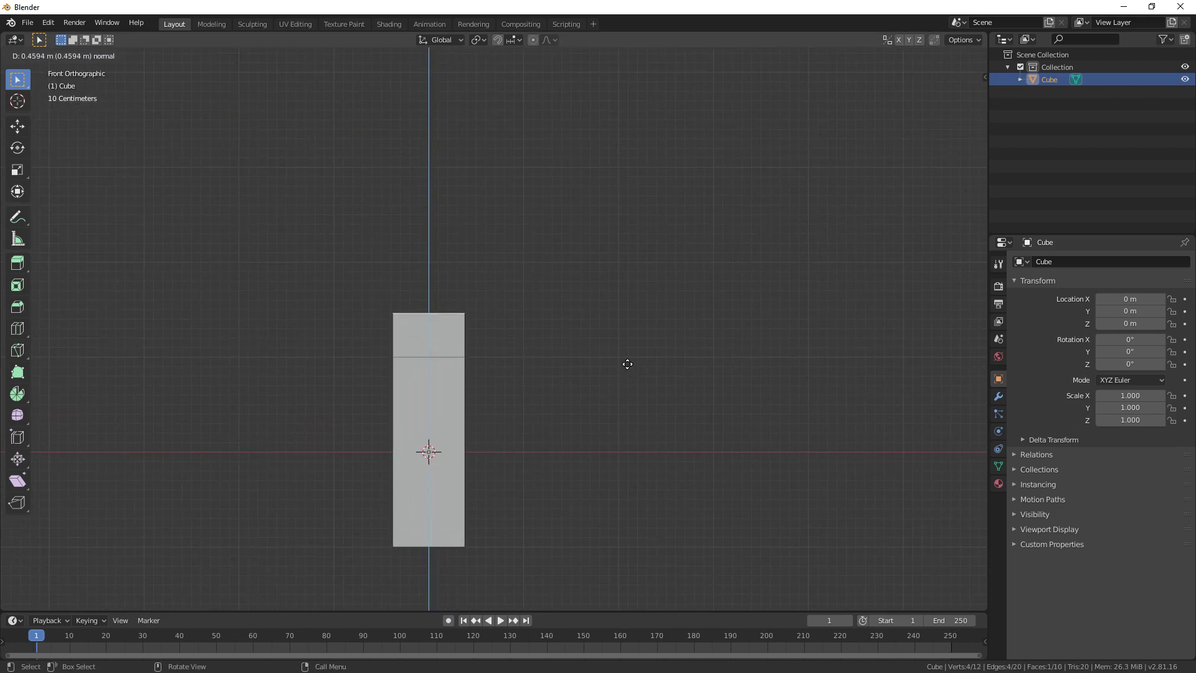
click(627, 363)
- Tilt the extruded top face clockwise and stretch it along the X axis to start the bend
key(r)
click(563, 461)
key(s)
key(x)
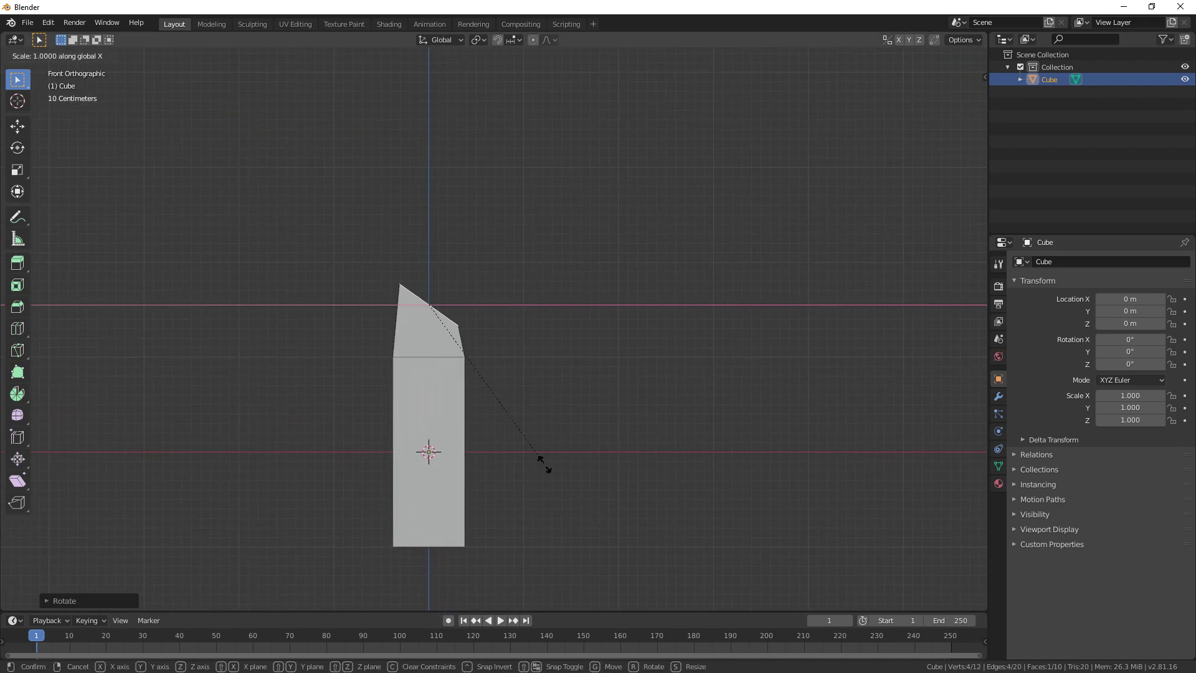
click(599, 467)
- Extrude the tilted face into a second bend segment, scaling and rotating its end face further clockwise
middle_drag(597, 464, 581, 434)
key(KP_1)
key(e)
click(608, 347)
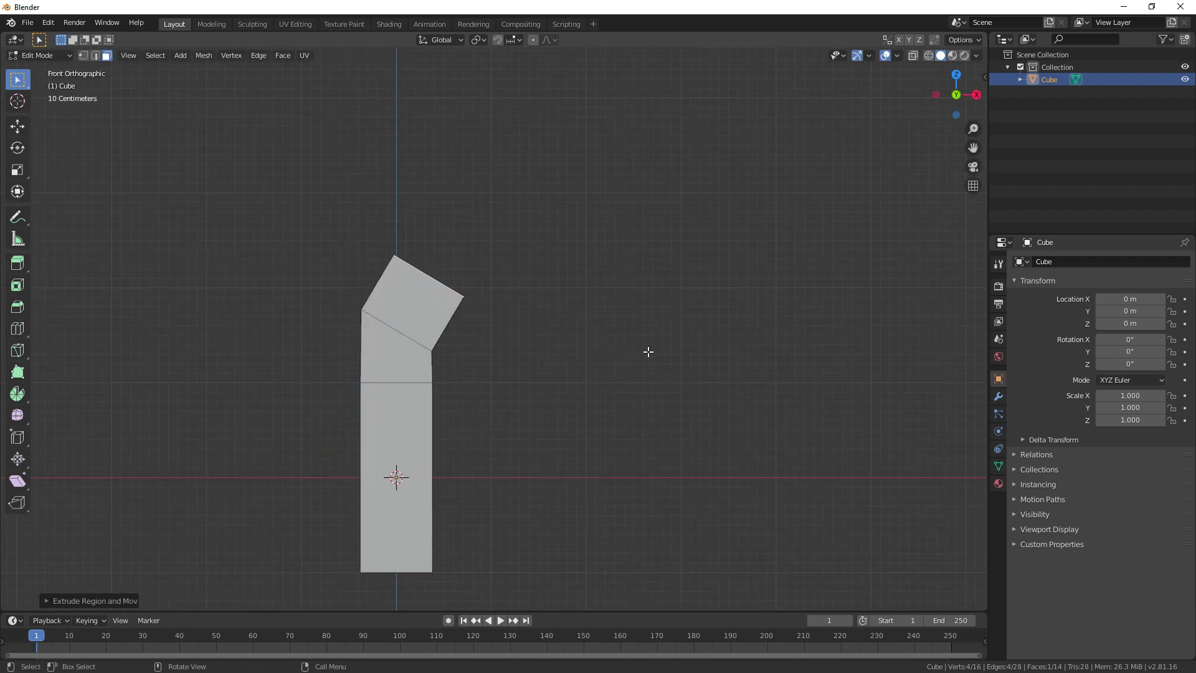
key(s)
click(604, 402)
key(r)
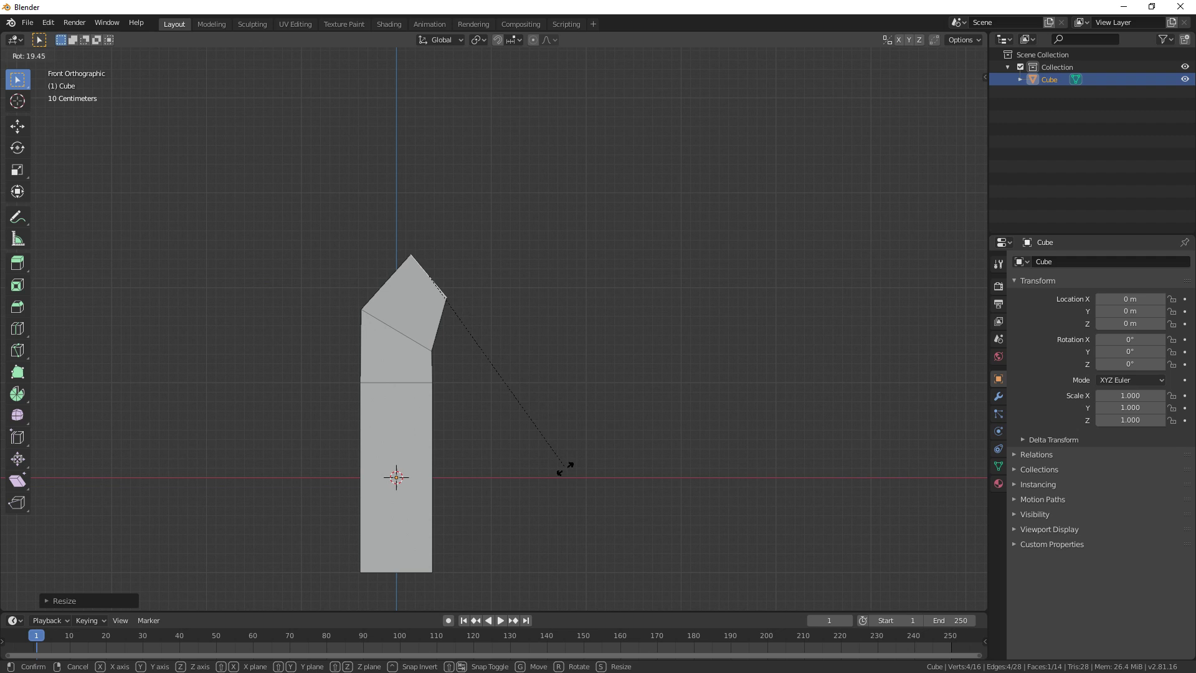
click(635, 439)
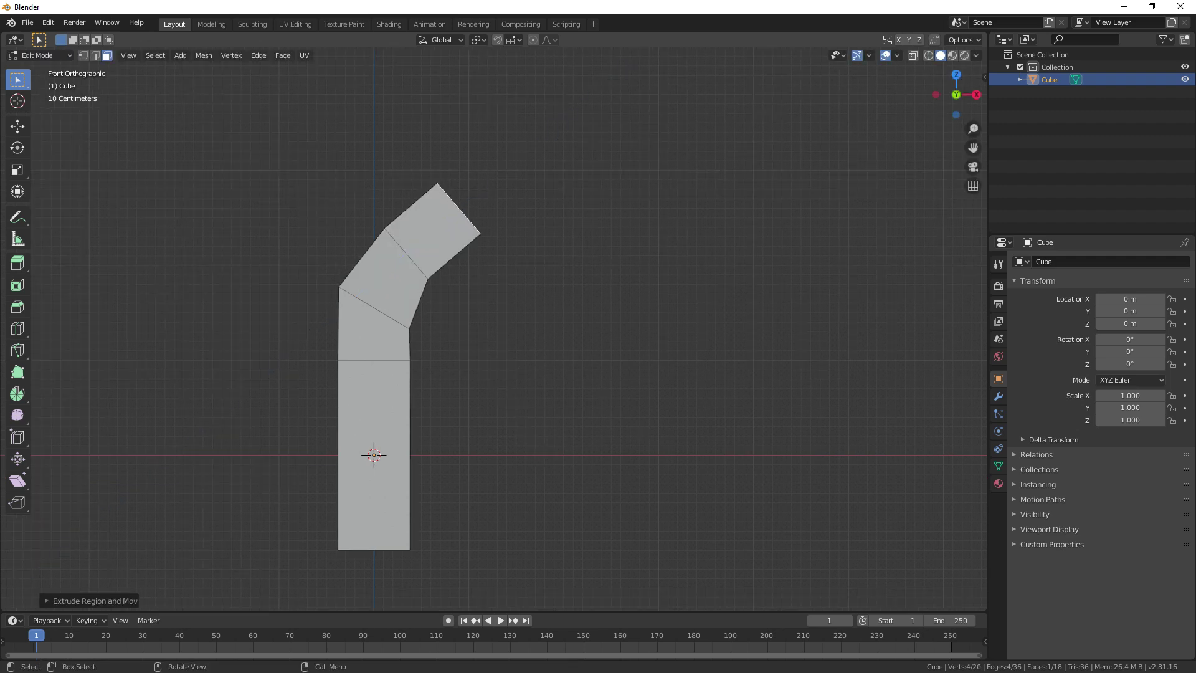
- Rotate the third bend segment's end face to nearly vertical and scale it along the Z axis
key(r)
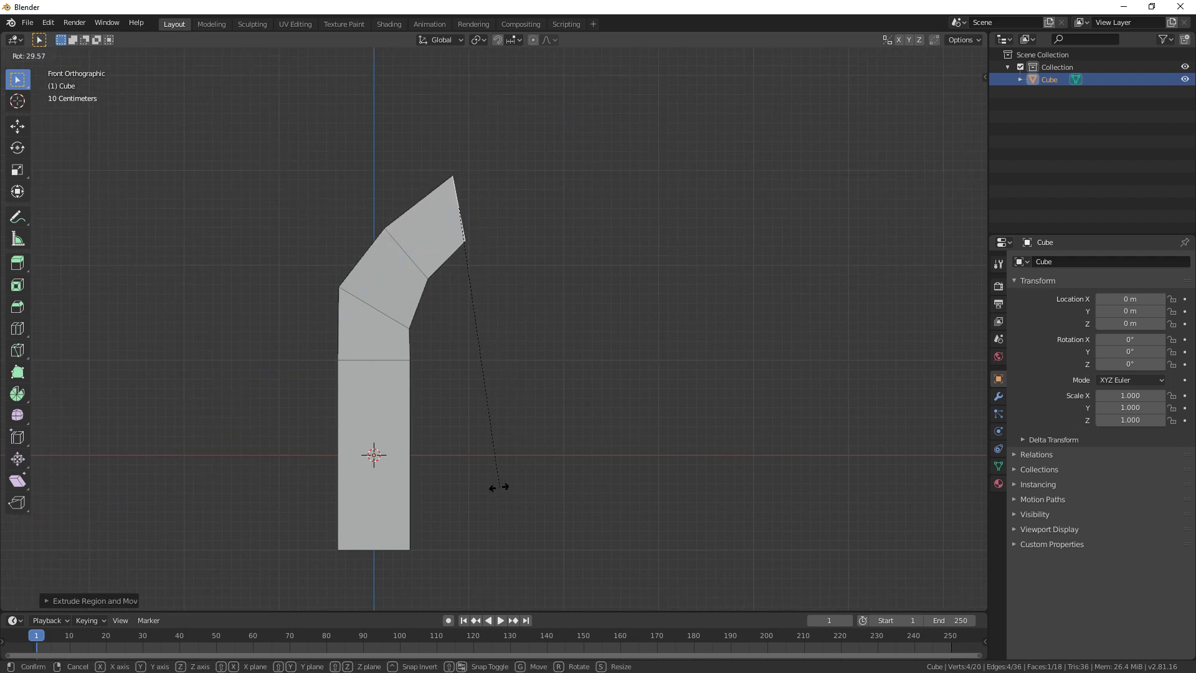
click(471, 474)
key(s)
key(z)
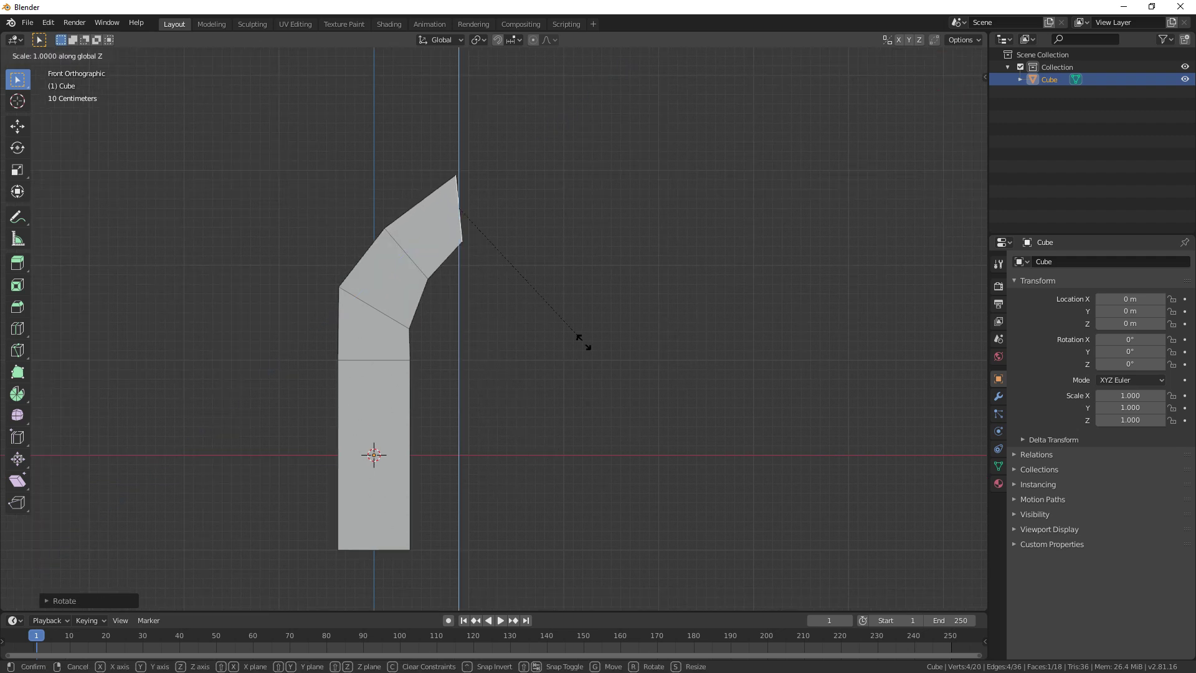
click(585, 397)
key(e)
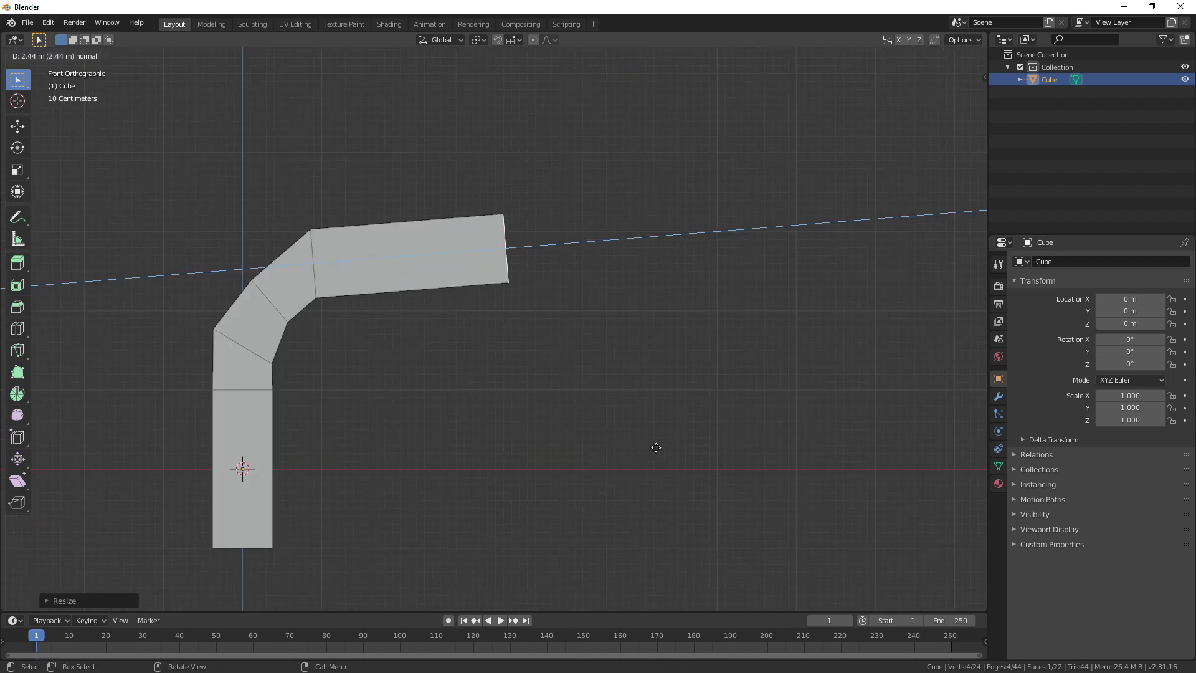
click(668, 448)
key(r)
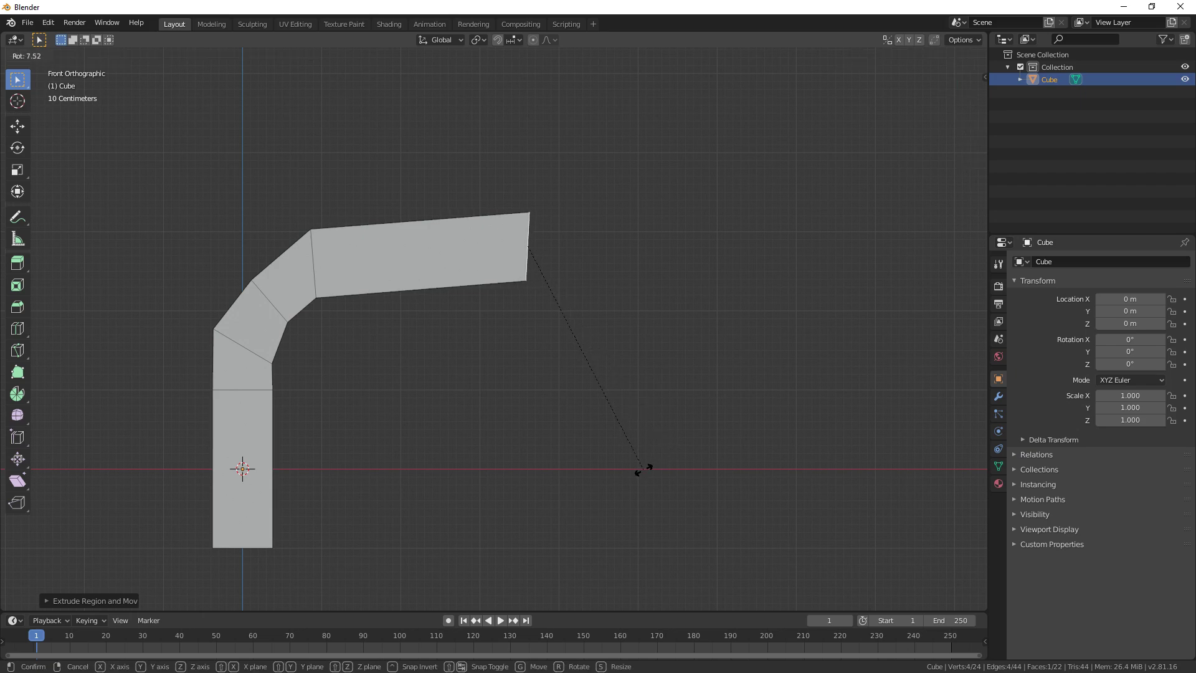
click(642, 470)
key(ctrl+z)
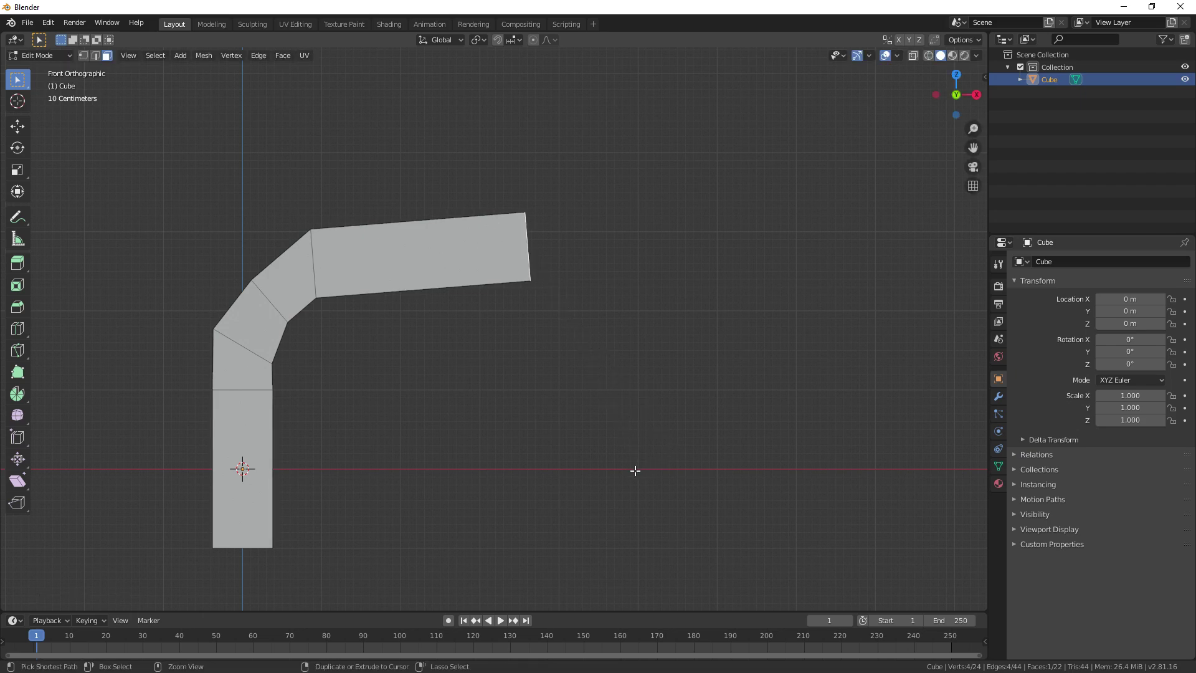
key(ctrl+z)
- Extrude a short section from the bend's end face and rotate its end upright
key(e)
click(548, 422)
key(r)
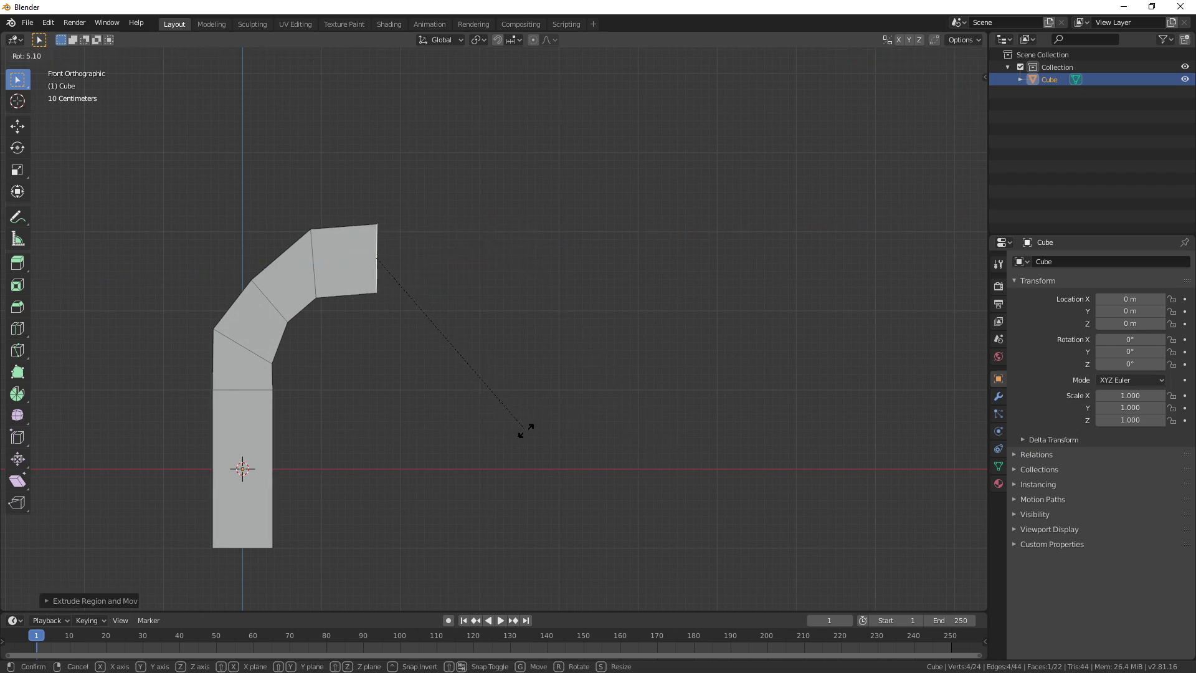
click(526, 430)
- Extrude the upright end face into a long barrel and widen the whole mesh along the Y axis
key(e)
click(655, 462)
middle_drag(655, 462, 560, 494)
click(898, 481)
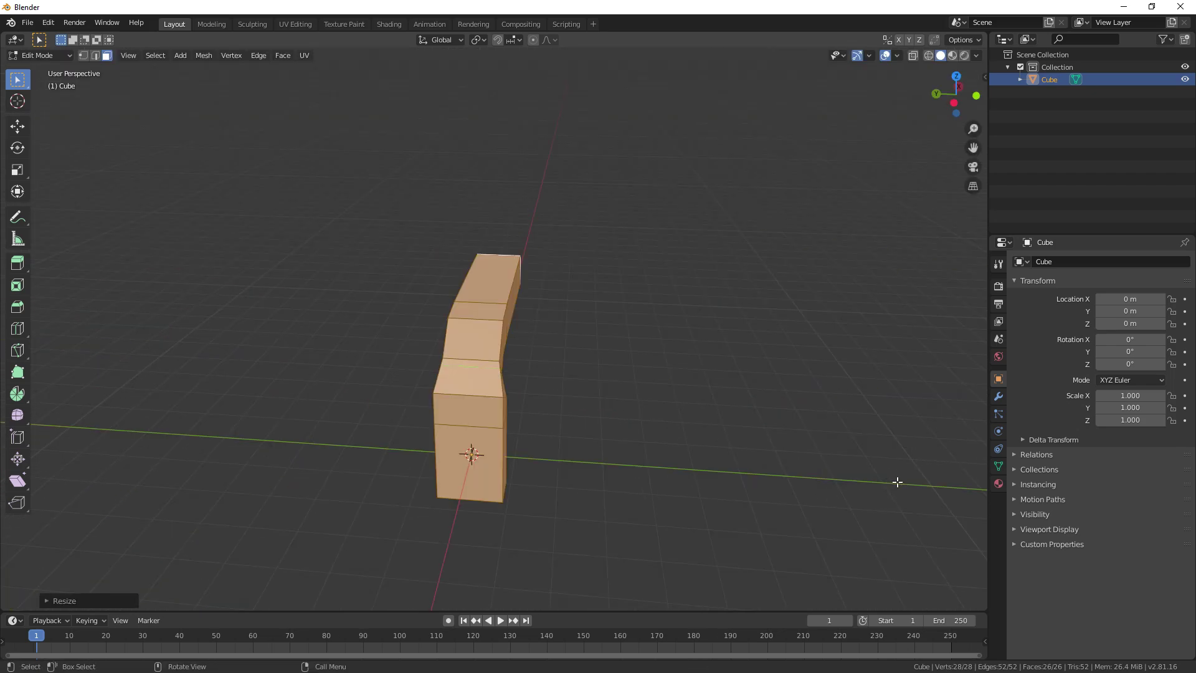
- Form a trigger from the short section's underside face by tapering a small extrusion and extending it downward about 1 m
middle_drag(801, 478, 574, 404)
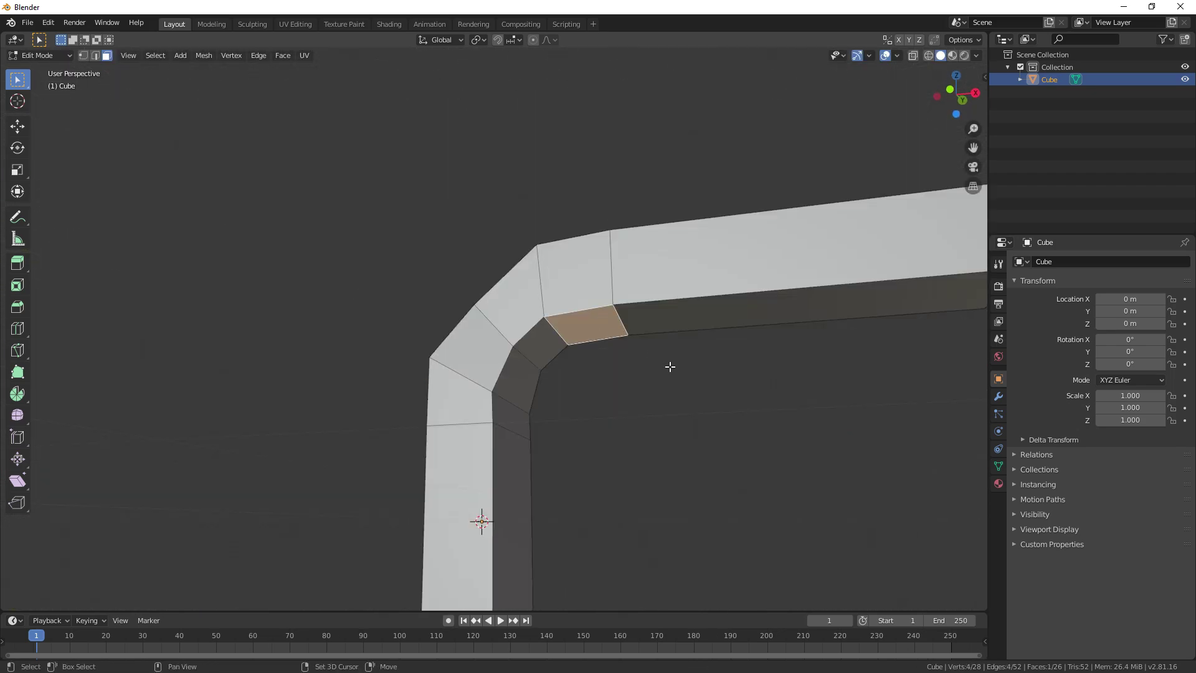
shift+middle_drag(636, 400, 591, 392)
scroll(589, 396, up, 2)
shift+middle_drag(671, 426, 651, 388)
key(e)
click(654, 399)
key(s)
click(548, 390)
key(e)
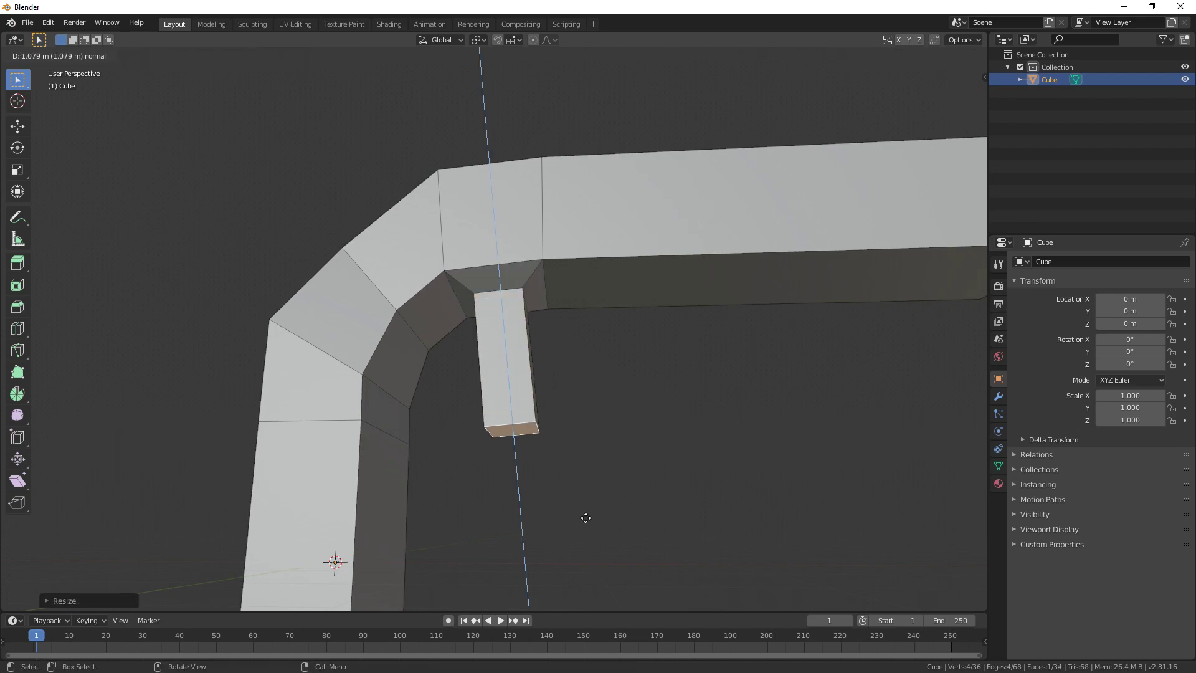
click(585, 501)
- Extrude the grip's inner face forward about 1.4 m as a trigger guard and scale its end face along X
click(385, 414)
middle_drag(389, 414, 443, 472)
key(e)
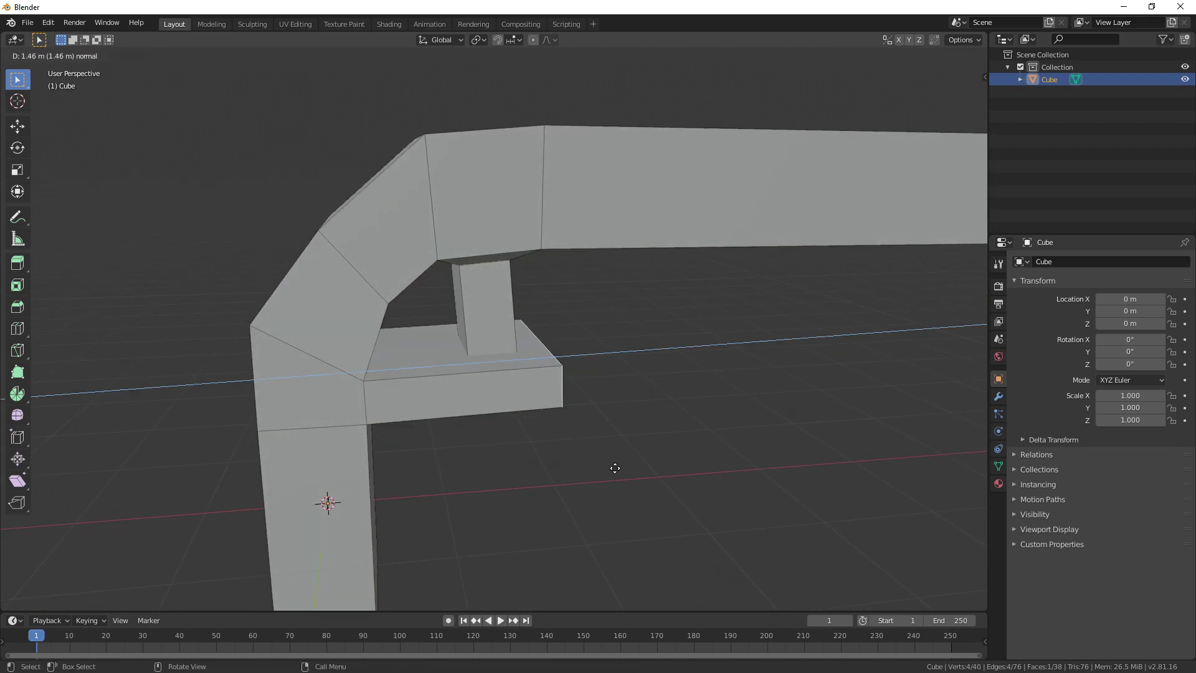
click(594, 468)
middle_drag(592, 467, 448, 411)
key(s)
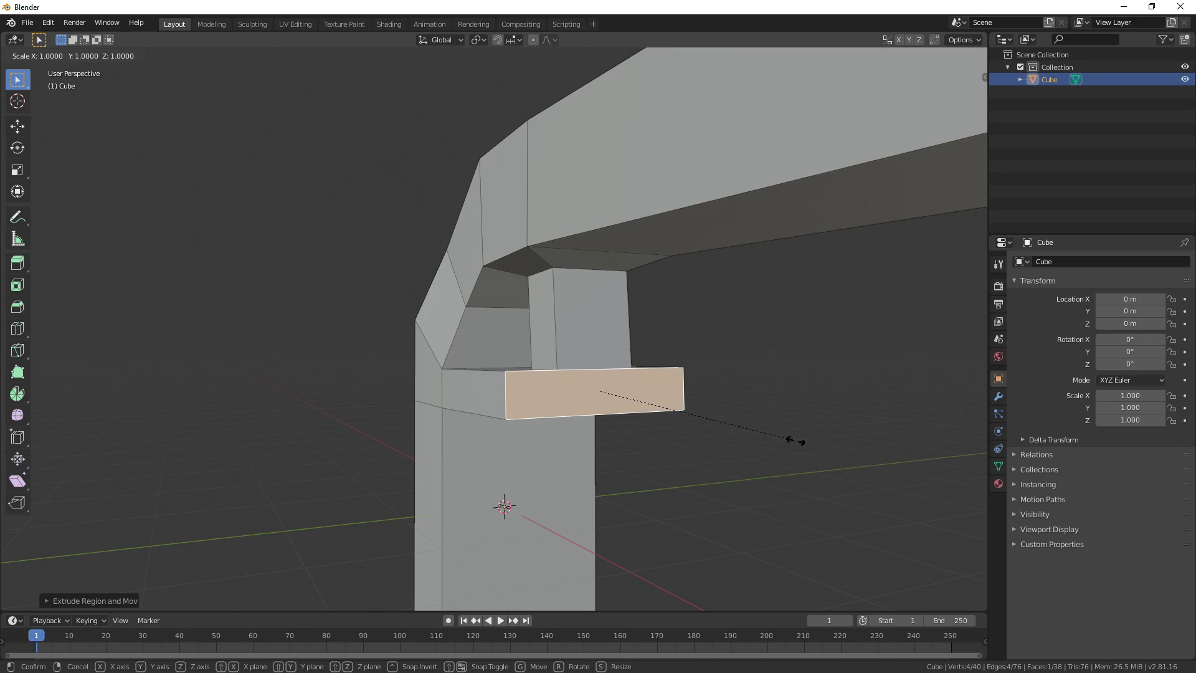
key(x)
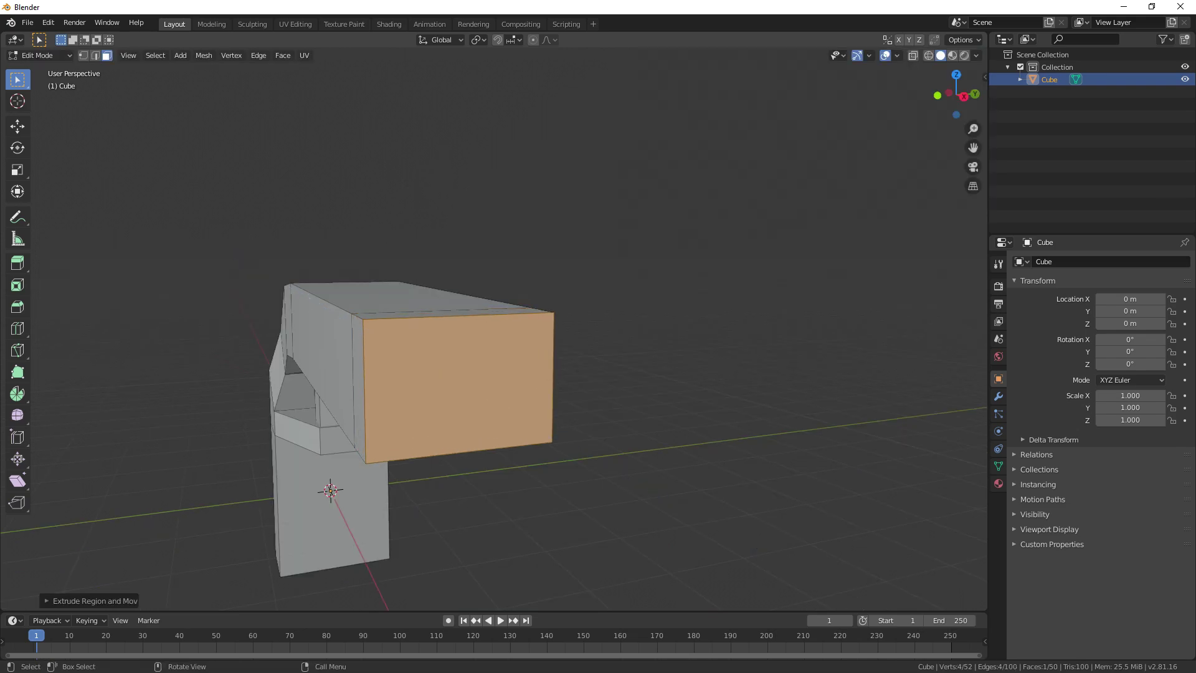
key(s)
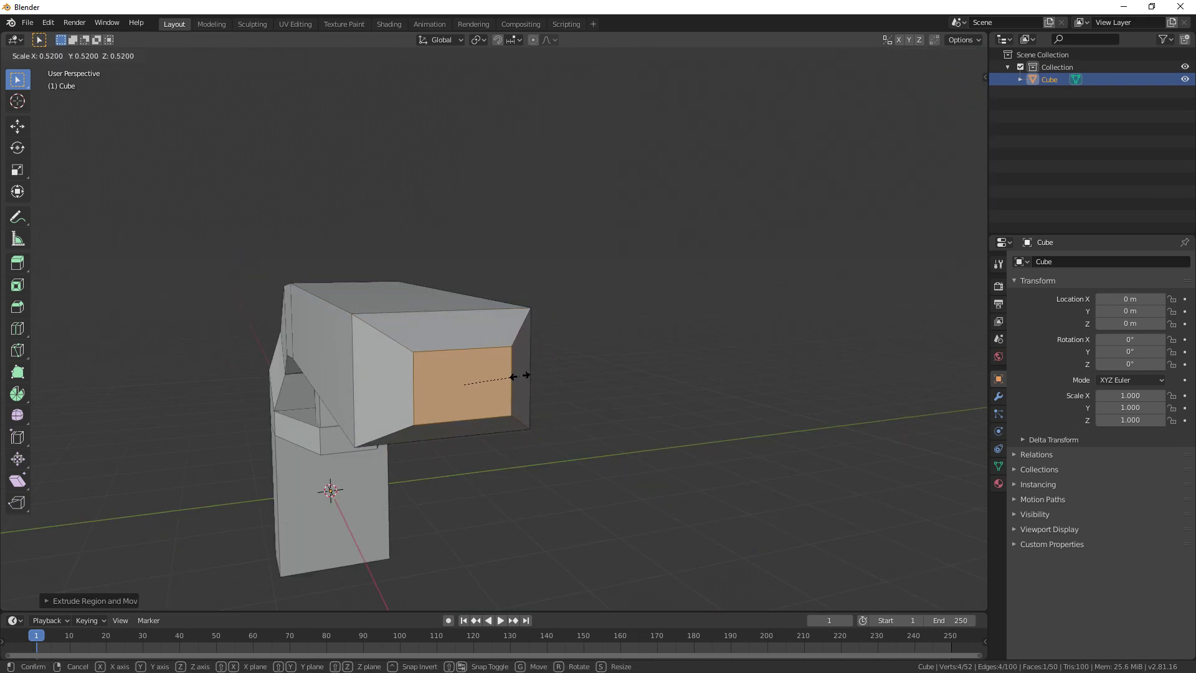
click(526, 375)
middle_drag(581, 392, 686, 411)
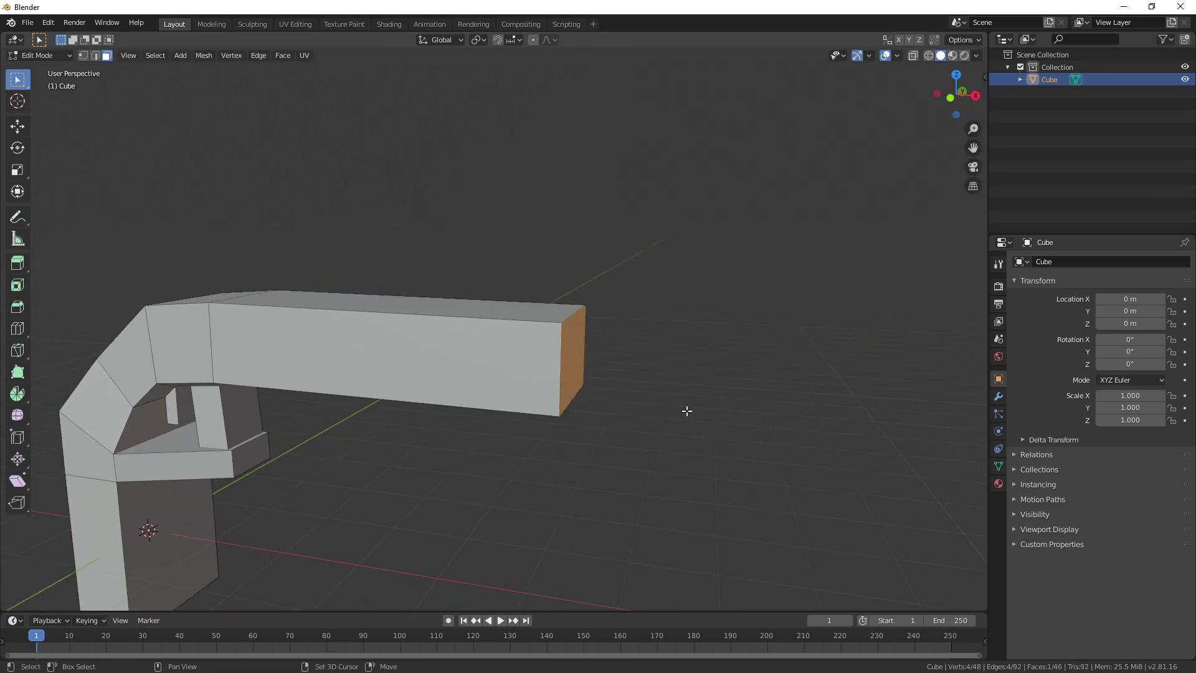
- Extrude the barrel's front face slightly, scale it down and extrude it once more to shape the muzzle
key(e)
click(702, 409)
scroll(581, 496, up, 2)
key(s)
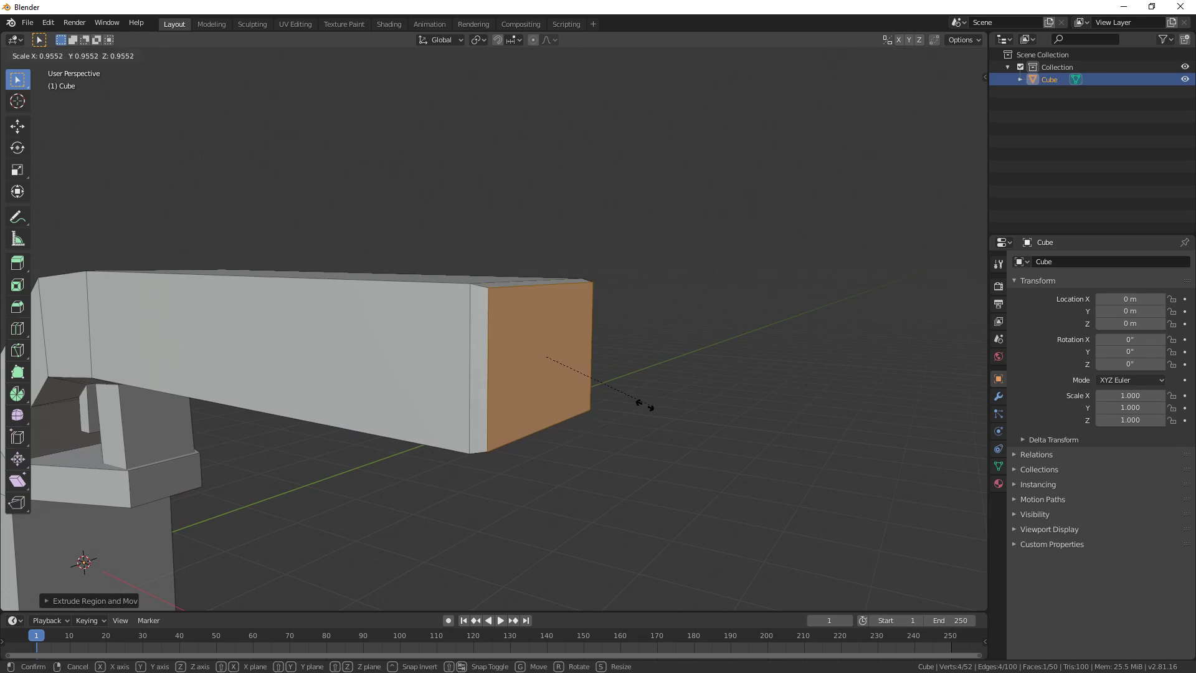
click(595, 390)
middle_drag(595, 389, 692, 419)
key(e)
click(529, 388)
- Extrude the upper face of the short section behind the barrel upward as a sight block and return to Object Mode
key(e)
click(691, 419)
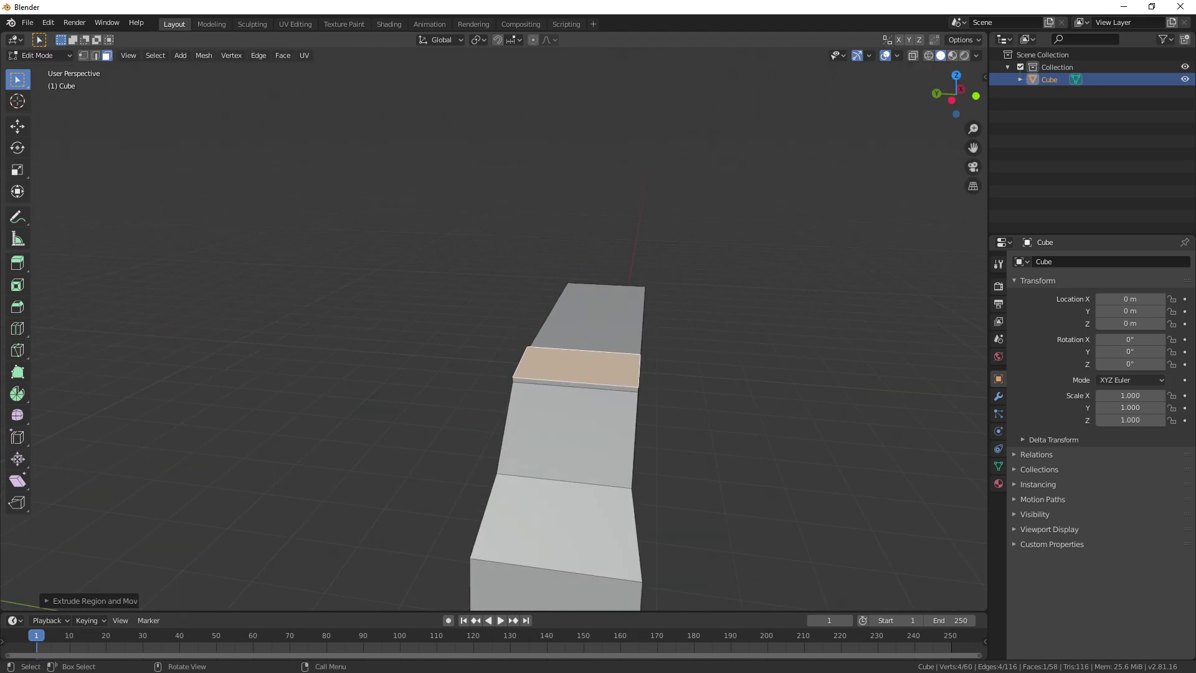
key(e)
click(648, 371)
middle_drag(648, 371, 629, 428)
key(Tab)
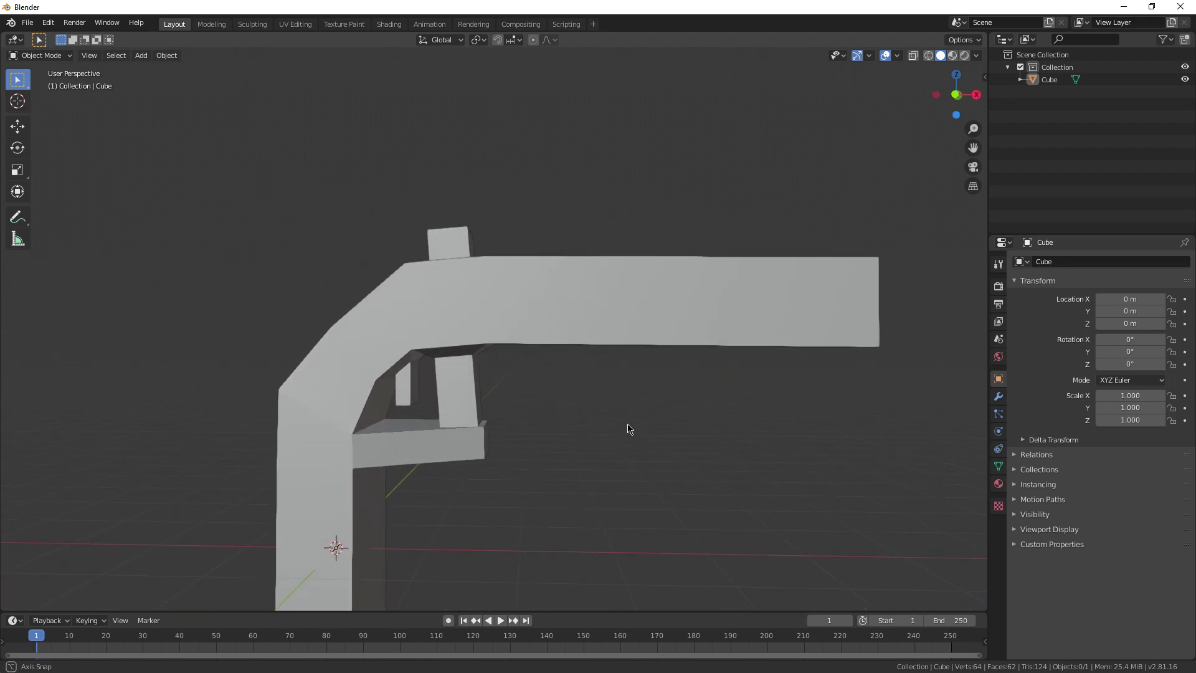
scroll(629, 426, down, 5)
click(449, 339)
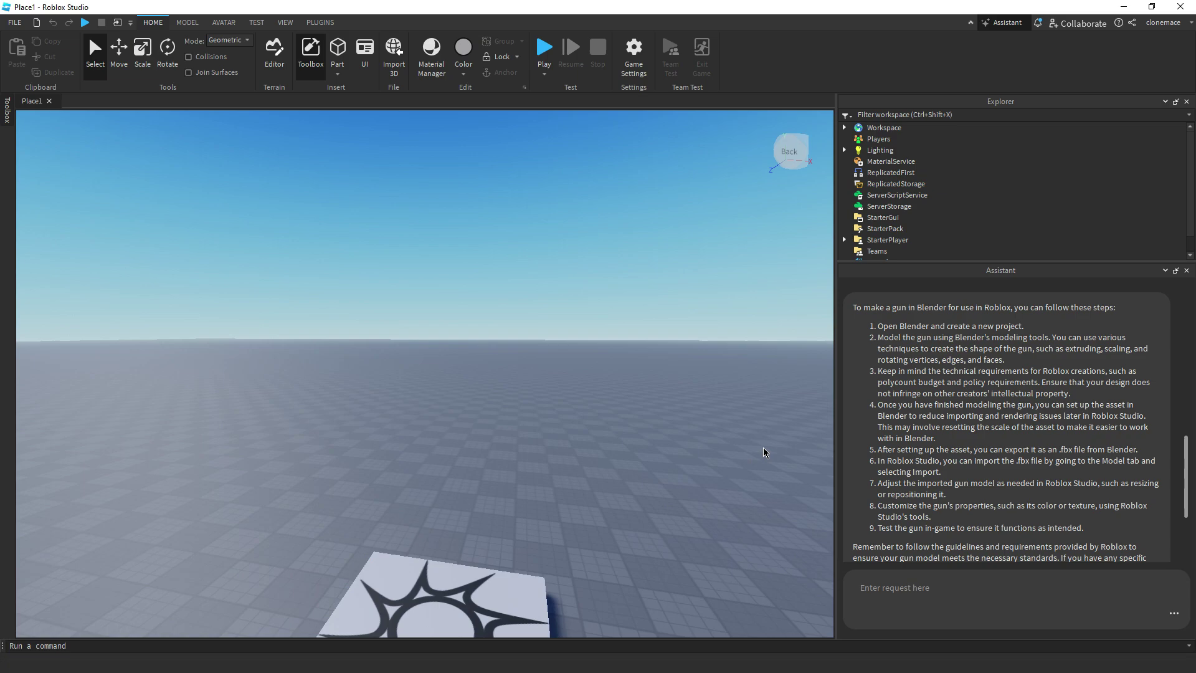
- Switch to Roblox Studio and ask the Assistant "STEP BY STEP: how do i model a gun in blender"
right_drag(612, 440, 614, 439)
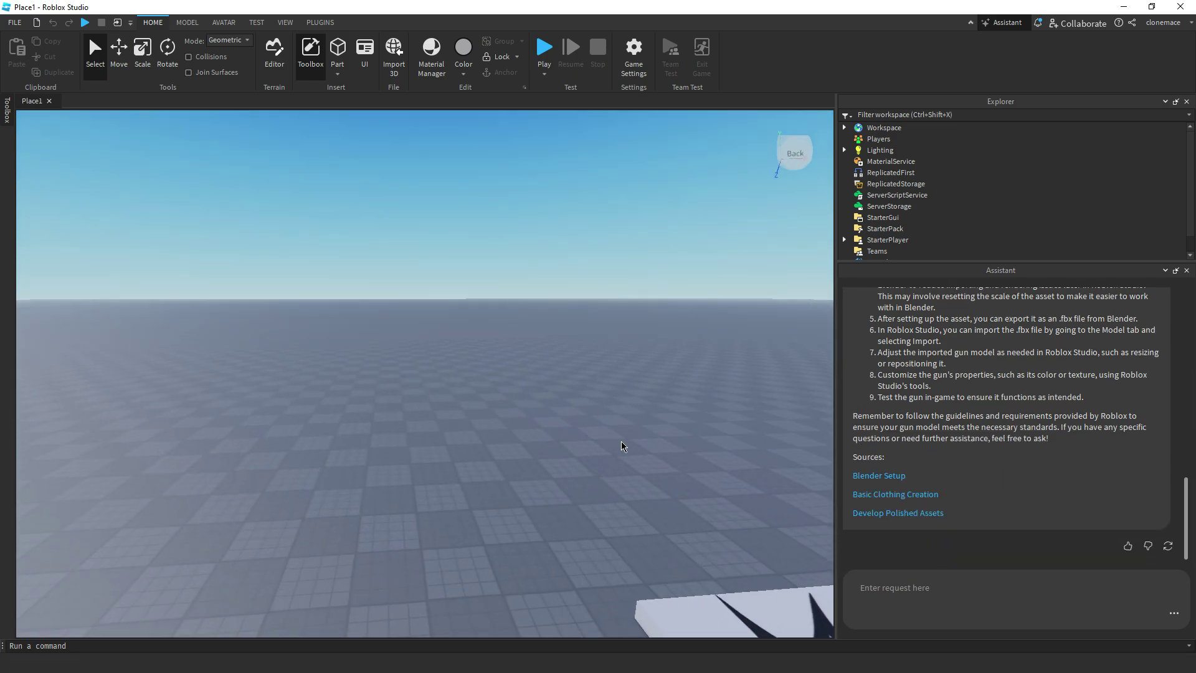
right_drag(698, 436, 697, 436)
click(928, 592)
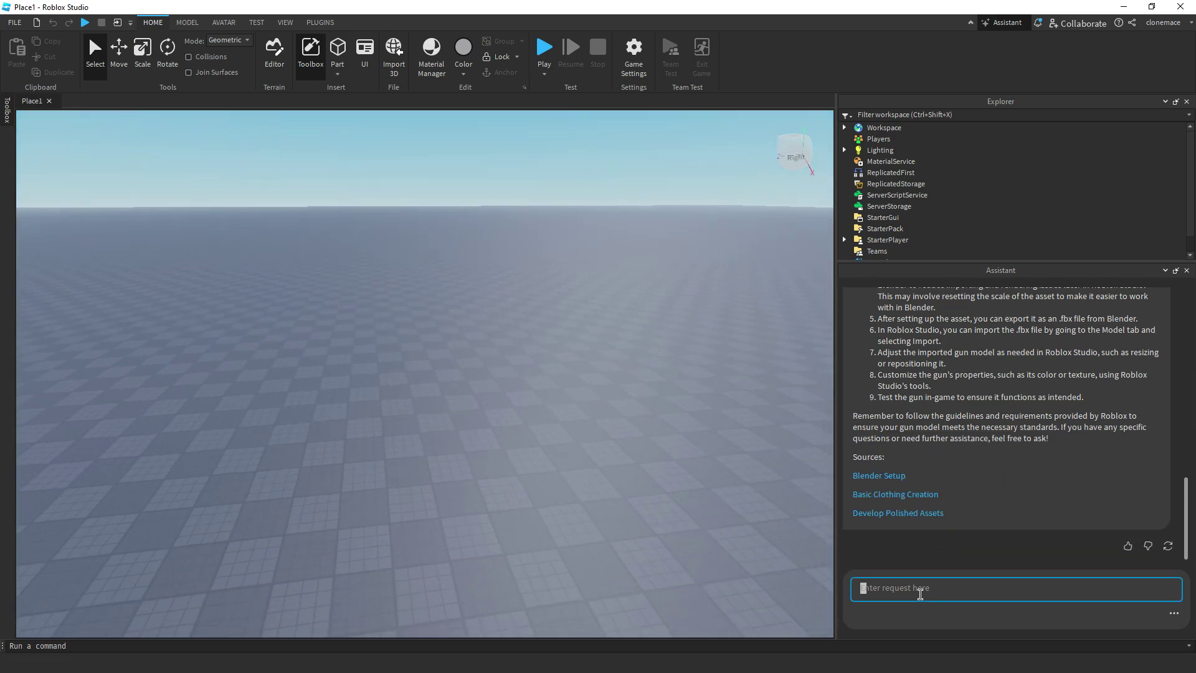
text(STEP BY STEP: how do i model a gun in blender)
key(Return)
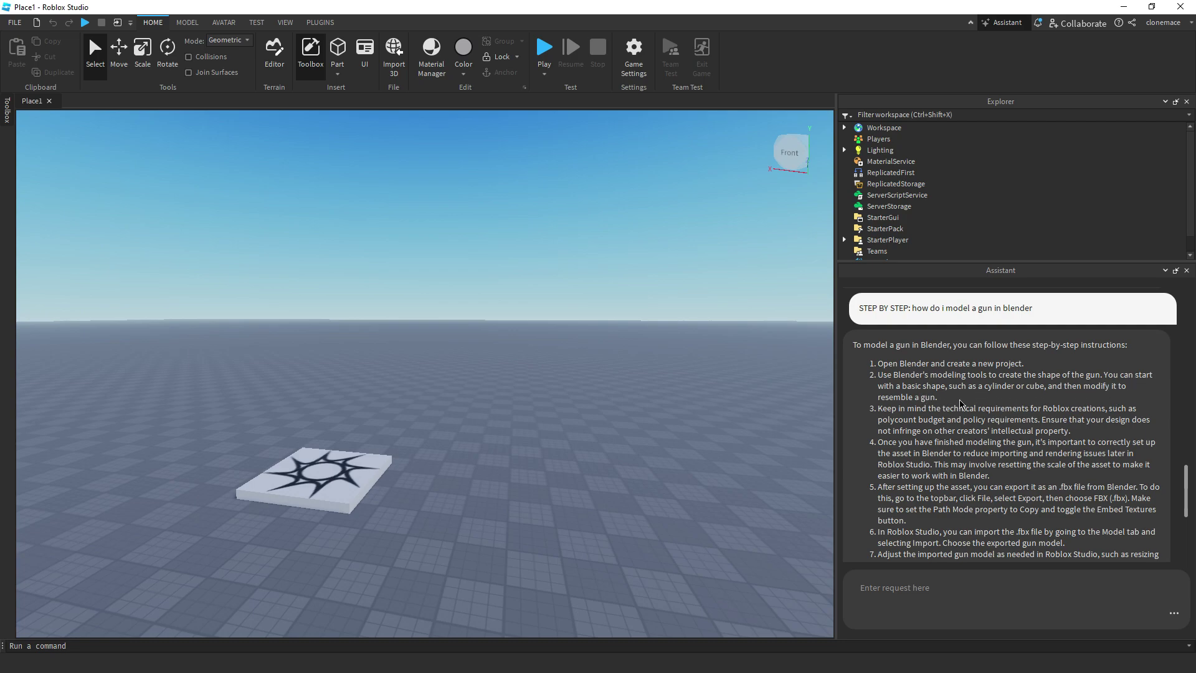
- Read through the Assistant's step-by-step gun modeling answer and highlight its first two steps
scroll(959, 444, down, 5)
scroll(927, 505, up, 6)
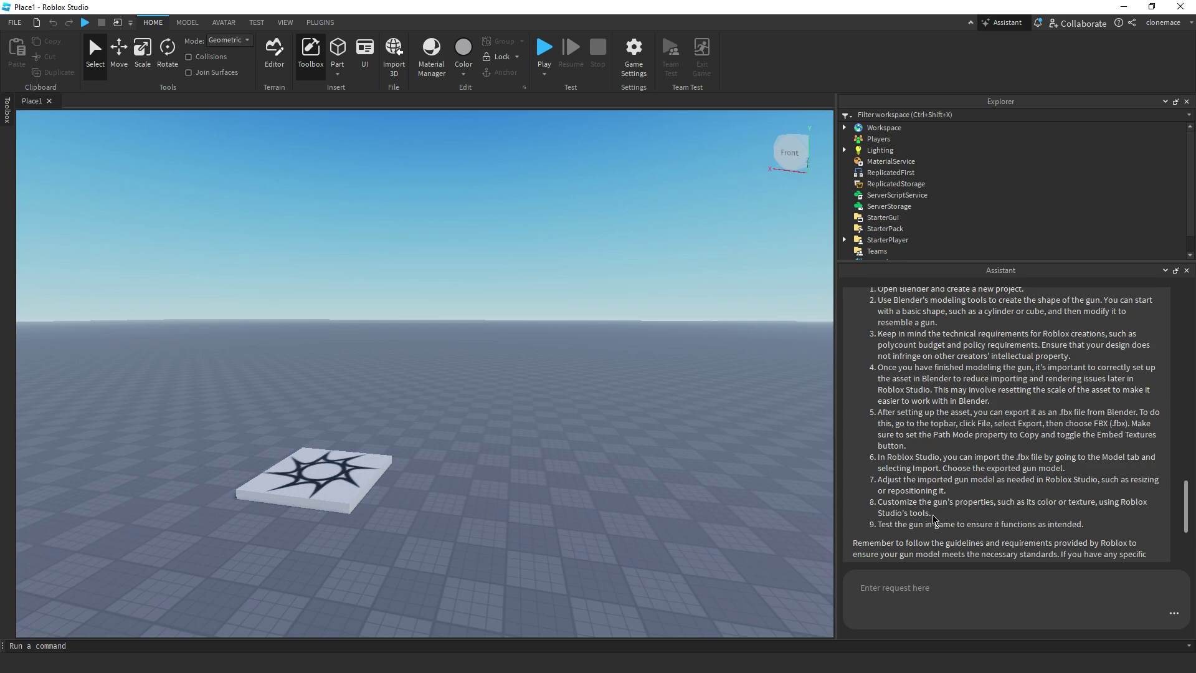
right_drag(700, 484, 701, 484)
key(w)
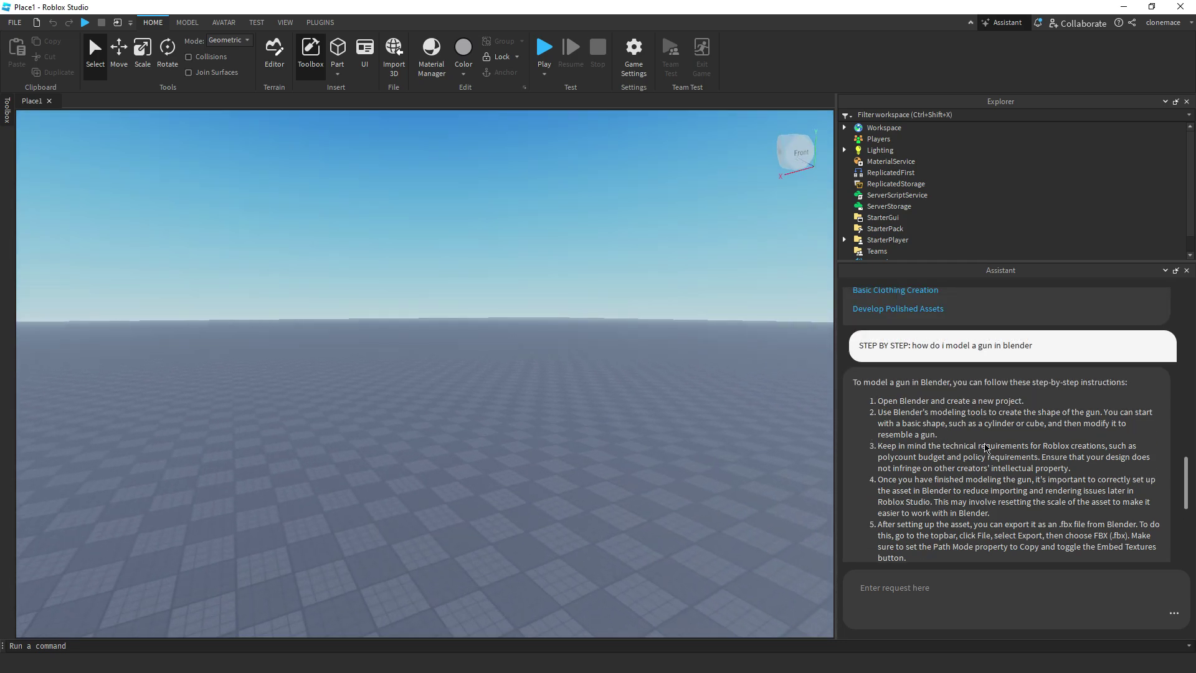
drag(959, 433, 875, 400)
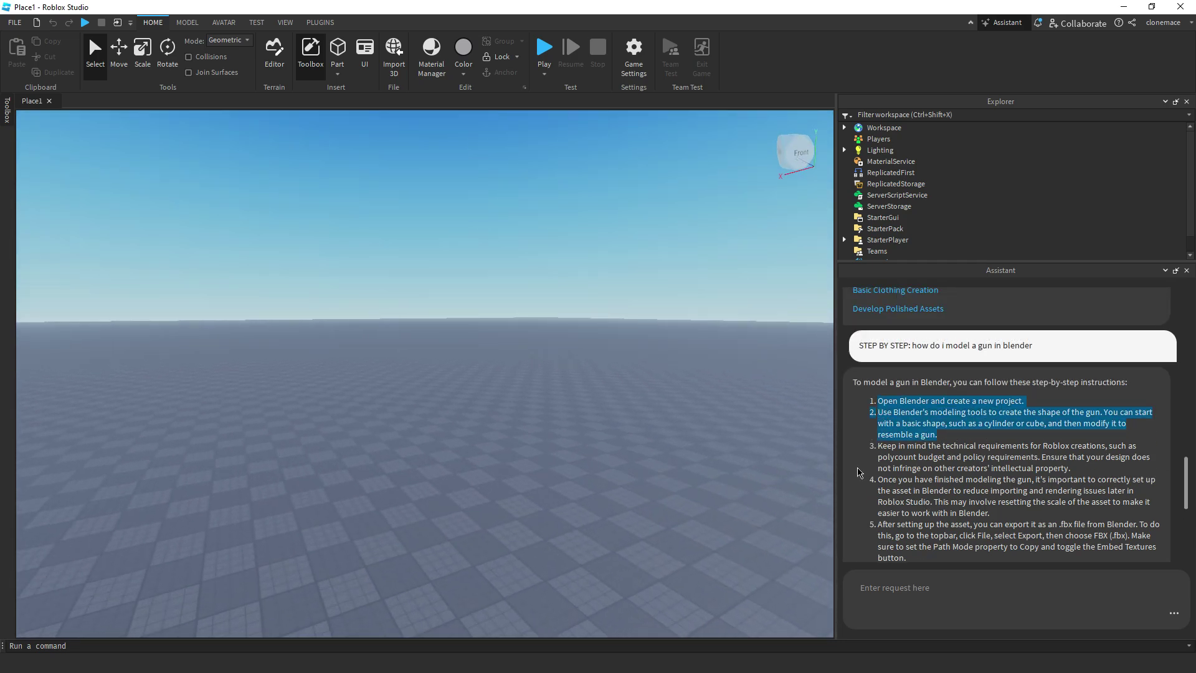
- Ask the Assistant "Explain how to model something with blender and how the modeling tools work" and read its full reply
right_drag(796, 456, 796, 461)
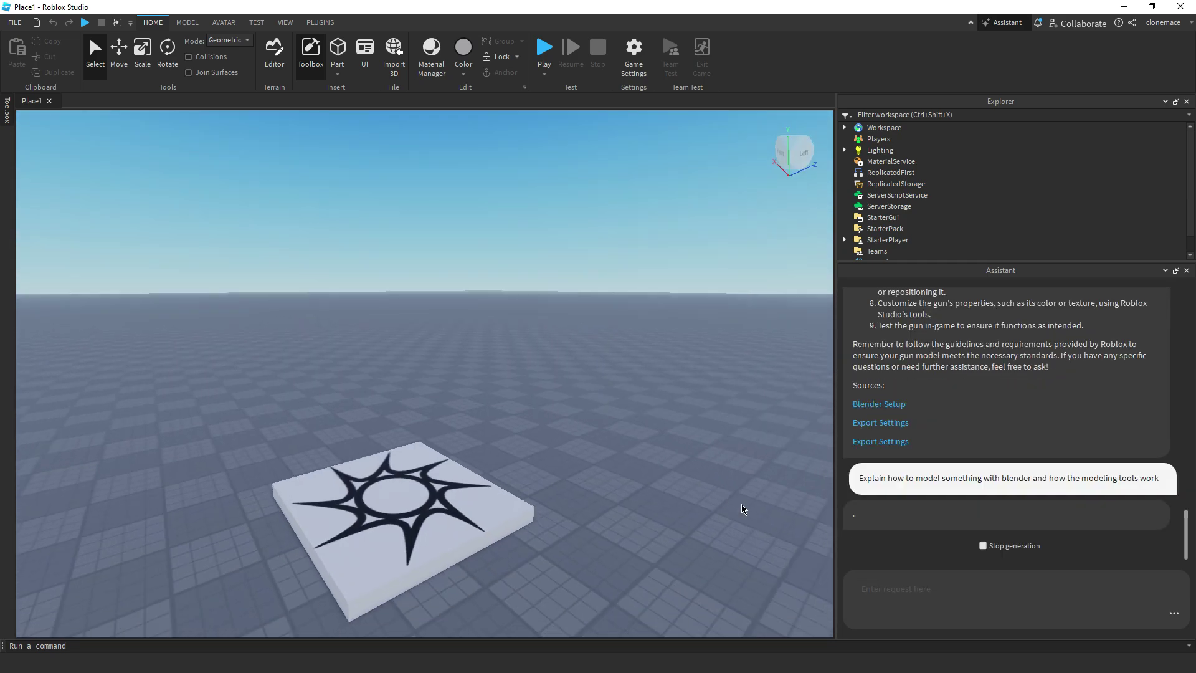
scroll(741, 503, down, 3)
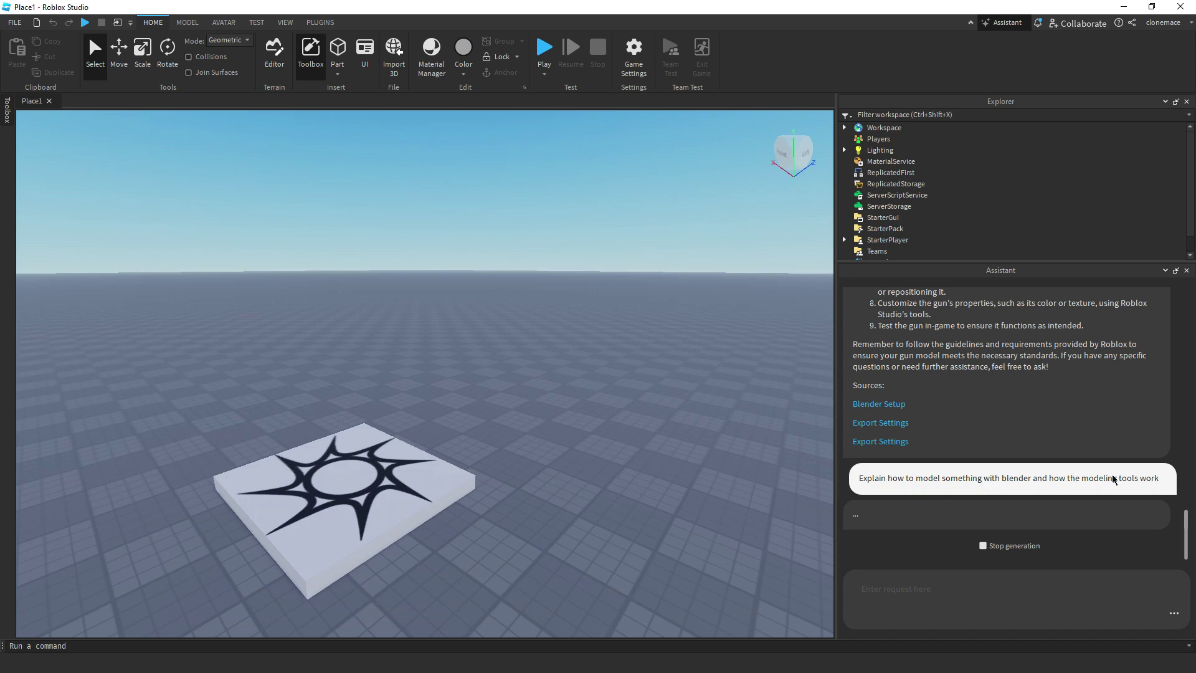
right_drag(754, 450, 742, 450)
key(s)
key(a)
key(w)
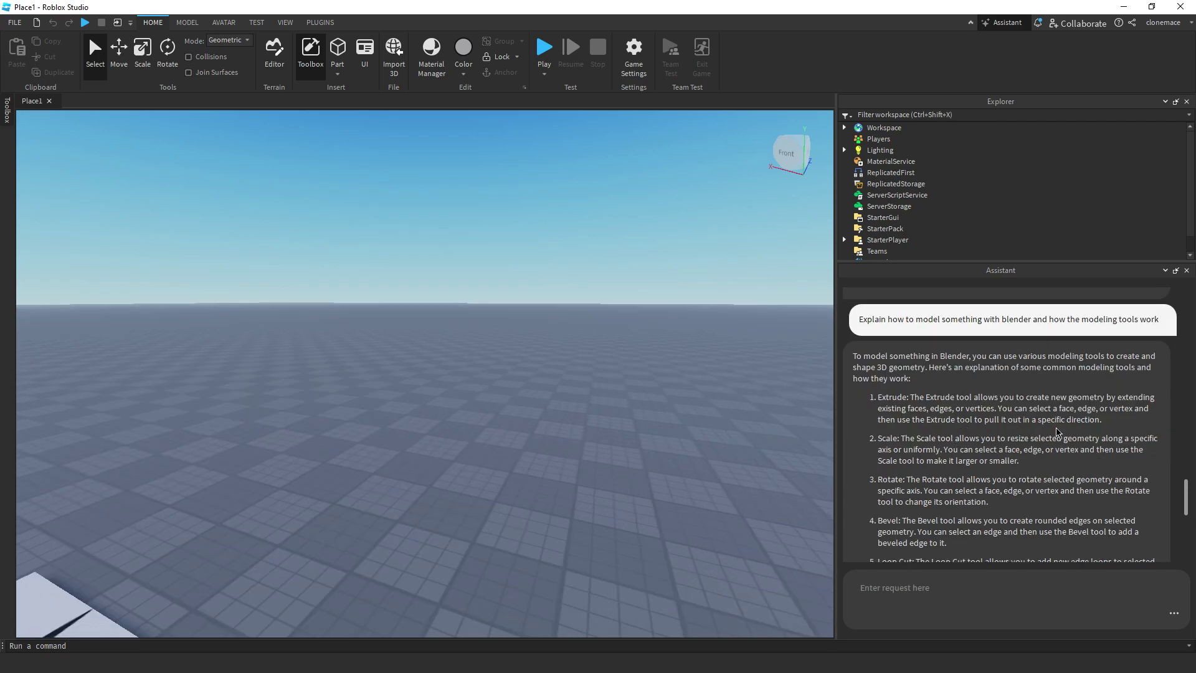
scroll(969, 427, down, 1)
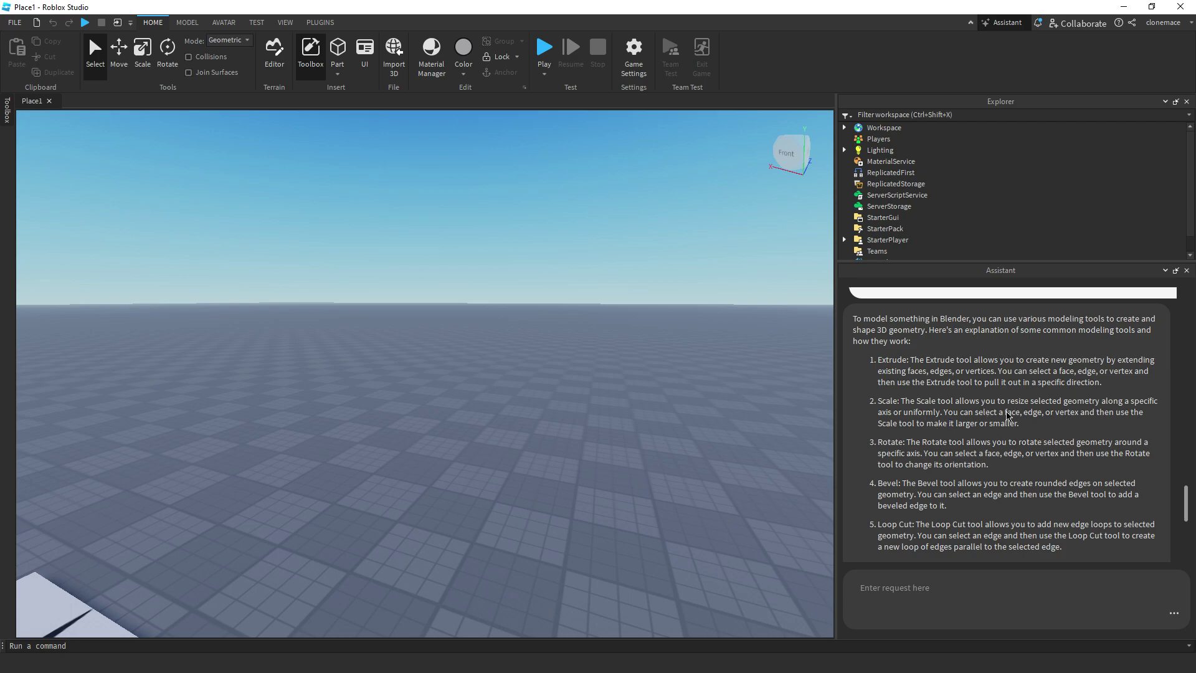
scroll(1007, 415, down, 1)
scroll(949, 417, down, 1)
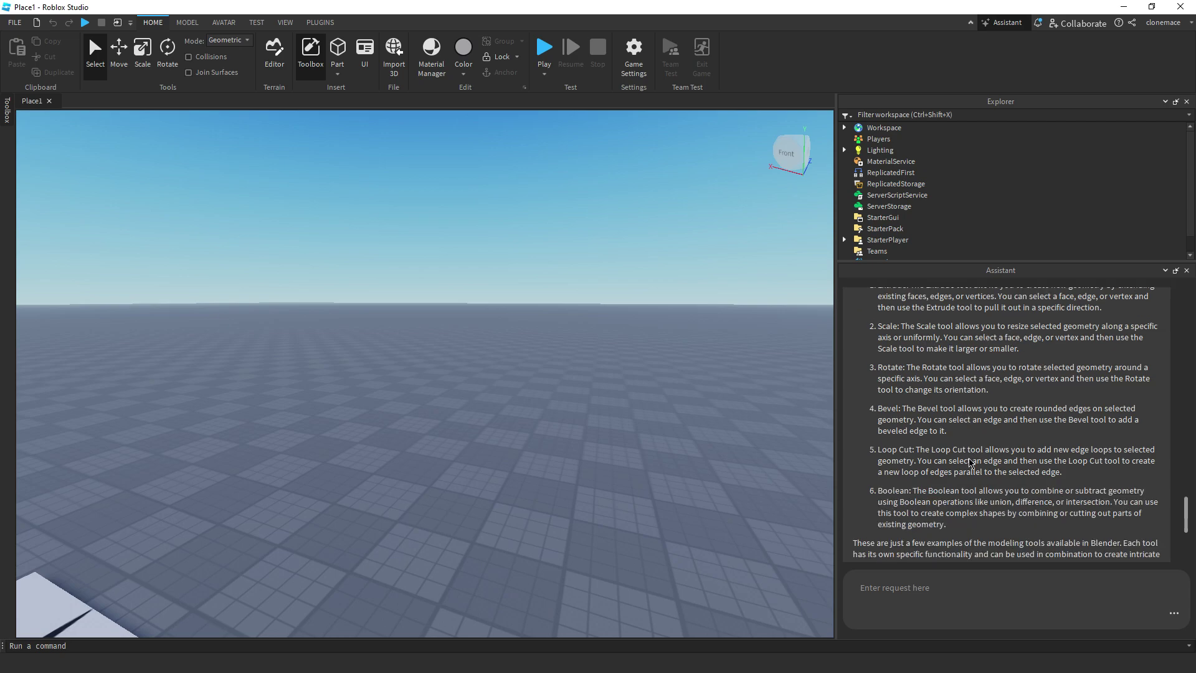
scroll(963, 514, down, 1)
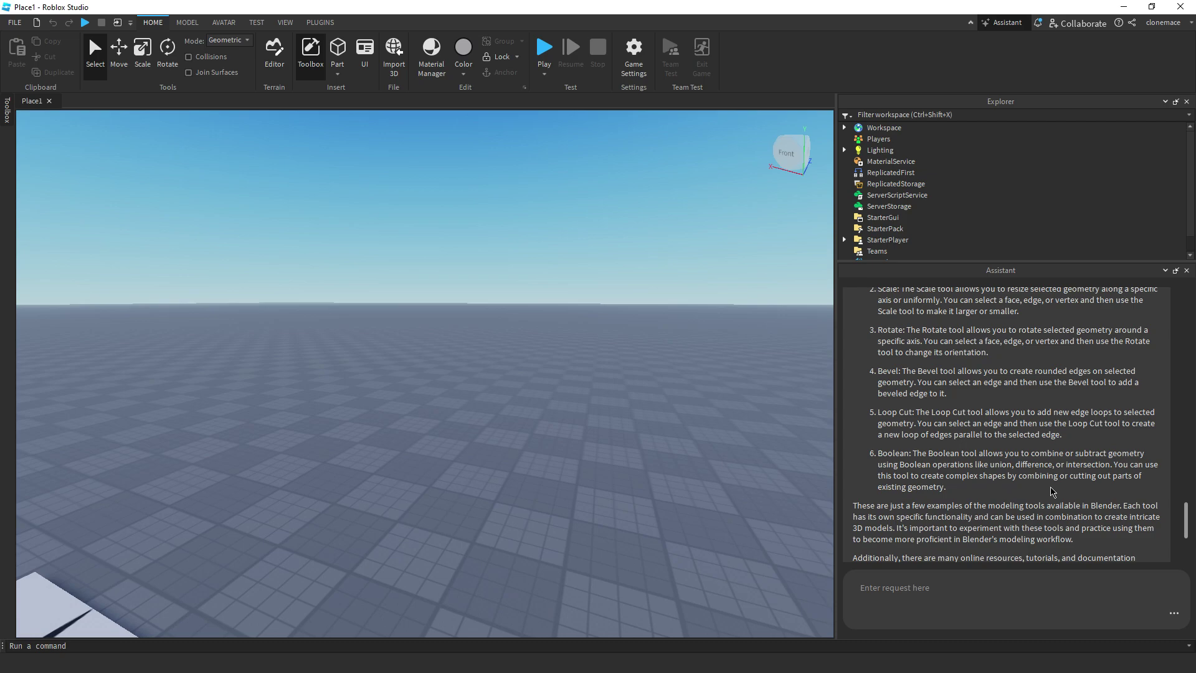
scroll(1021, 500, down, 2)
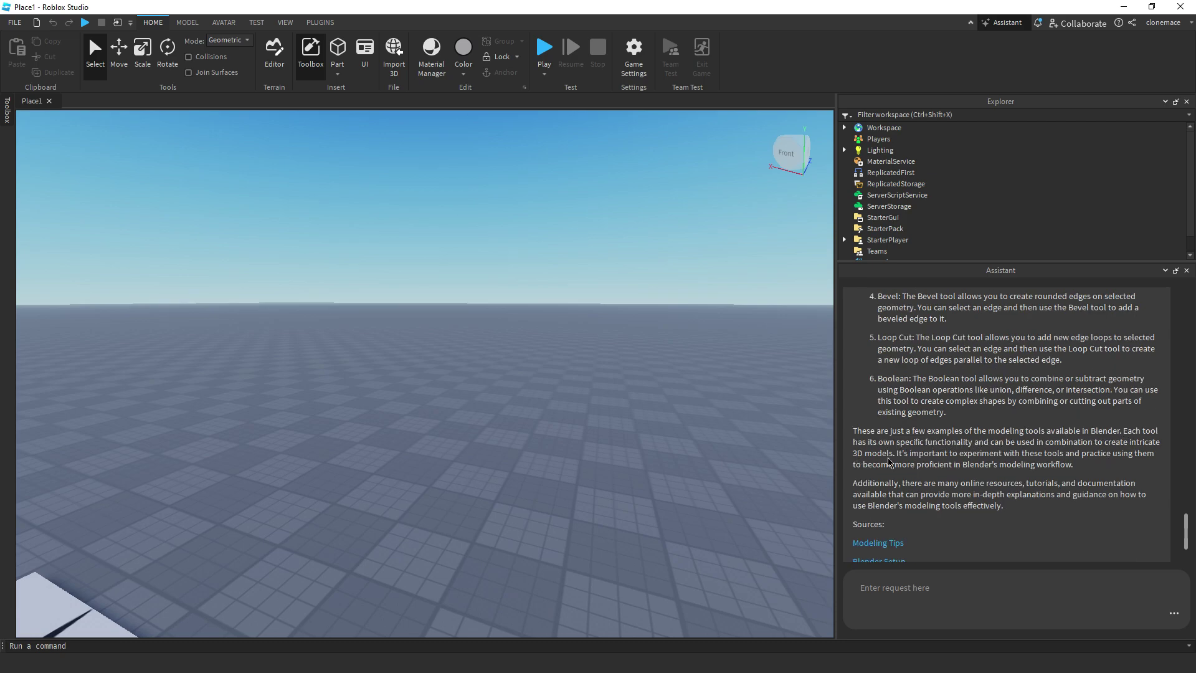
scroll(1014, 463, up, 4)
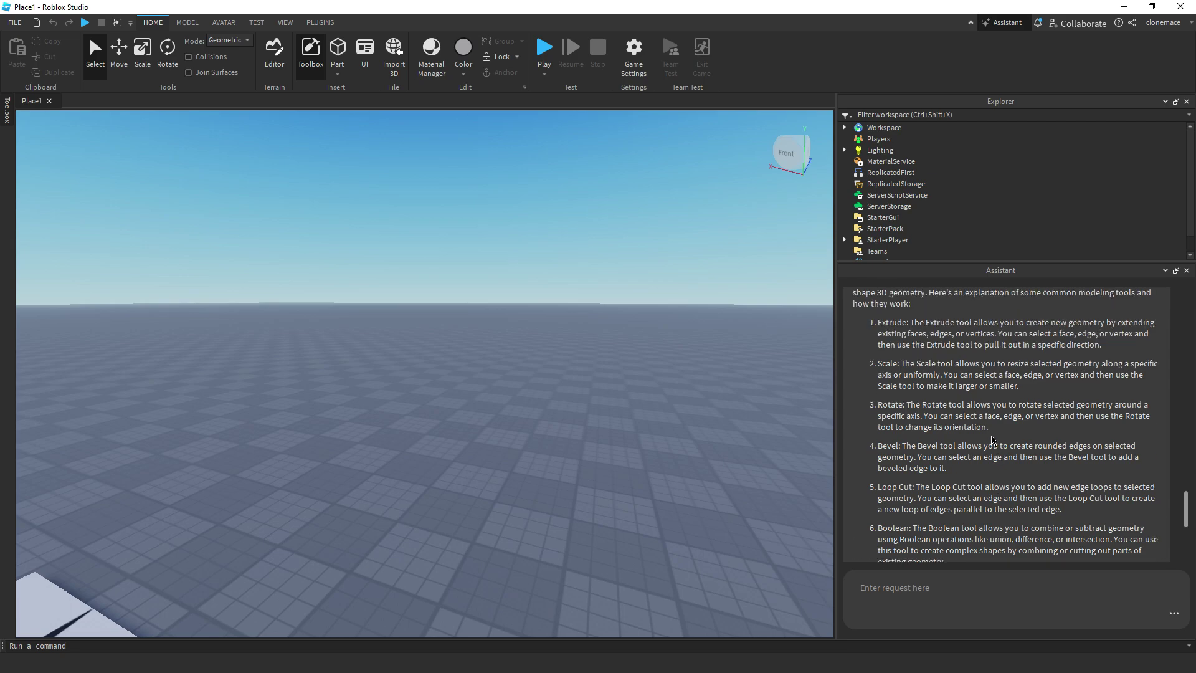
right_drag(733, 443, 761, 442)
key(s)
key(d)
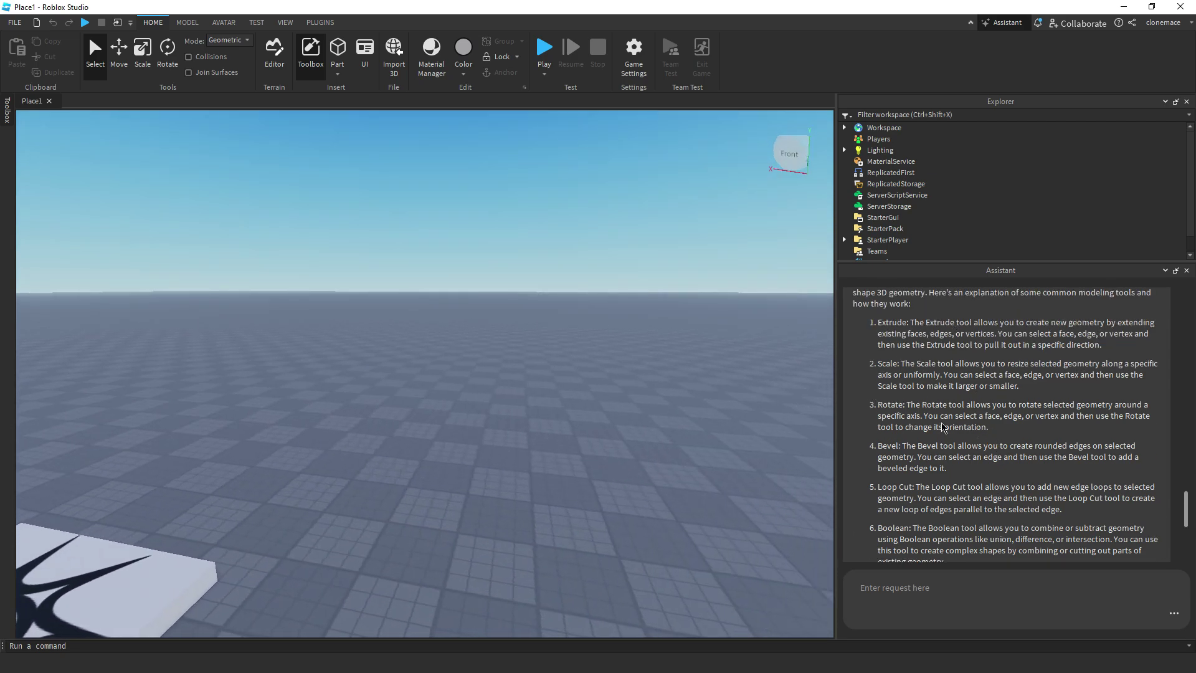
right_drag(939, 427, 625, 454)
key(d)
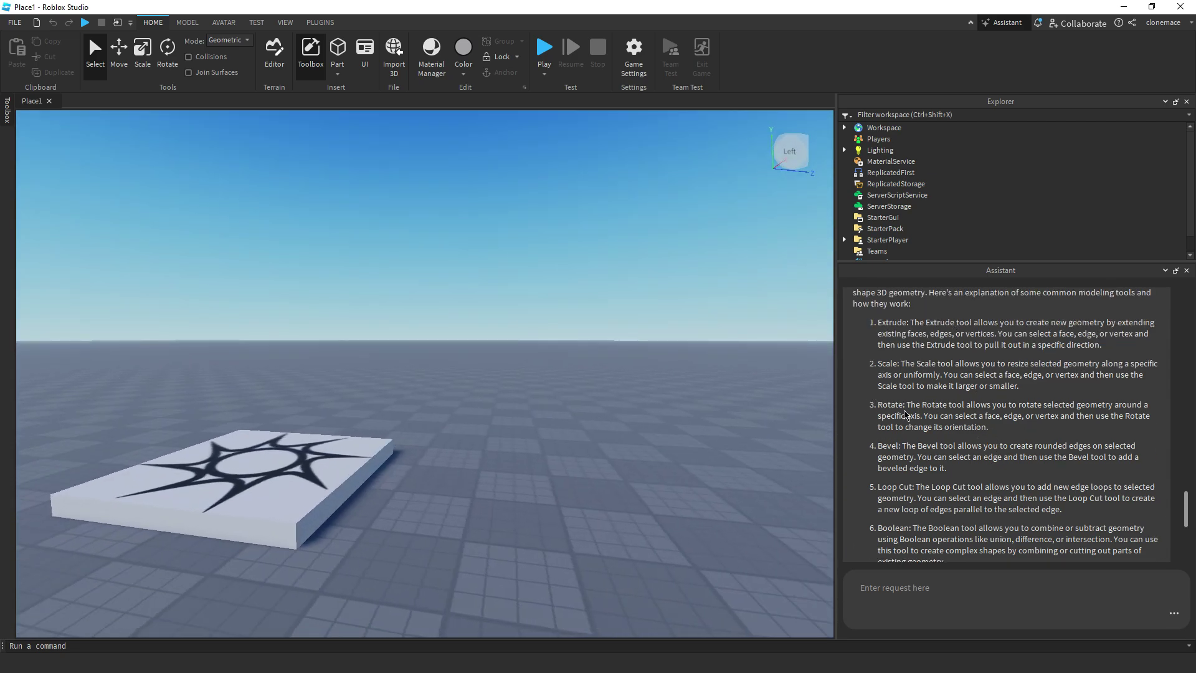
key(w)
key(w)
drag(813, 450, 718, 438)
mouse_move(719, 439)
right_down()
mouse_move(849, 472)
mouse_move(733, 443)
right_up()
key(s)
key(a)
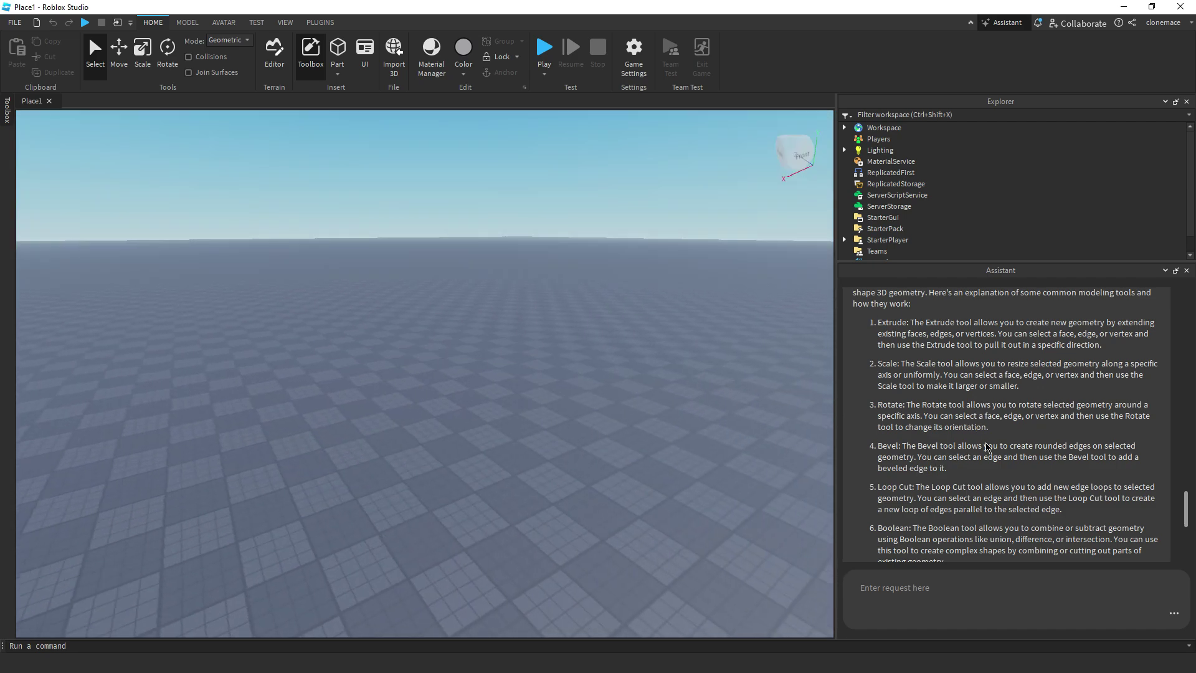
key(d)
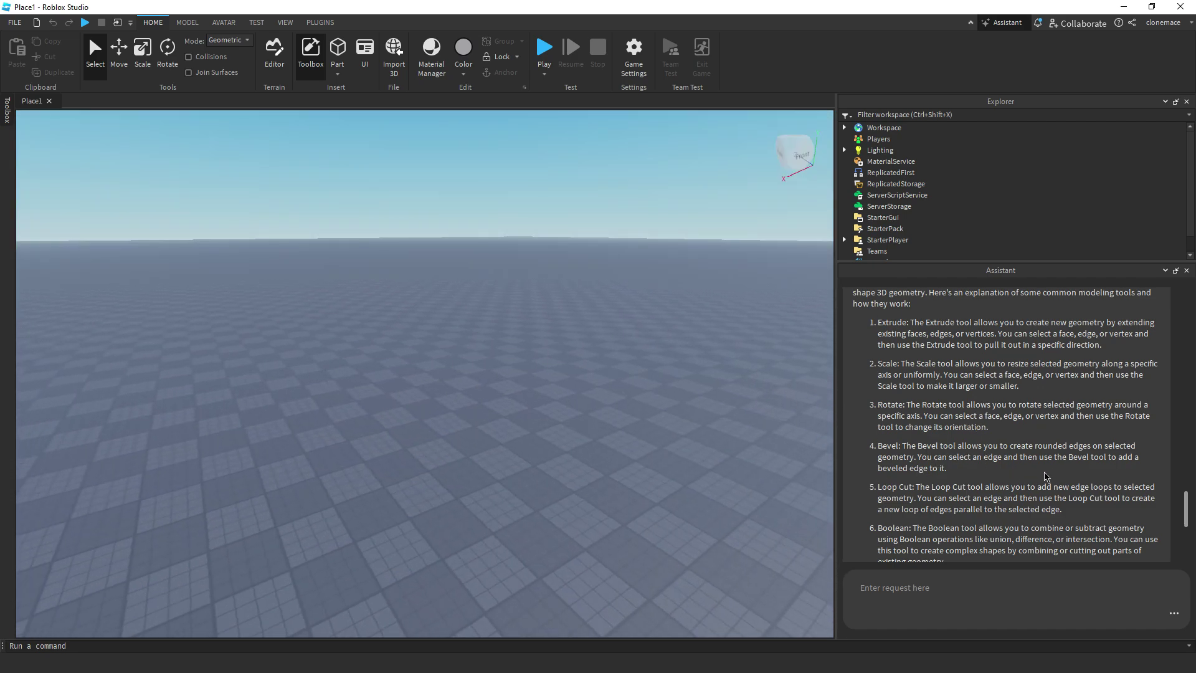
key(a)
key(s)
key(s)
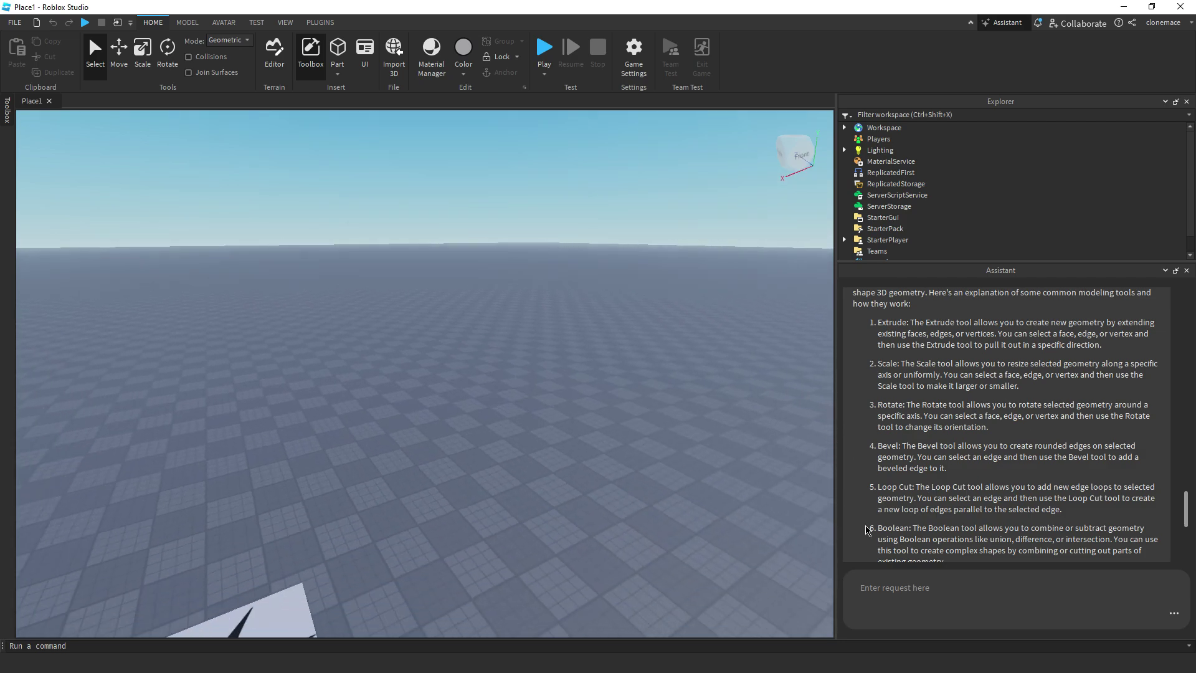
key(w)
- Ask the Assistant "Generate a gun model for me" and answer its follow-up question with "ITs a deagle"
scroll(944, 470, down, 3)
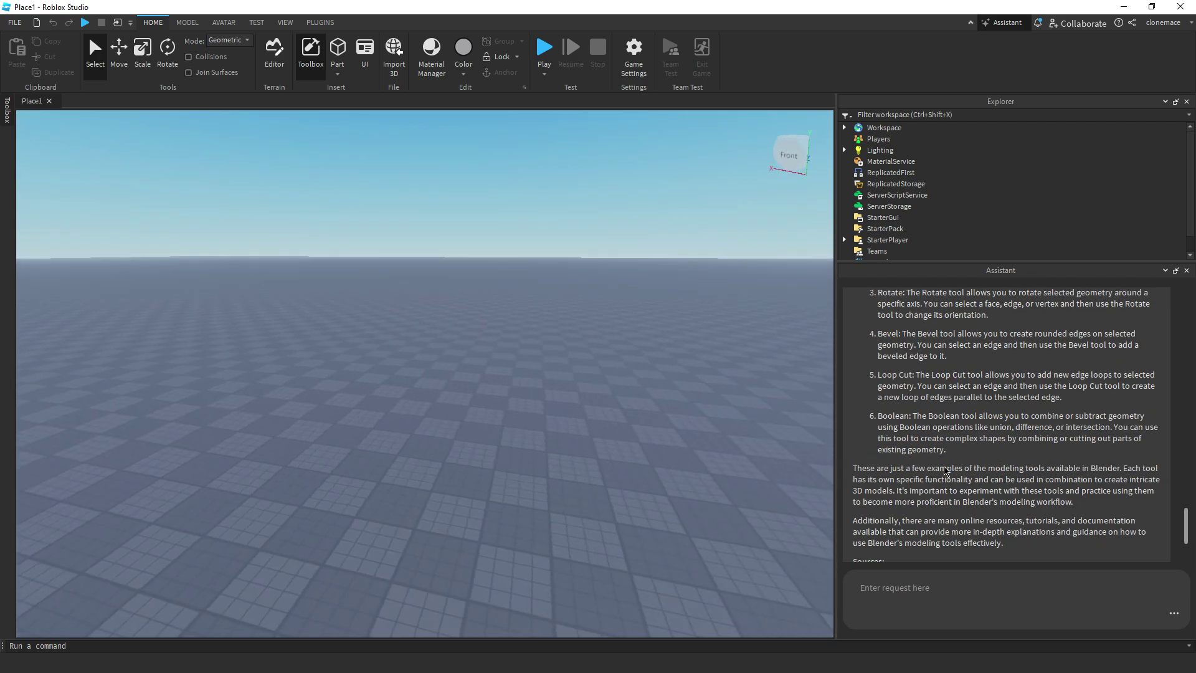
key(w)
right_drag(622, 474, 626, 473)
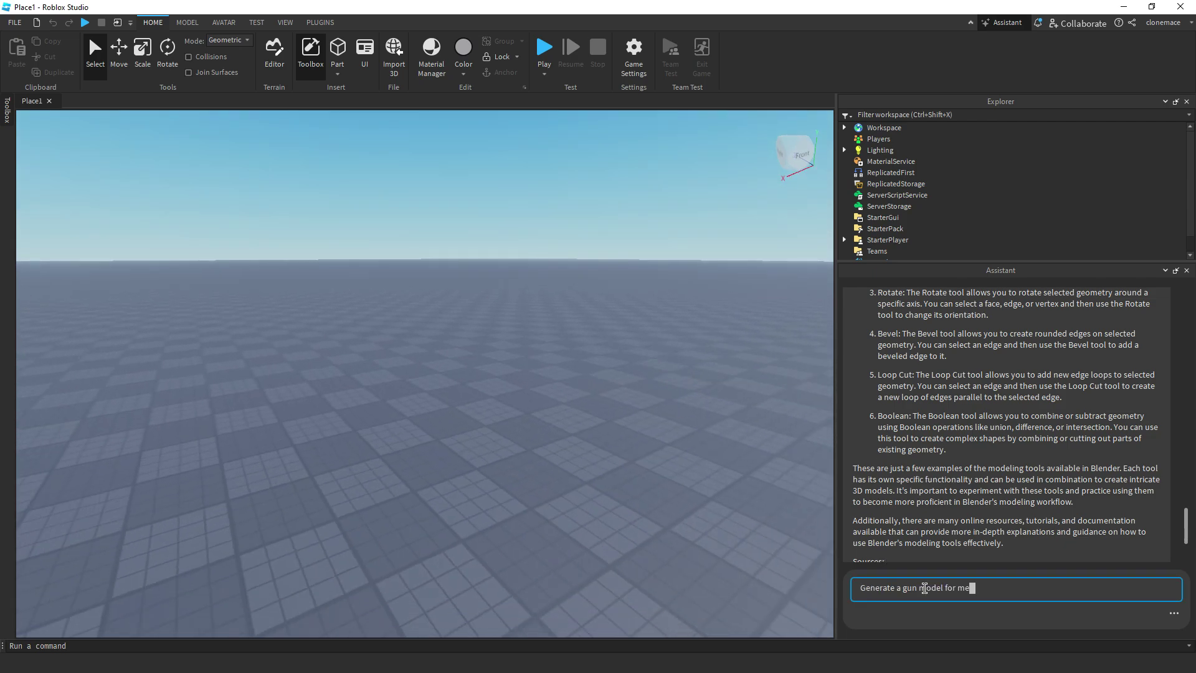
key(Return)
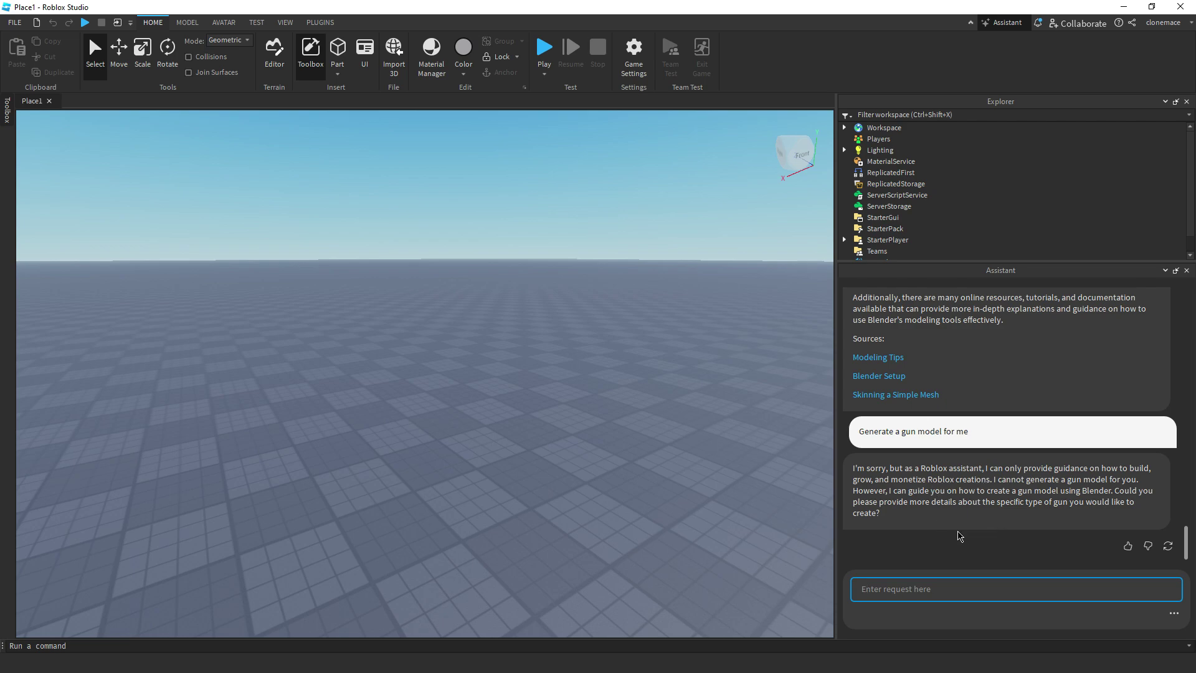
text(ITs a deagle)
key(Return)
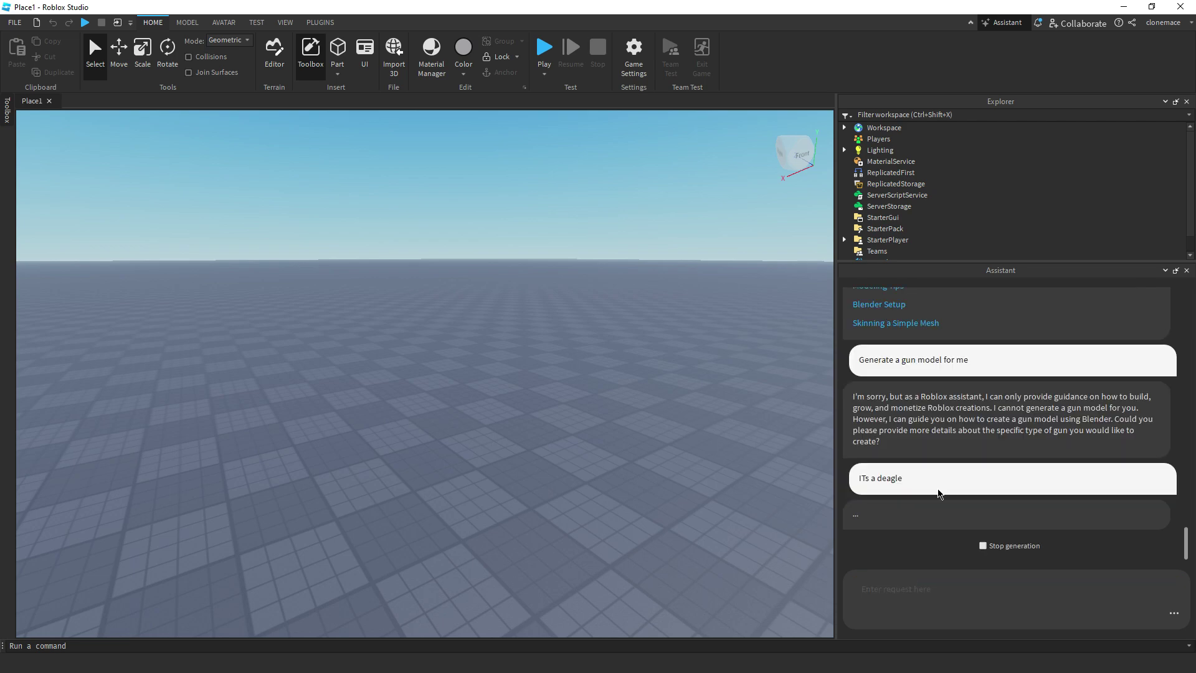
- Read the Assistant's steps for modeling a Deagle in Blender, including its closing guidance
right_drag(640, 454, 435, 459)
scroll(1050, 450, up, 4)
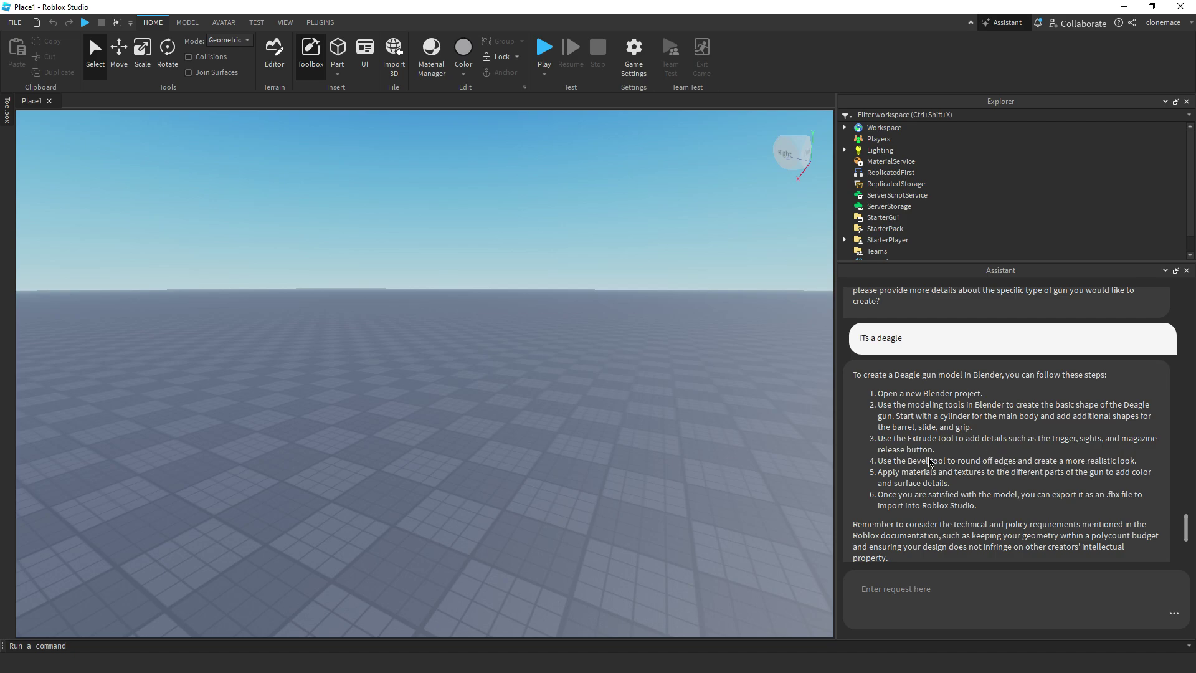
scroll(1007, 444, down, 1)
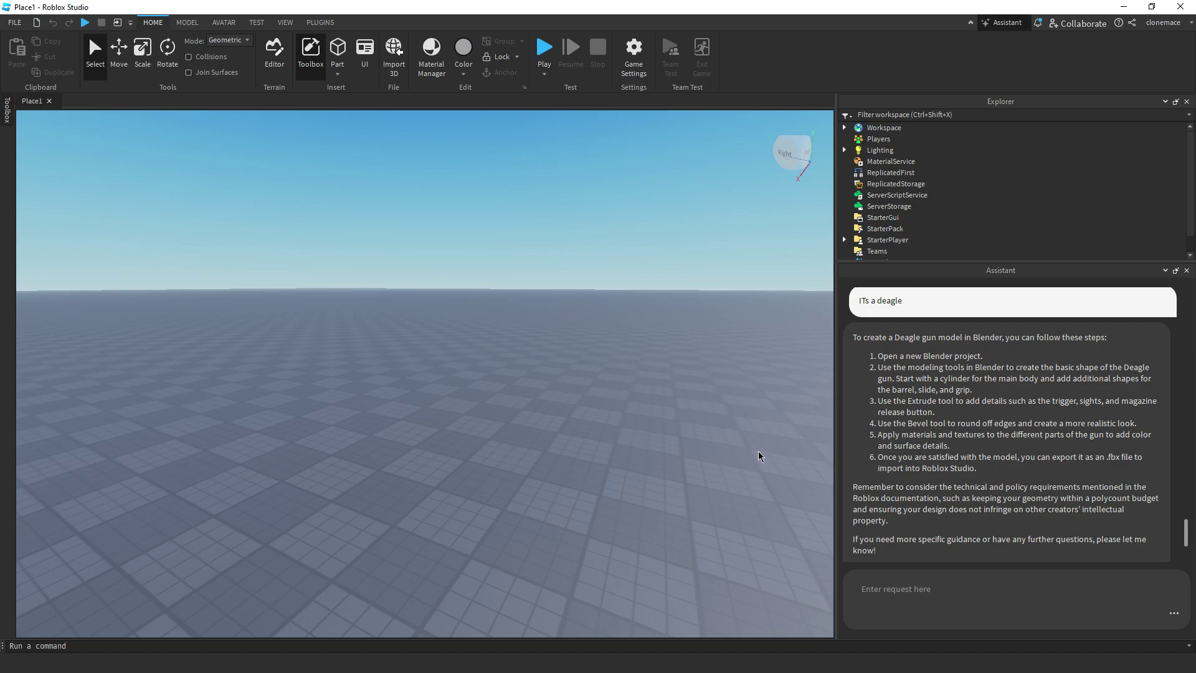
right_drag(742, 409, 693, 394)
scroll(872, 430, up, 1)
key(w)
key(s)
scroll(910, 439, up, 1)
scroll(910, 440, down, 3)
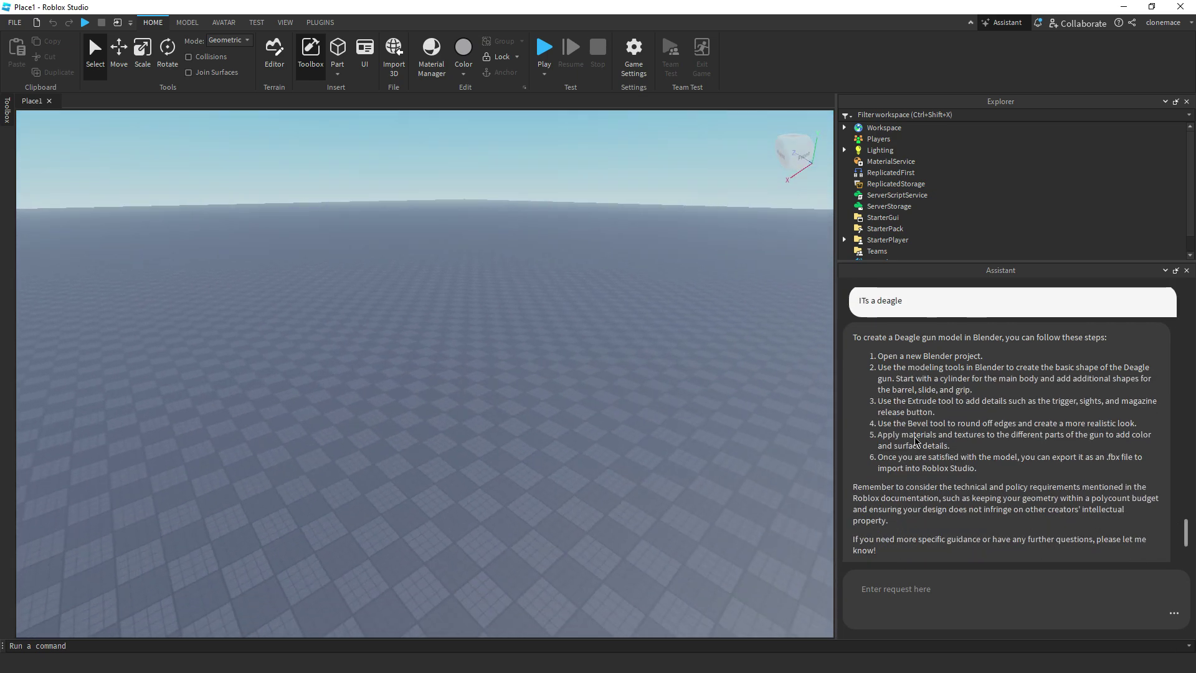
scroll(551, 421, down, 1)
- Ask the Assistant "Guide me thru spawning a cube in blender"
right_drag(552, 421, 552, 421)
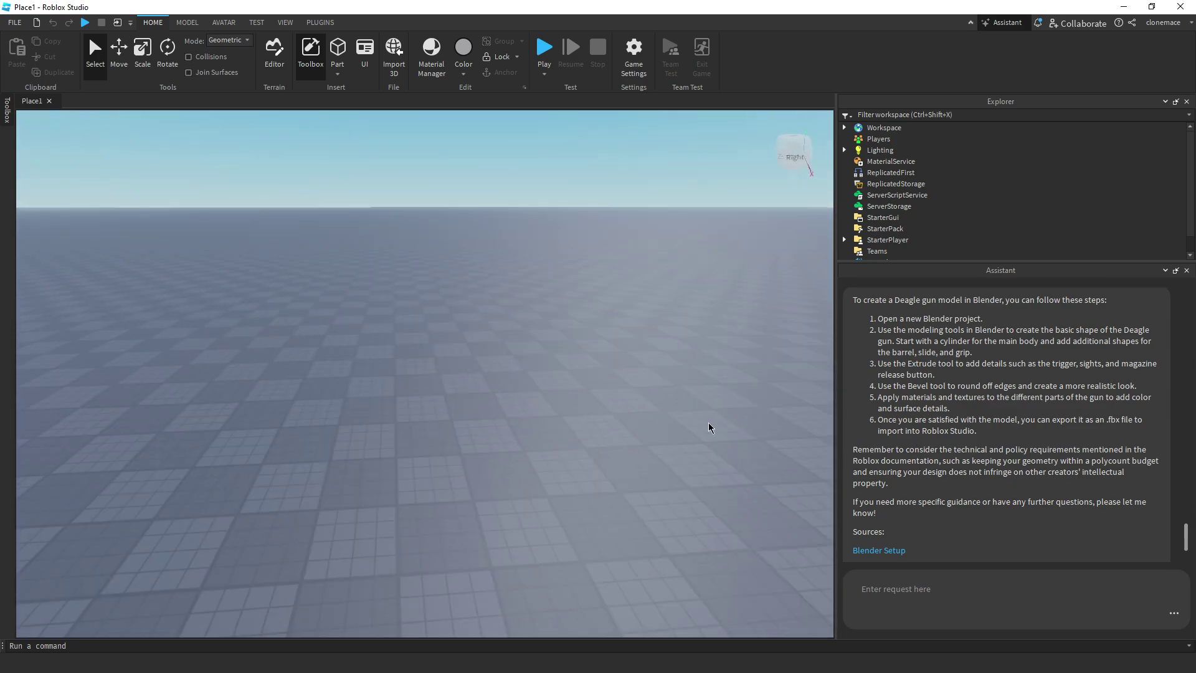
right_drag(723, 528, 723, 528)
click(897, 586)
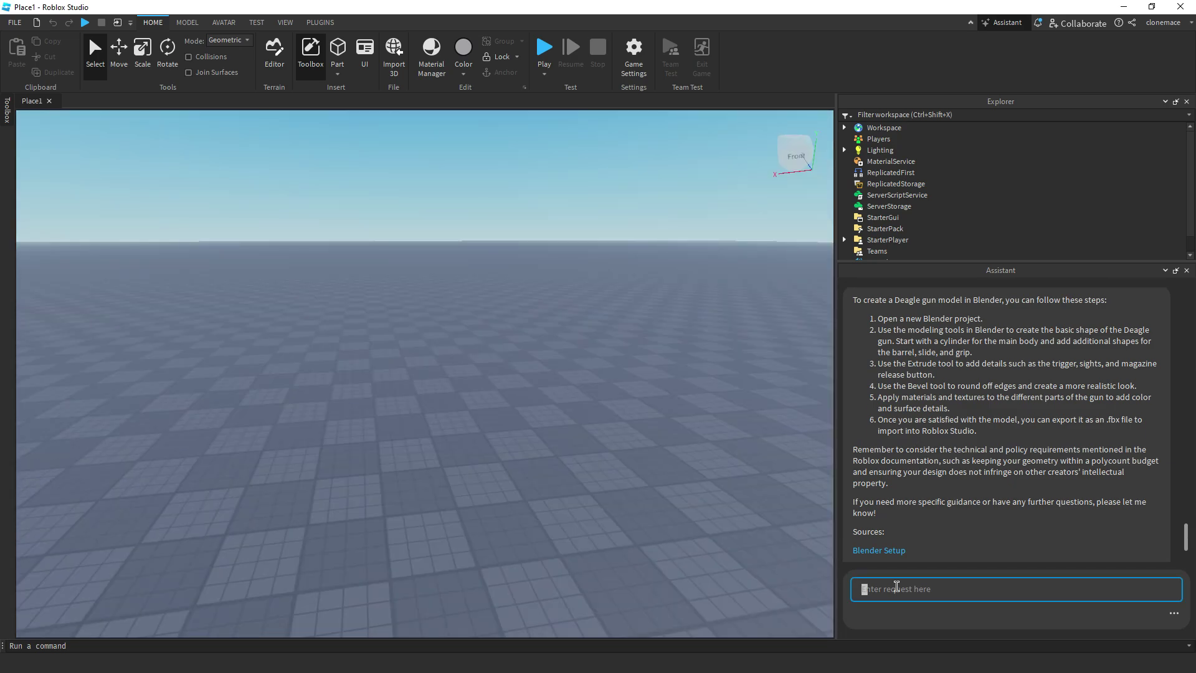
text(Guide me thru spawning a cube in blender)
key(Return)
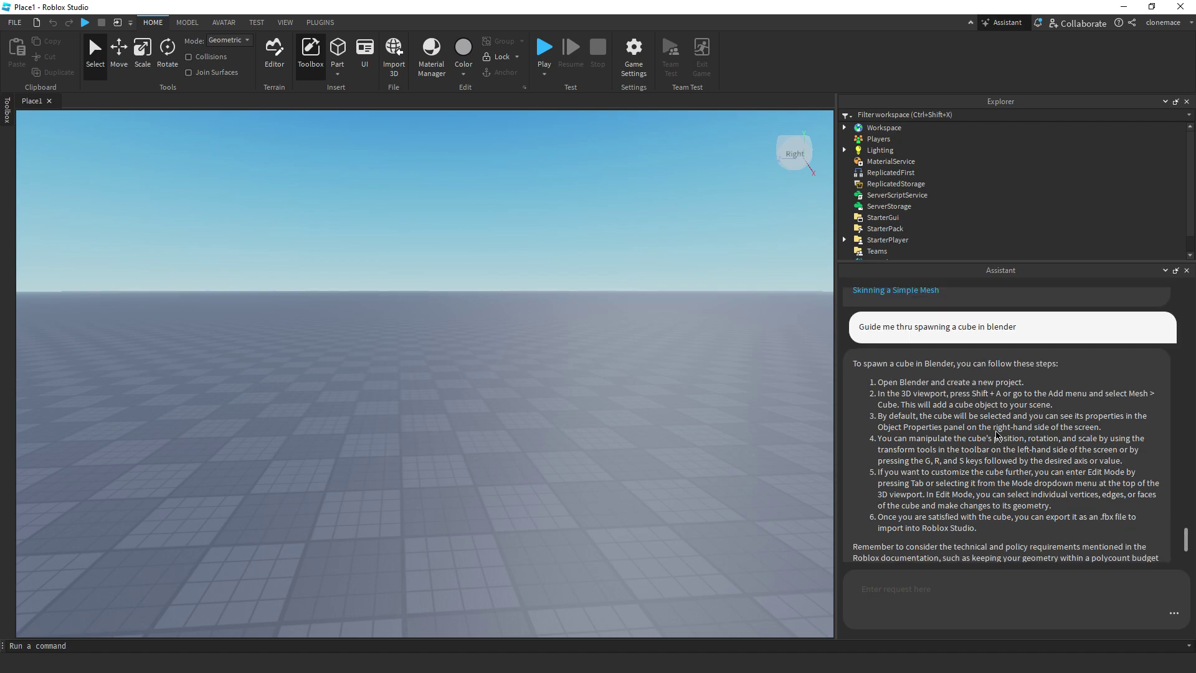
right_drag(620, 383, 647, 376)
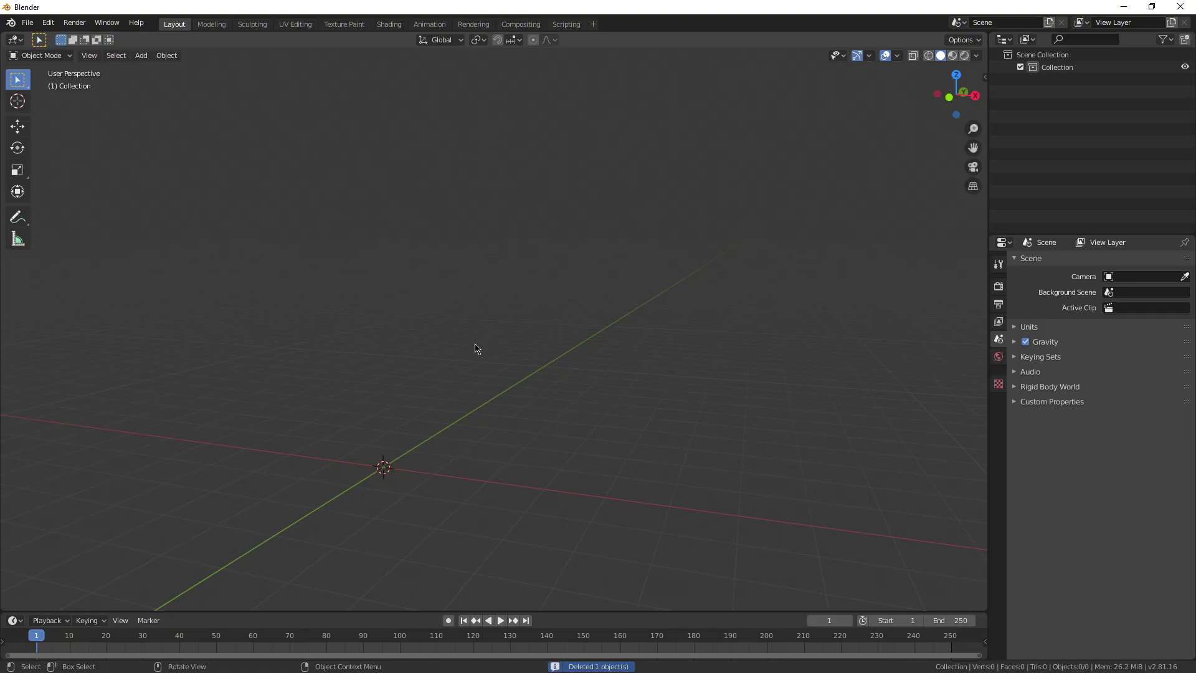
- Add a cube mesh to the empty Blender scene
key(shift+a)
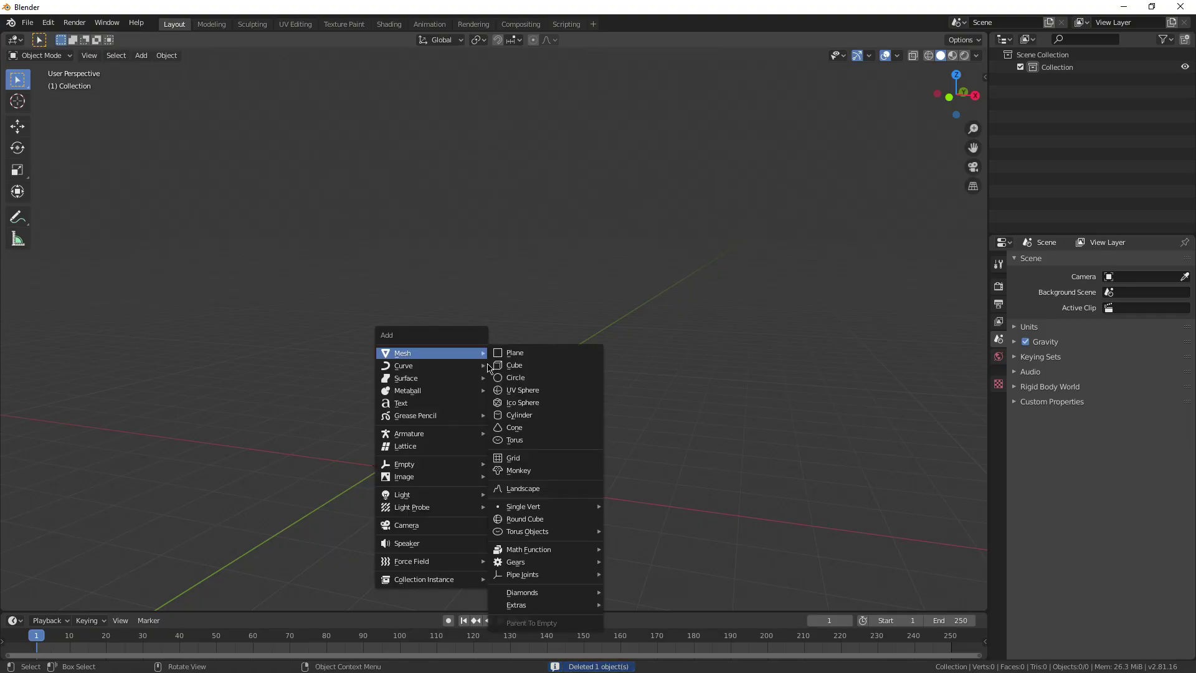
click(514, 365)
middle_drag(515, 374, 609, 454)
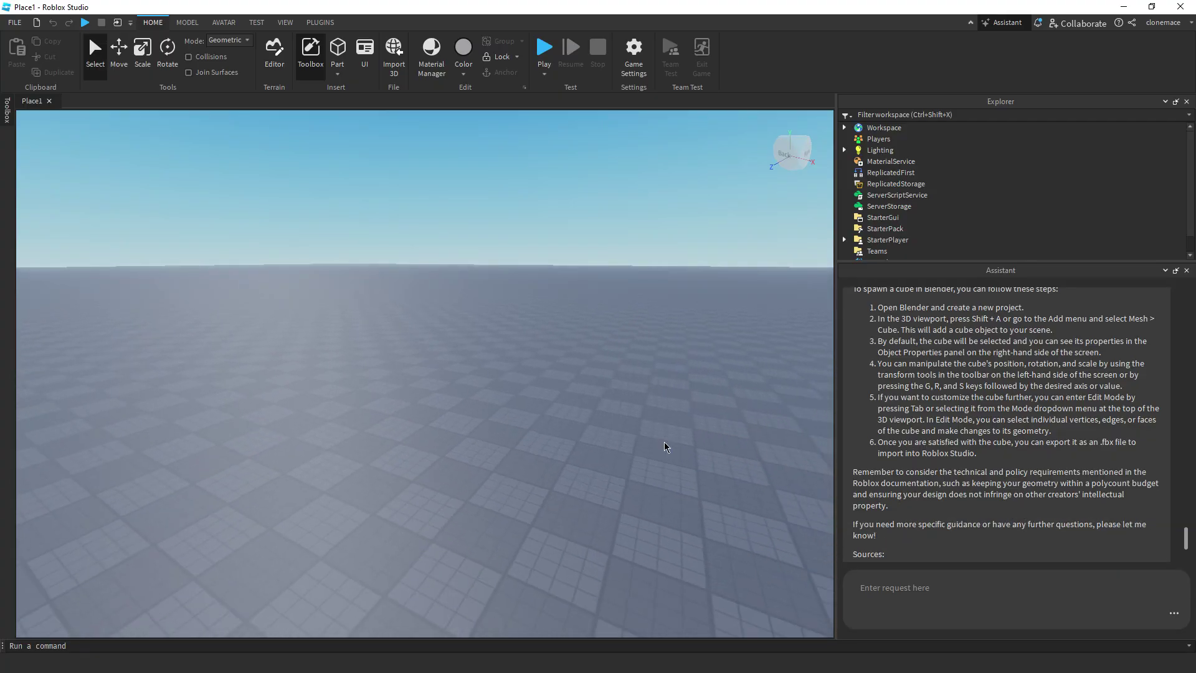
- Switch to Roblox Studio and review the Assistant's six numbered steps for spawning a cube in Blender
scroll(610, 436, up, 3)
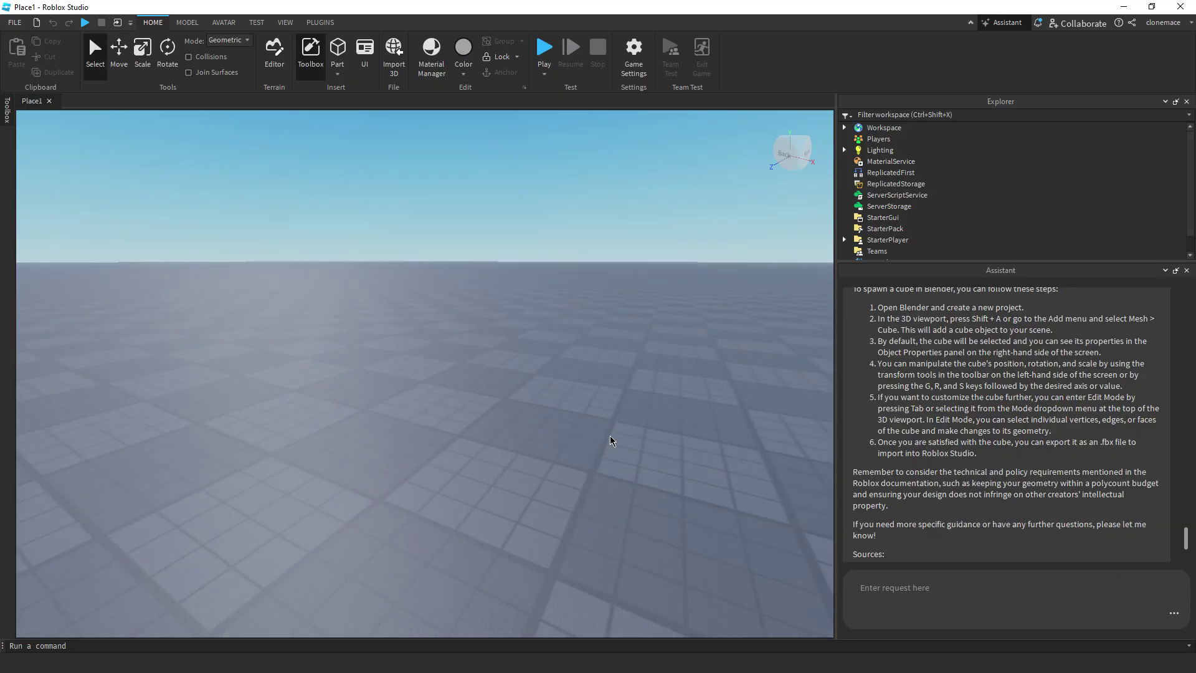
scroll(610, 436, down, 4)
right_drag(610, 435, 614, 436)
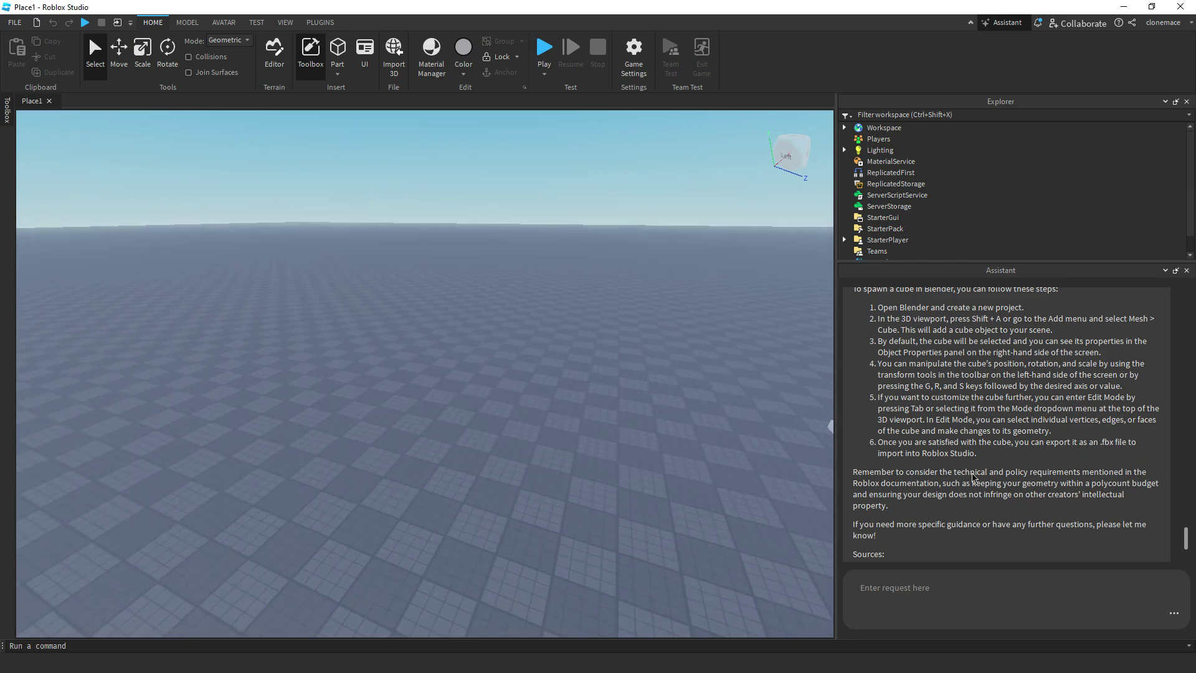
right_drag(707, 428, 708, 428)
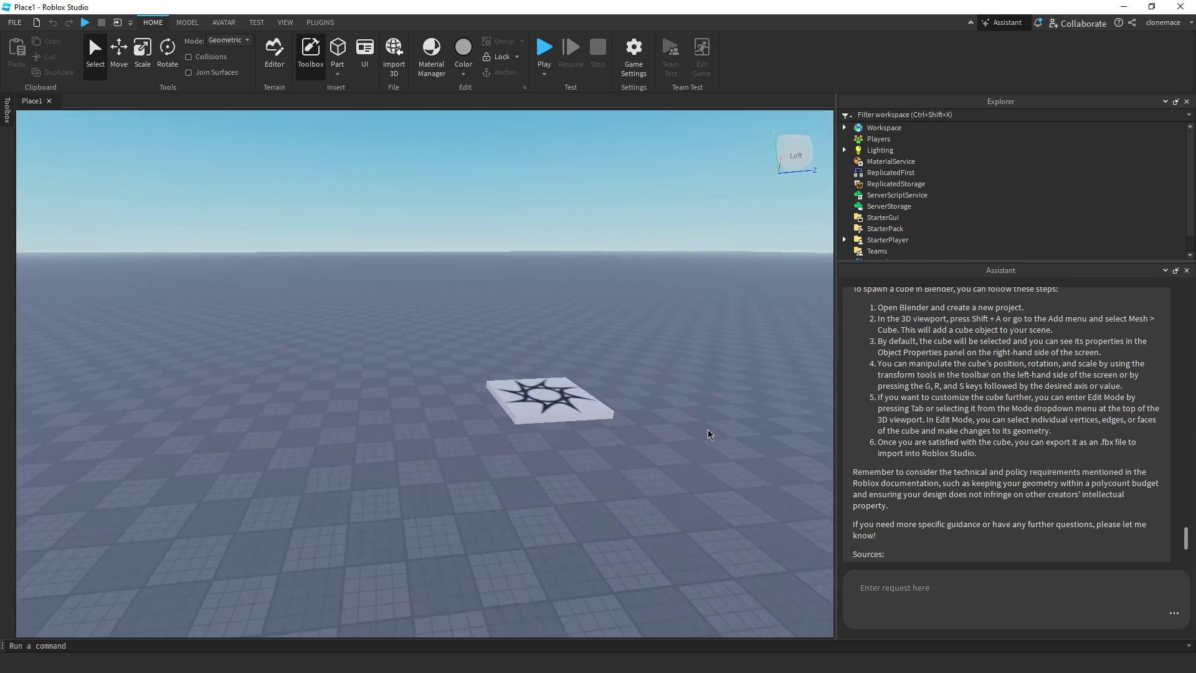
key(w)
key(d)
key(s)
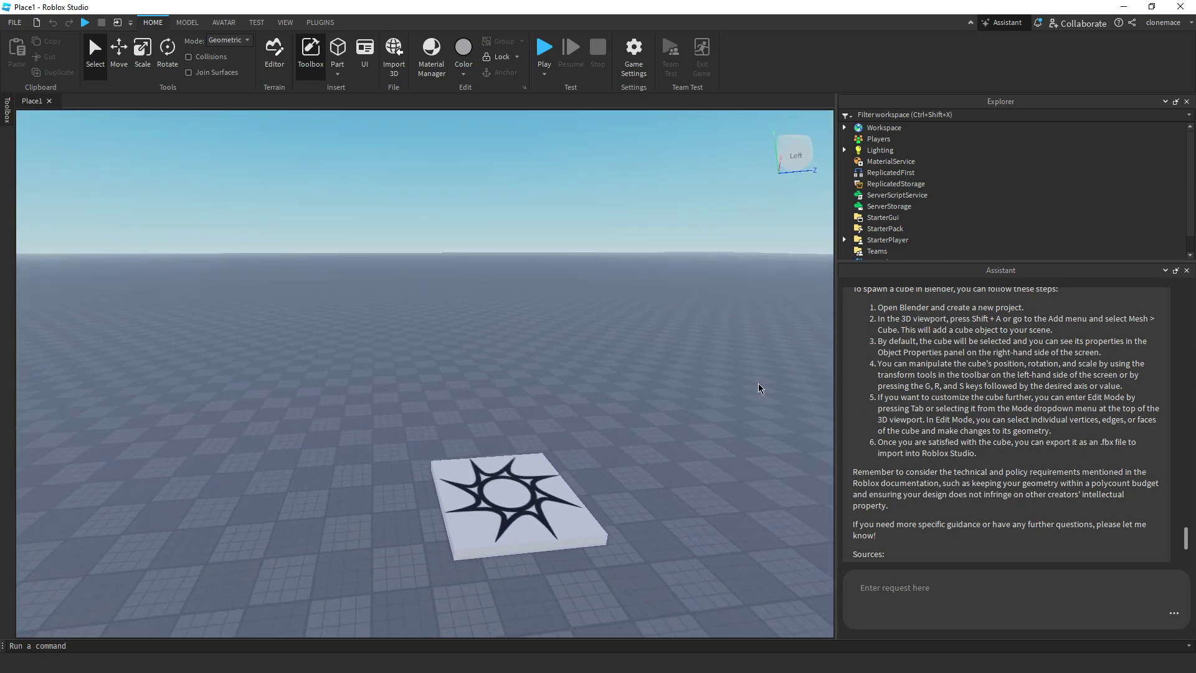
right_drag(757, 383, 759, 382)
key(w)
drag(864, 307, 1047, 454)
drag(1046, 455, 870, 305)
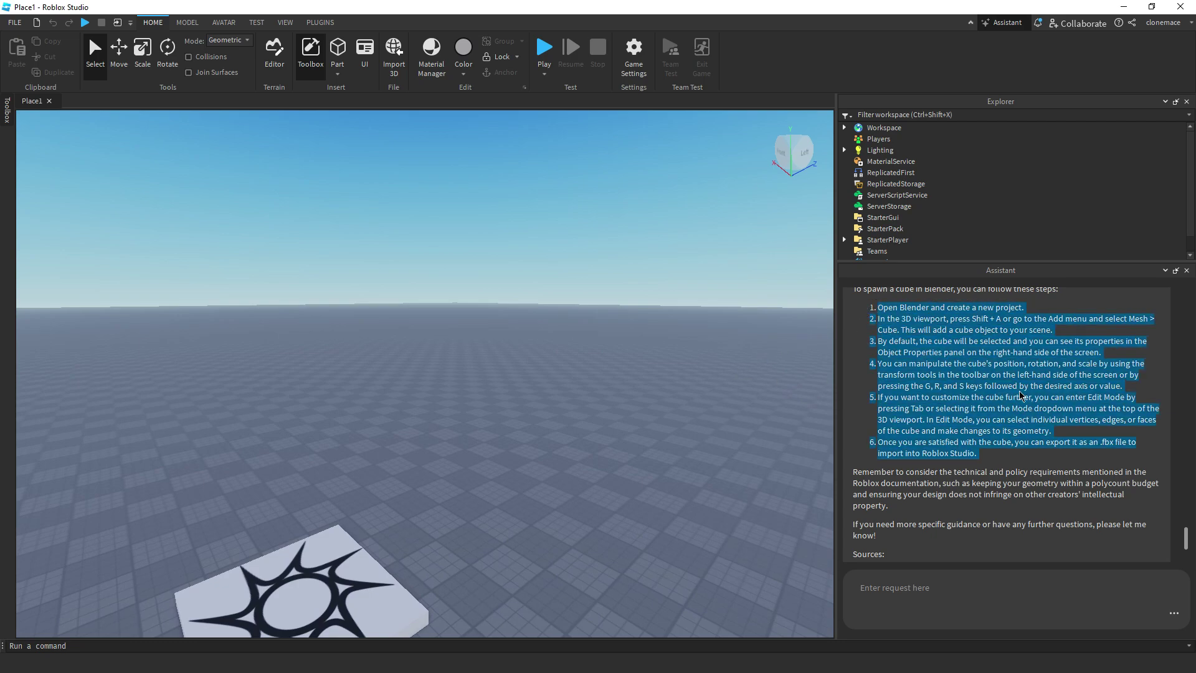
- Compare the Assistant's cube-spawning reply with its earlier steps for creating the Deagle gun model
right_drag(623, 496, 620, 495)
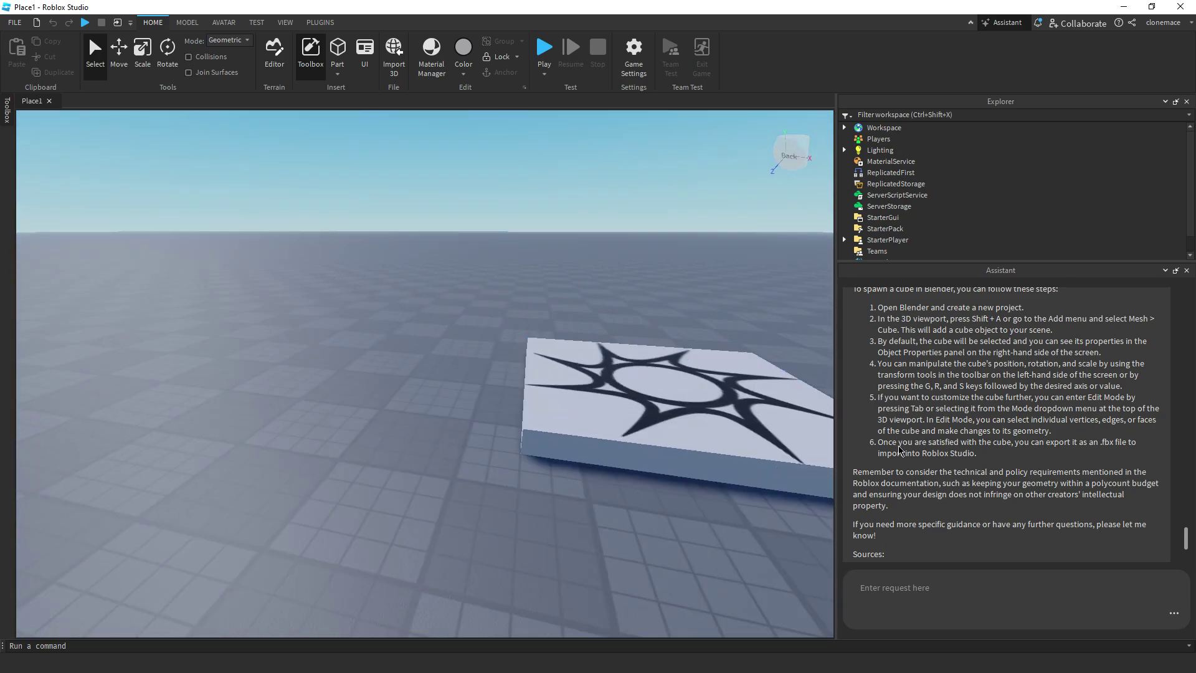
key(w)
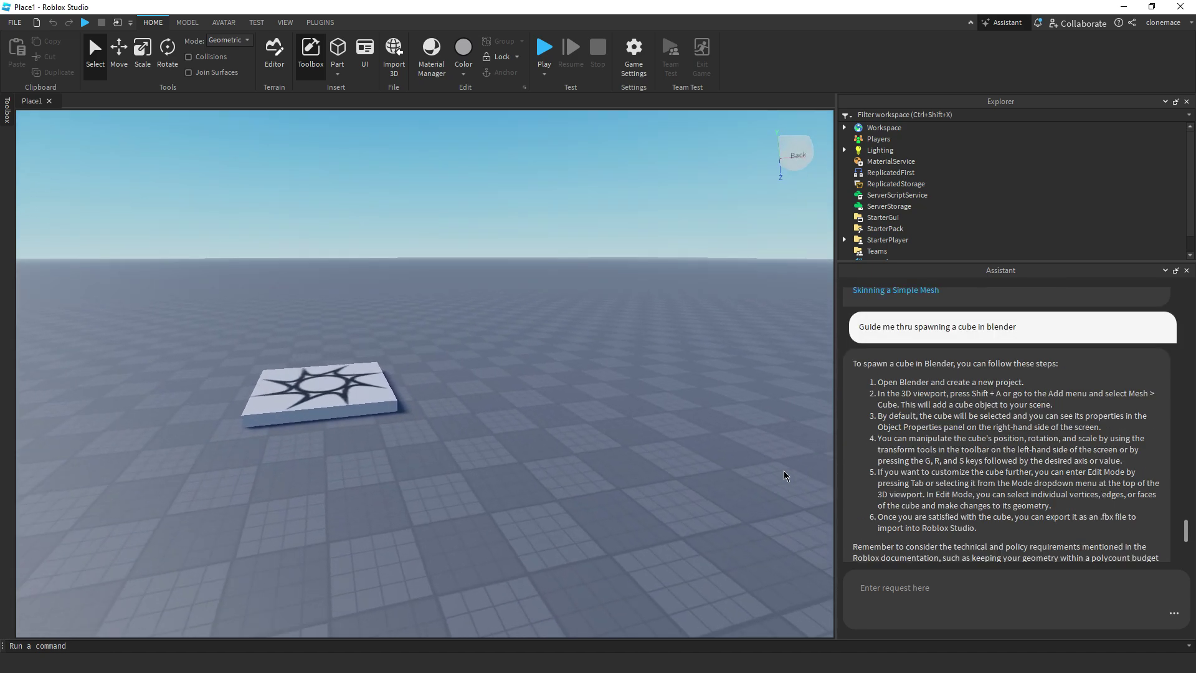
key(w)
right_drag(784, 467, 738, 475)
scroll(992, 450, up, 5)
key(s)
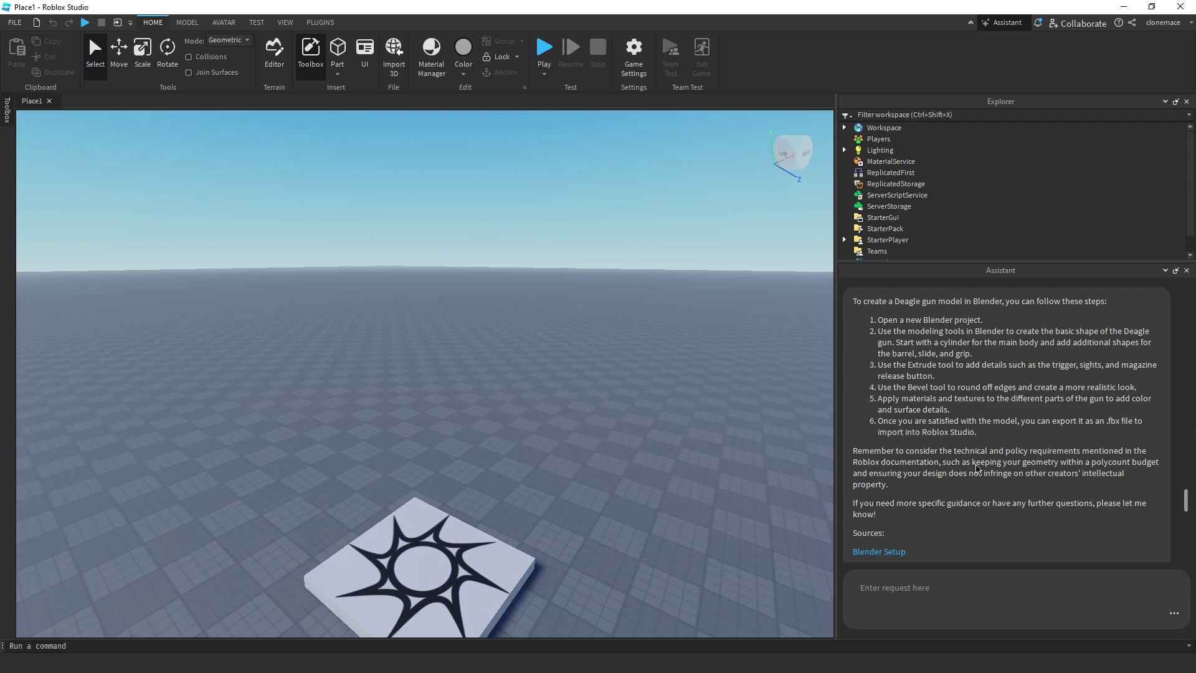
key(w)
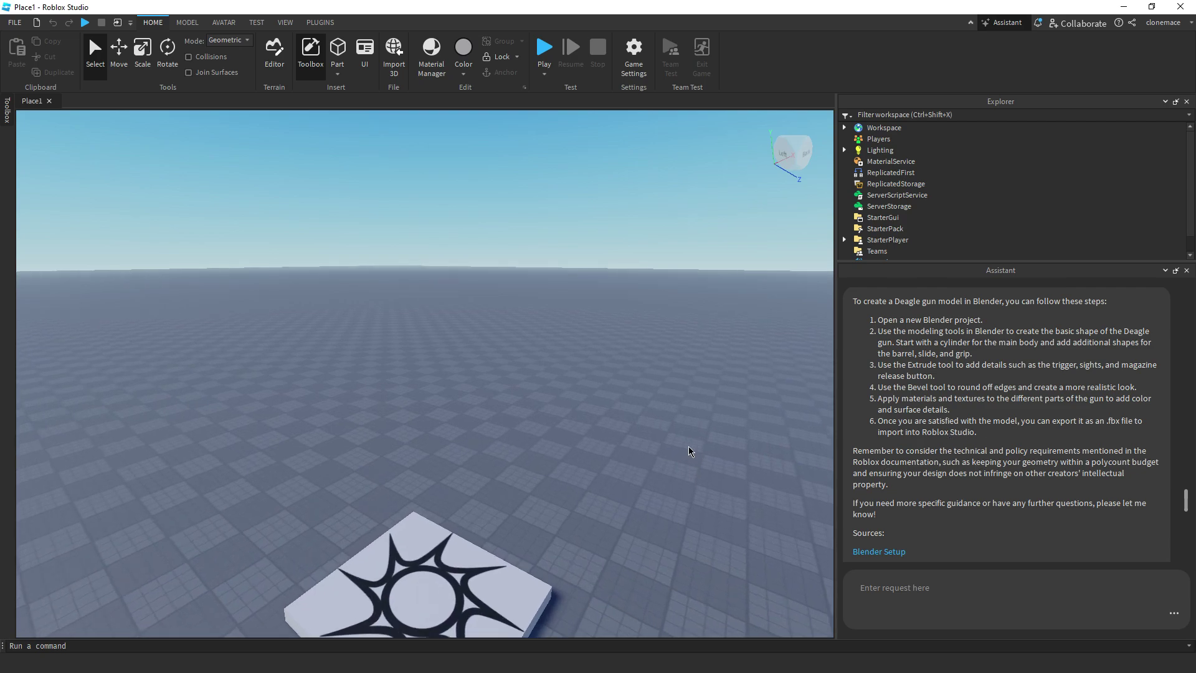
right_drag(689, 445, 687, 445)
scroll(939, 408, up, 3)
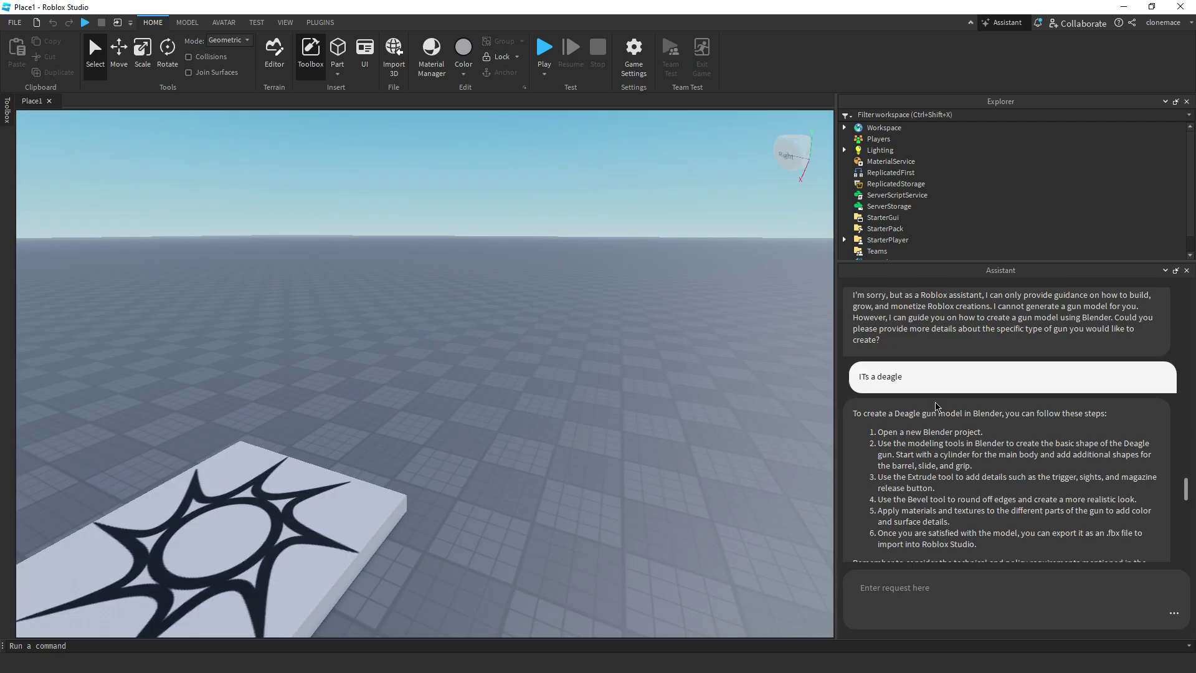
scroll(940, 408, down, 4)
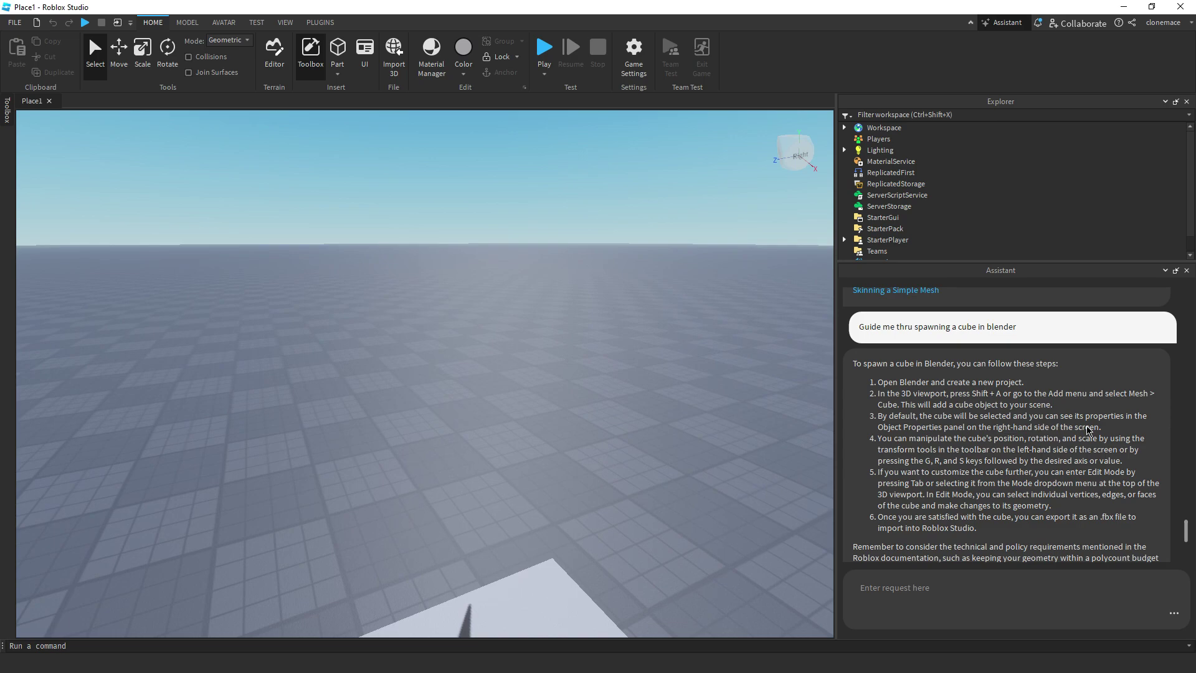
scroll(1087, 429, down, 1)
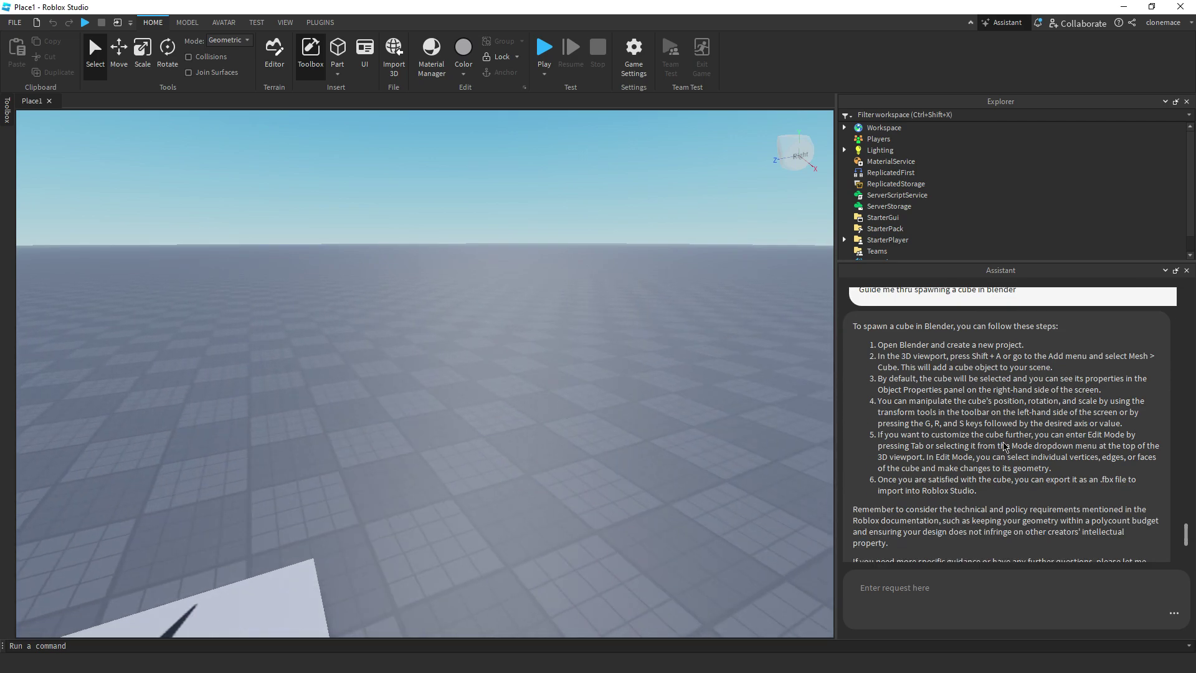
scroll(1046, 411, up, 8)
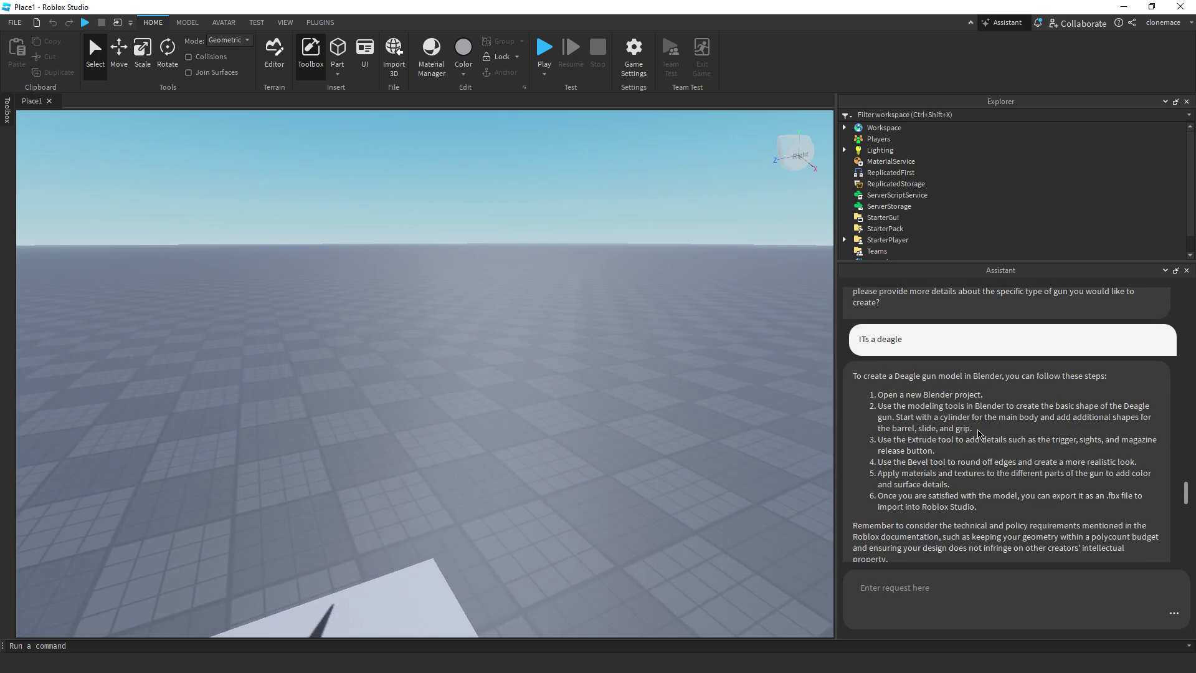
right_drag(745, 457, 747, 456)
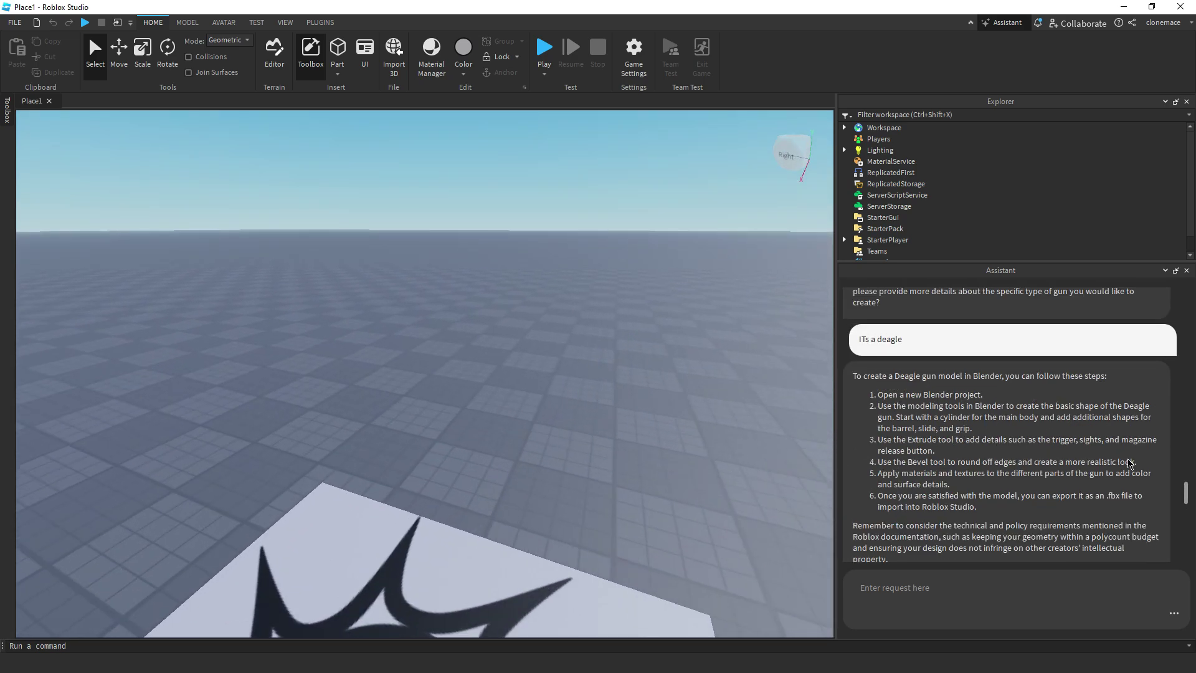
key(d)
scroll(714, 449, down, 3)
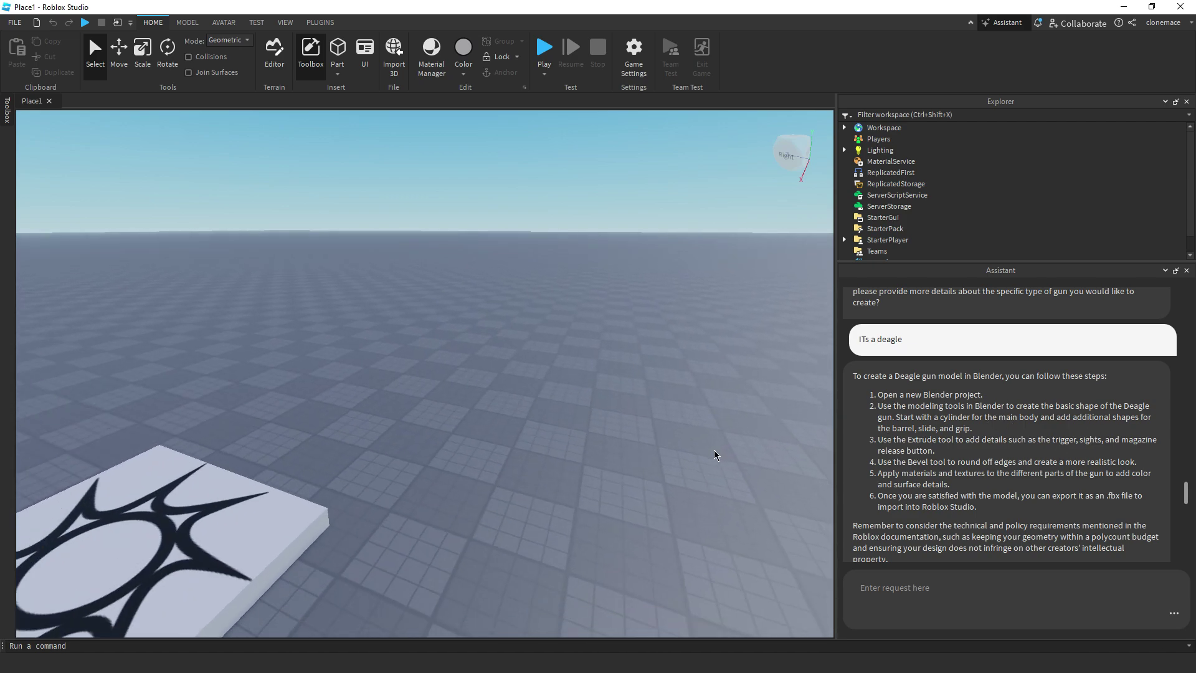
key(a)
right_drag(713, 450, 914, 458)
key(w)
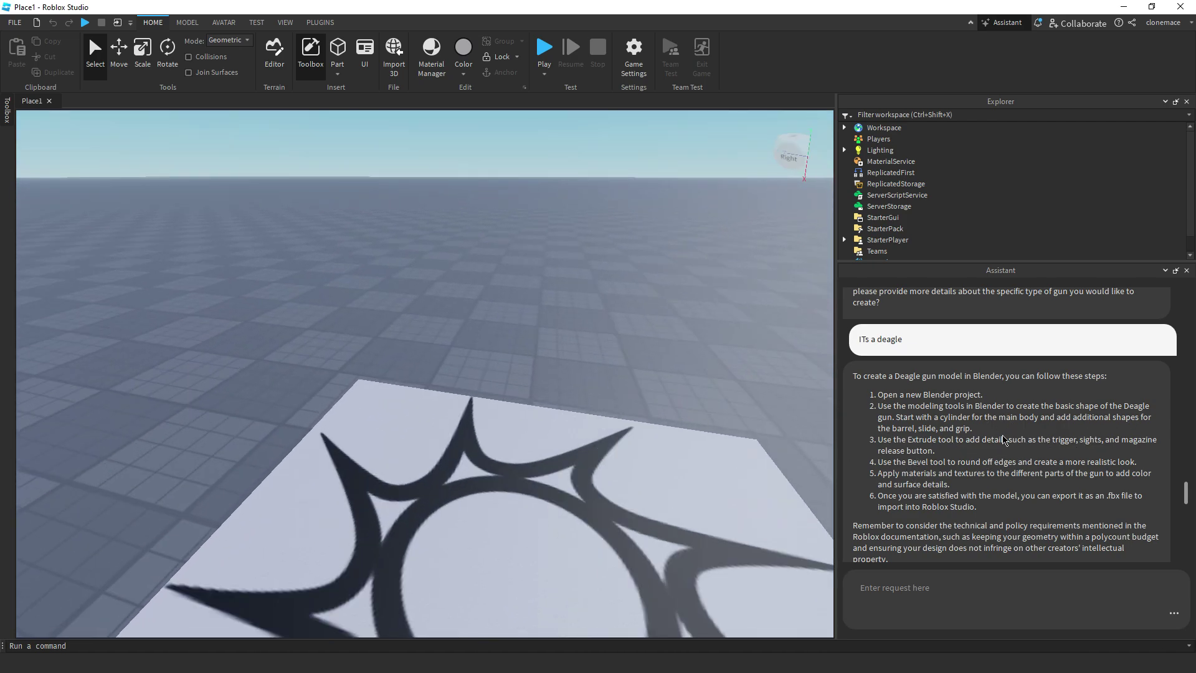
right_drag(1002, 440, 706, 455)
key(s)
right_drag(706, 460, 478, 505)
key(w)
key(s)
key(s)
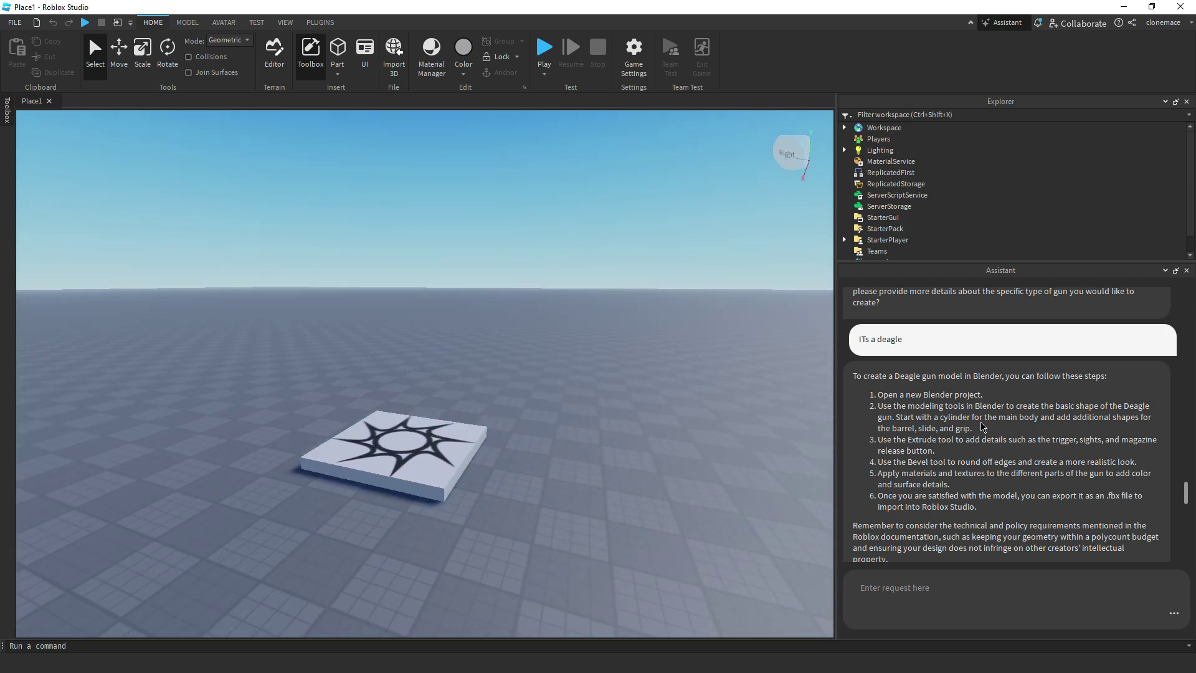
right_drag(686, 451, 688, 451)
key(w)
key(s)
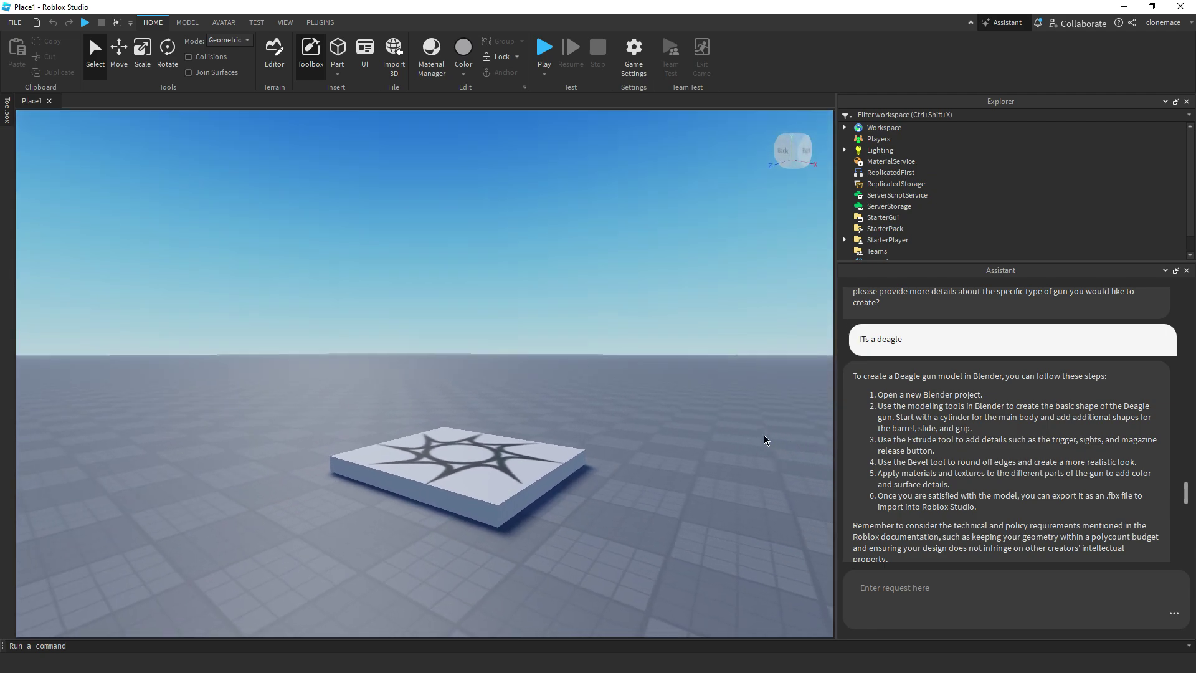
key(w)
right_drag(763, 434, 765, 439)
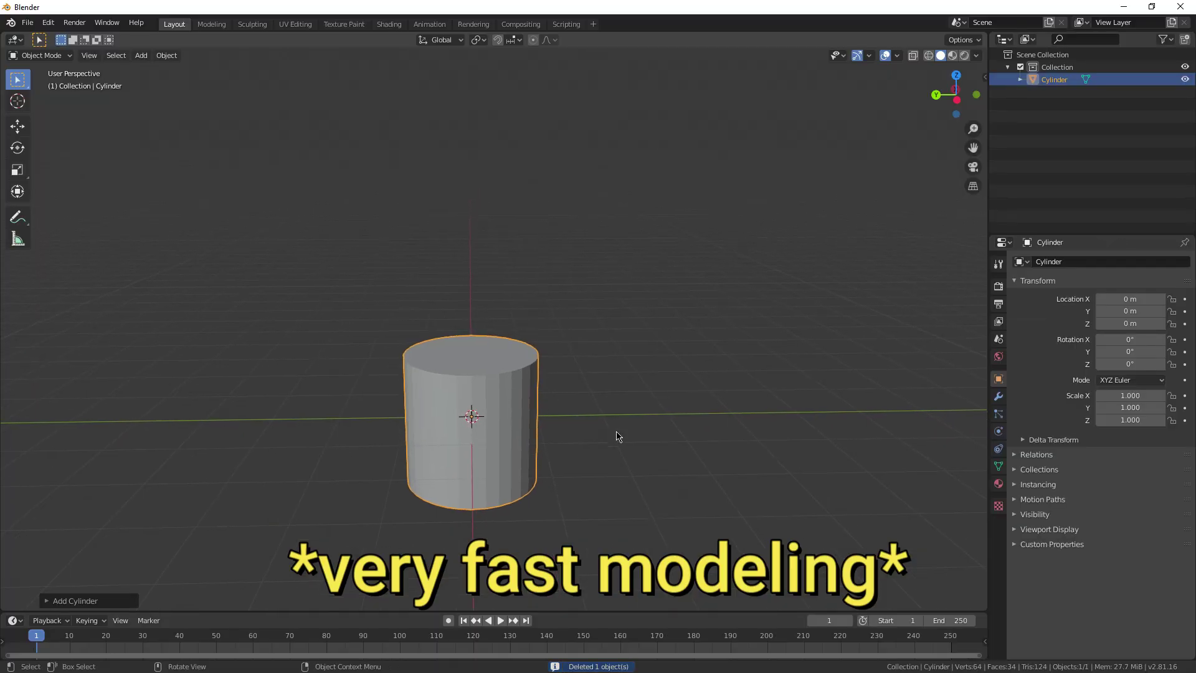
- In Blender, stretch the cylinder into a tall narrow column and add a cube, icosphere, small cylinder and "Additional shapes" text above it
key(s)
click(539, 434)
key(shift+a)
key(g)
key(r)
key(s)
click(539, 374)
key(shift+a)
key(g)
click(707, 347)
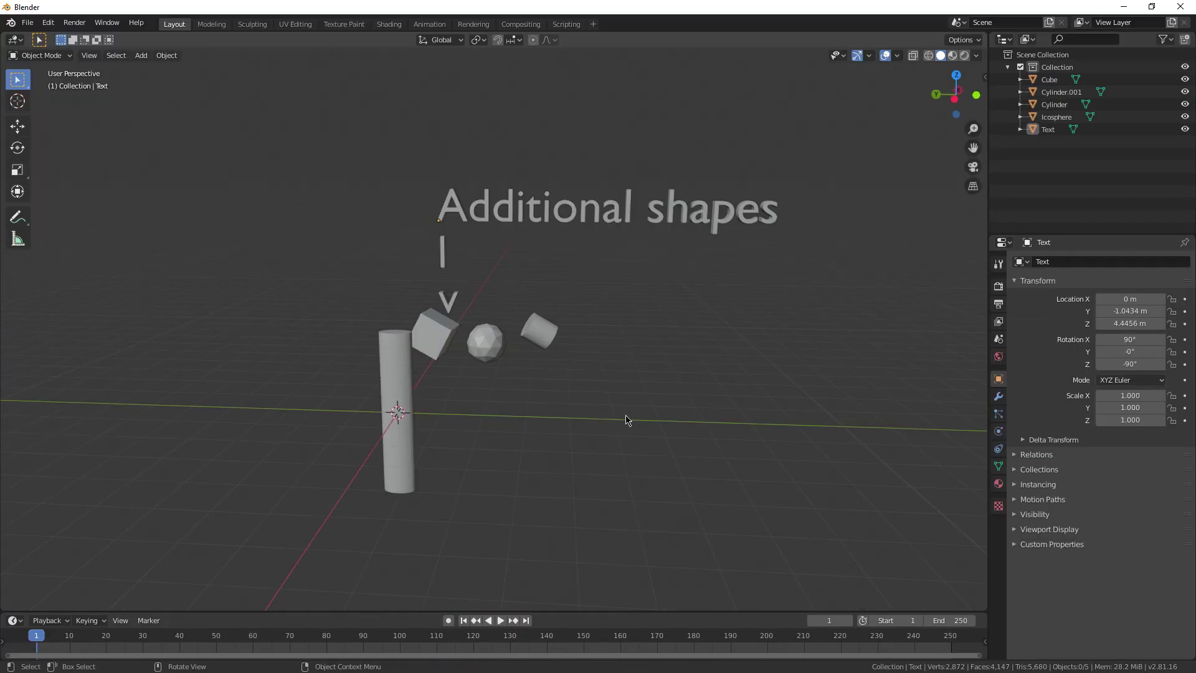
- Try moving the tall main cylinder and undo the move
scroll(619, 411, up, 2)
click(354, 398)
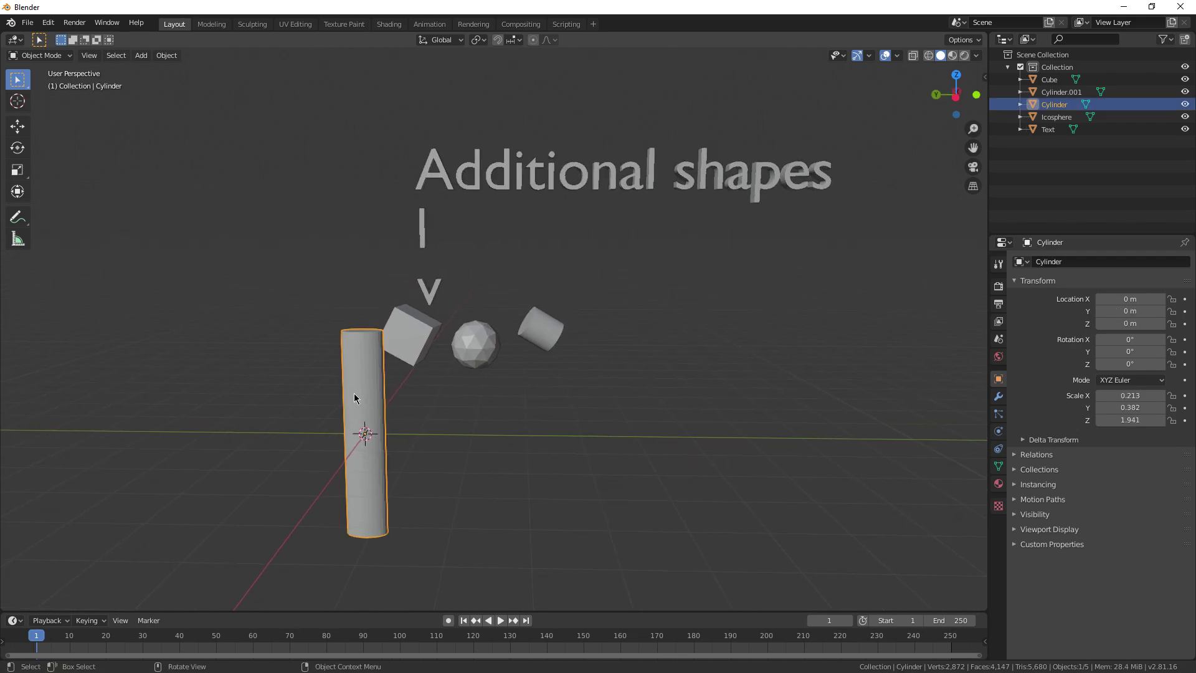
shift+middle_drag(353, 397, 388, 400)
key(g)
click(326, 410)
key(ctrl+z)
- Try moving the cube, icosphere and small cylinder together, undo the move and clear the selection
shift+middle_drag(559, 395, 531, 400)
drag(581, 375, 412, 340)
key(g)
click(445, 339)
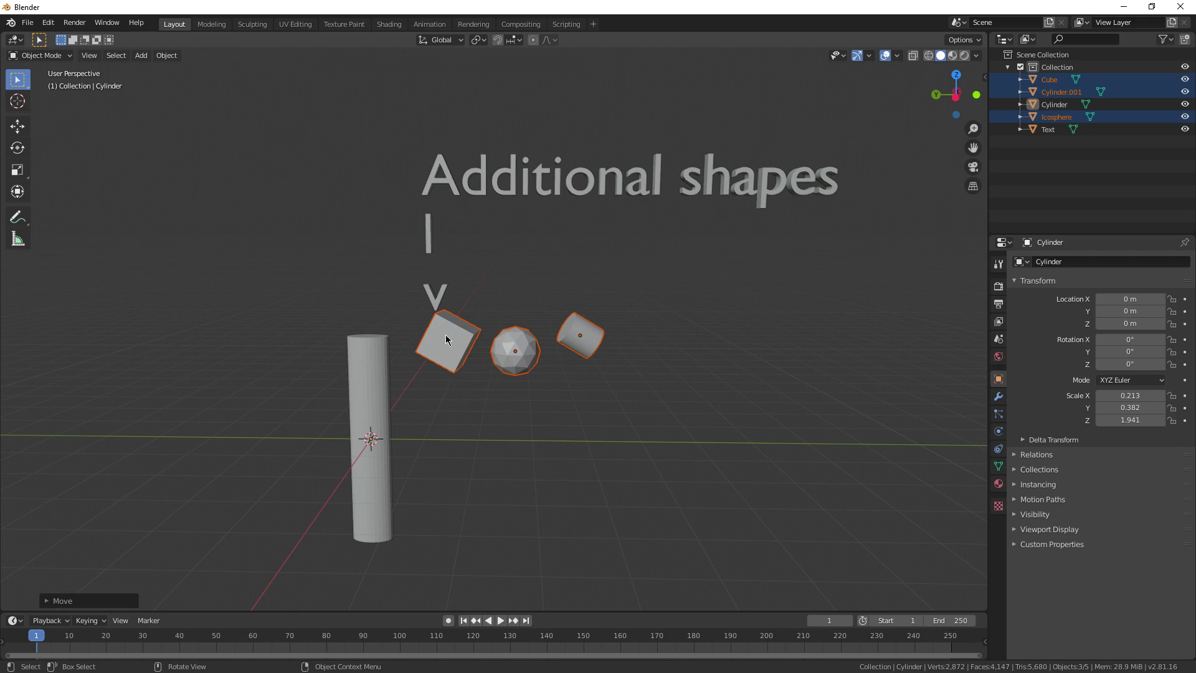
key(ctrl+z)
shift+middle_drag(651, 336, 608, 337)
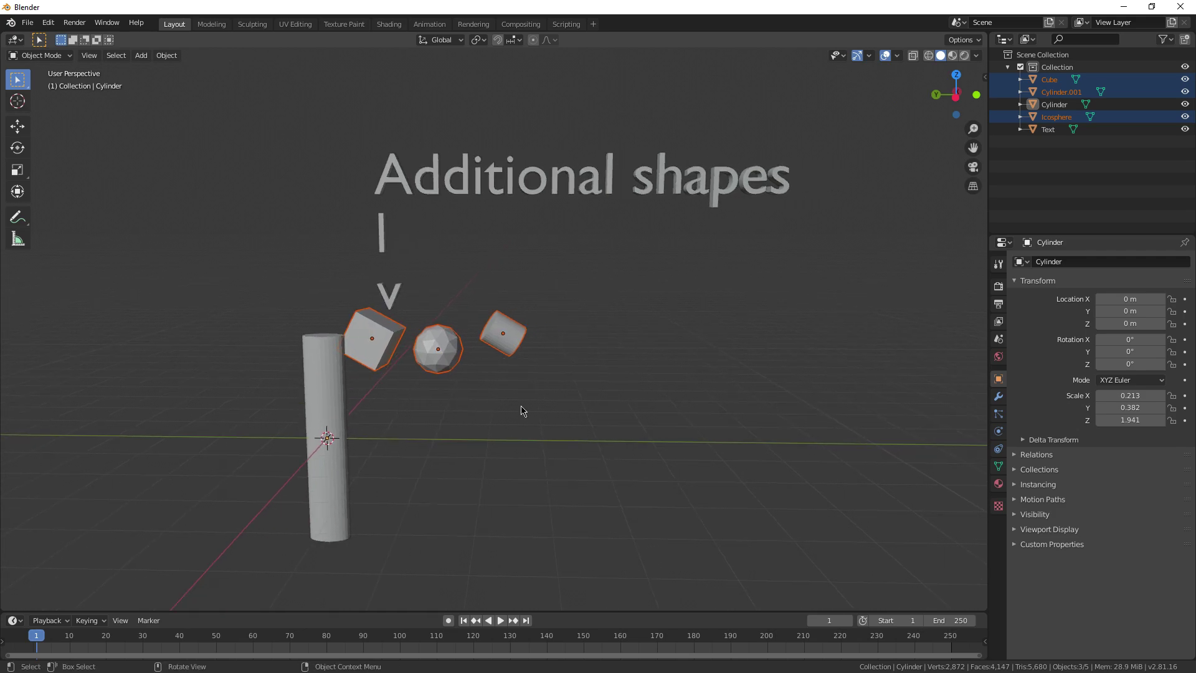
click(552, 400)
- Delete all the shapes and the text from the scene
shift+middle_drag(475, 401, 508, 366)
scroll(616, 376, up, 2)
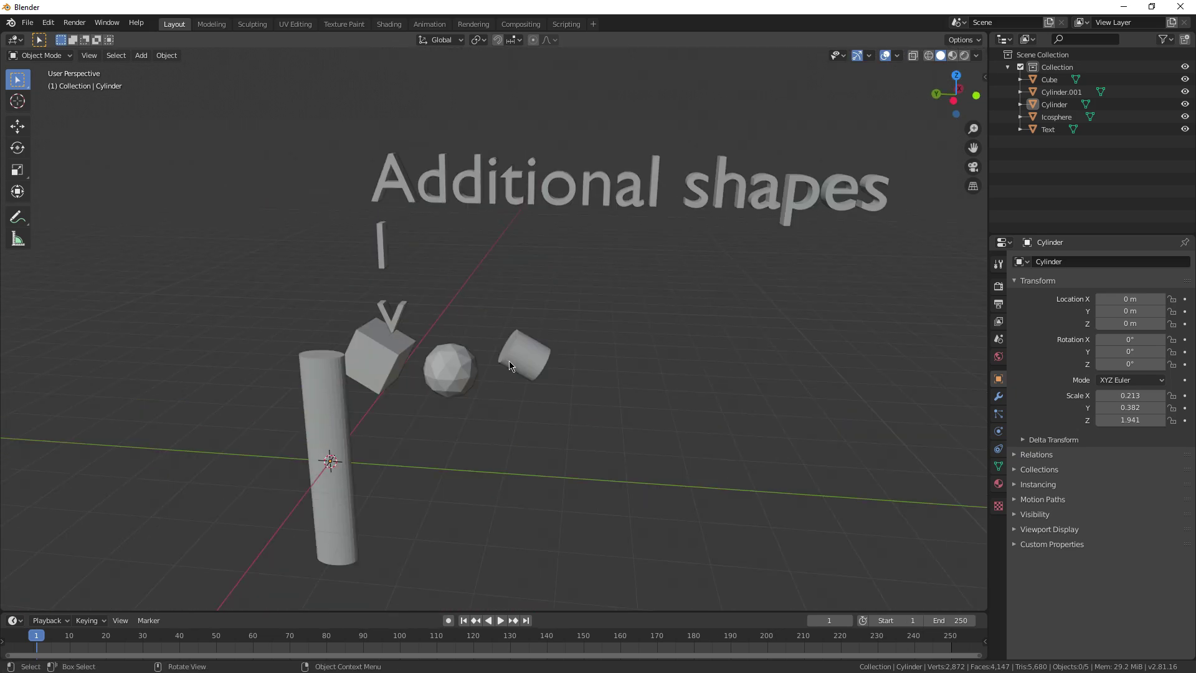
key(a)
key(Delete)
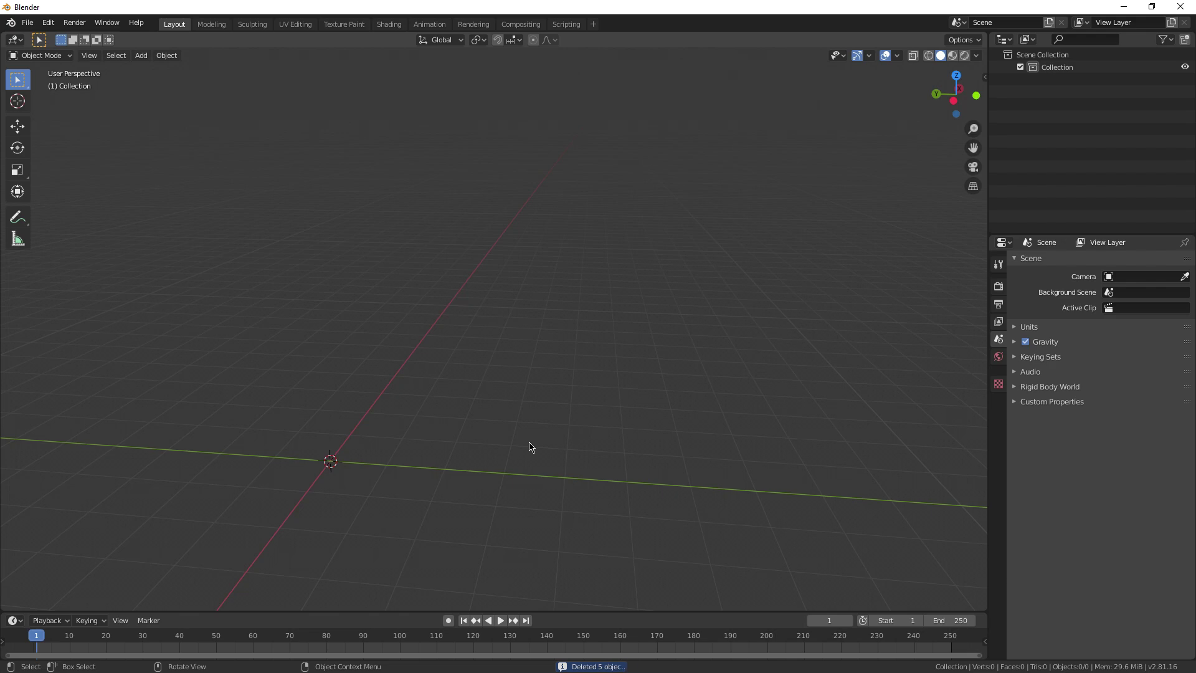
middle_drag(529, 446, 601, 465)
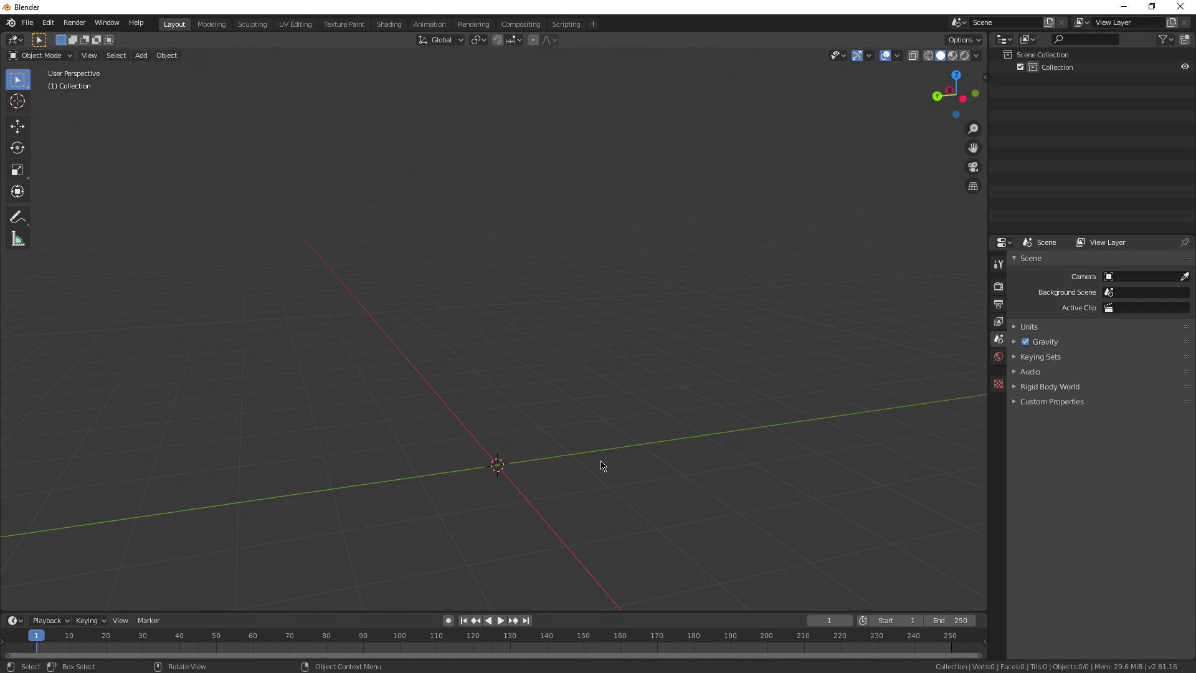
middle_drag(602, 465, 517, 463)
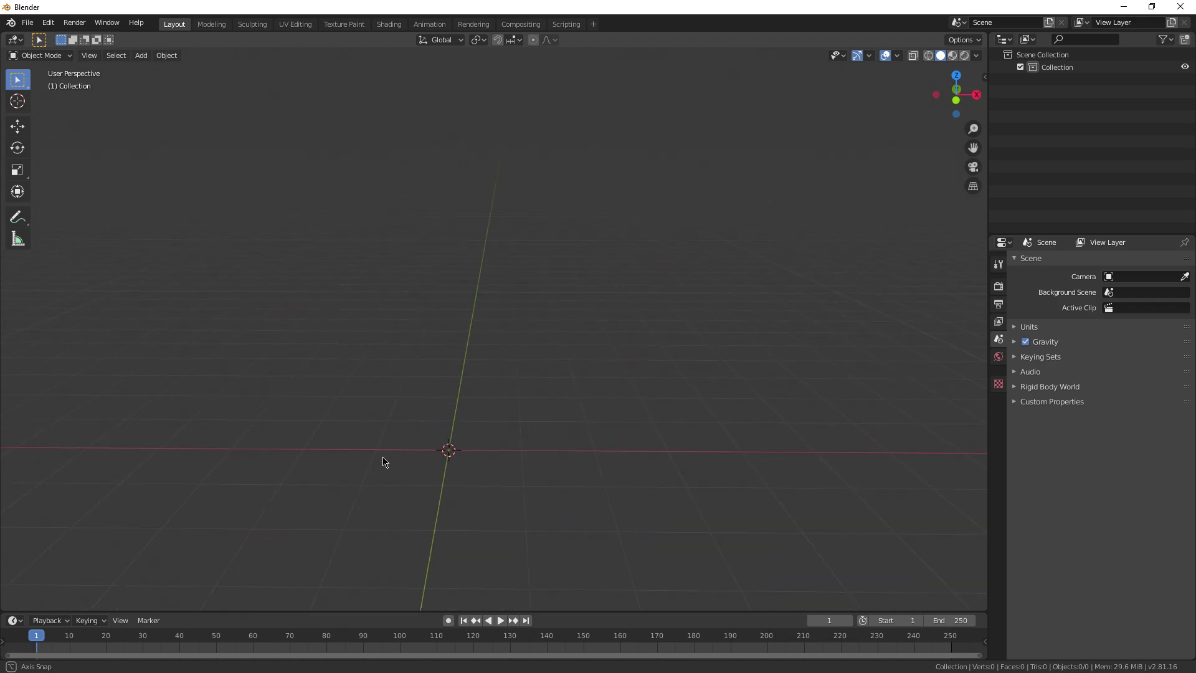
middle_drag(345, 459, 551, 492)
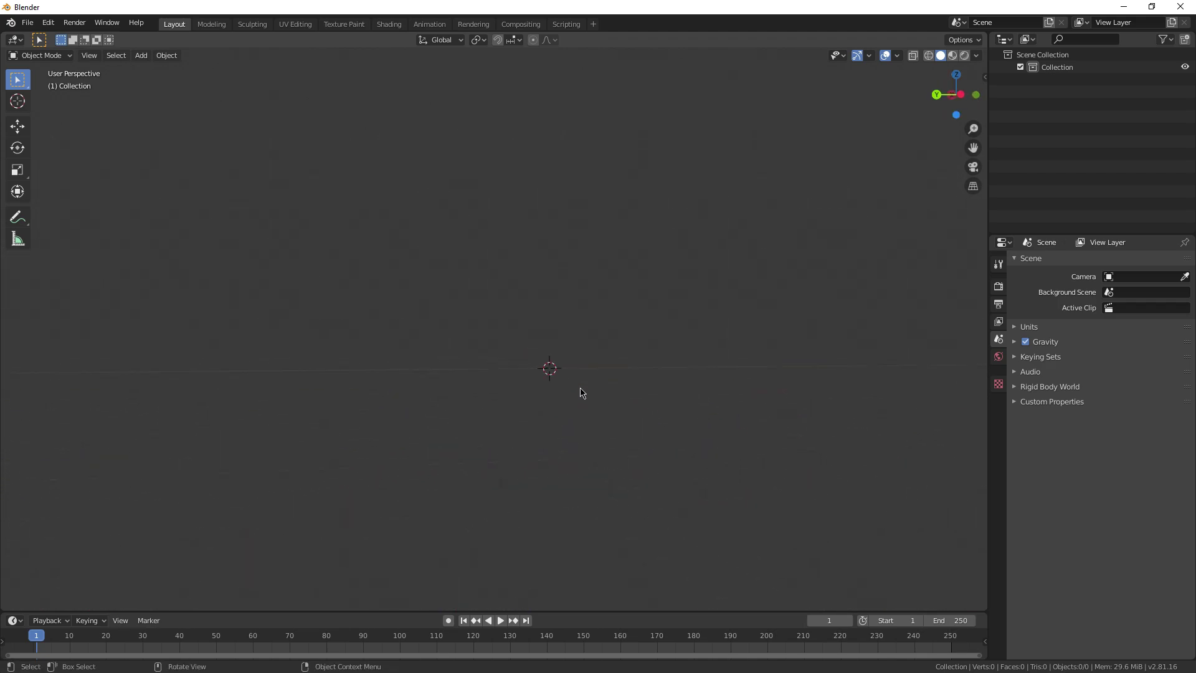
middle_drag(609, 442, 514, 399)
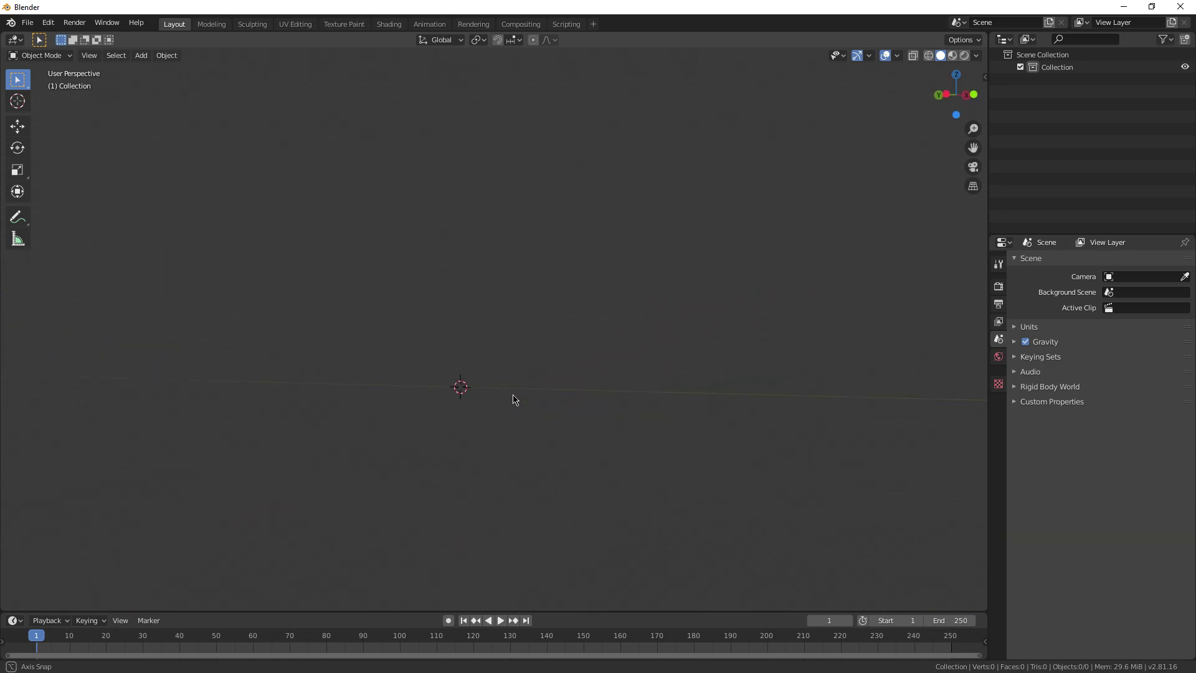
middle_drag(615, 426, 603, 453)
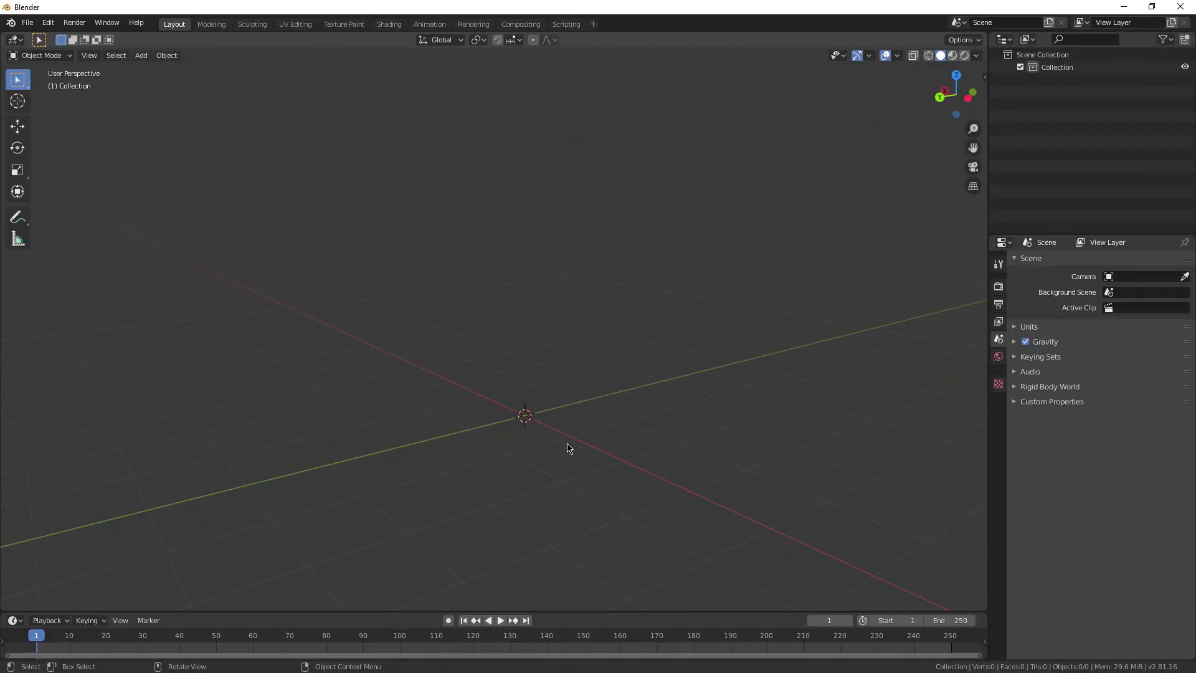
middle_drag(567, 448, 608, 385)
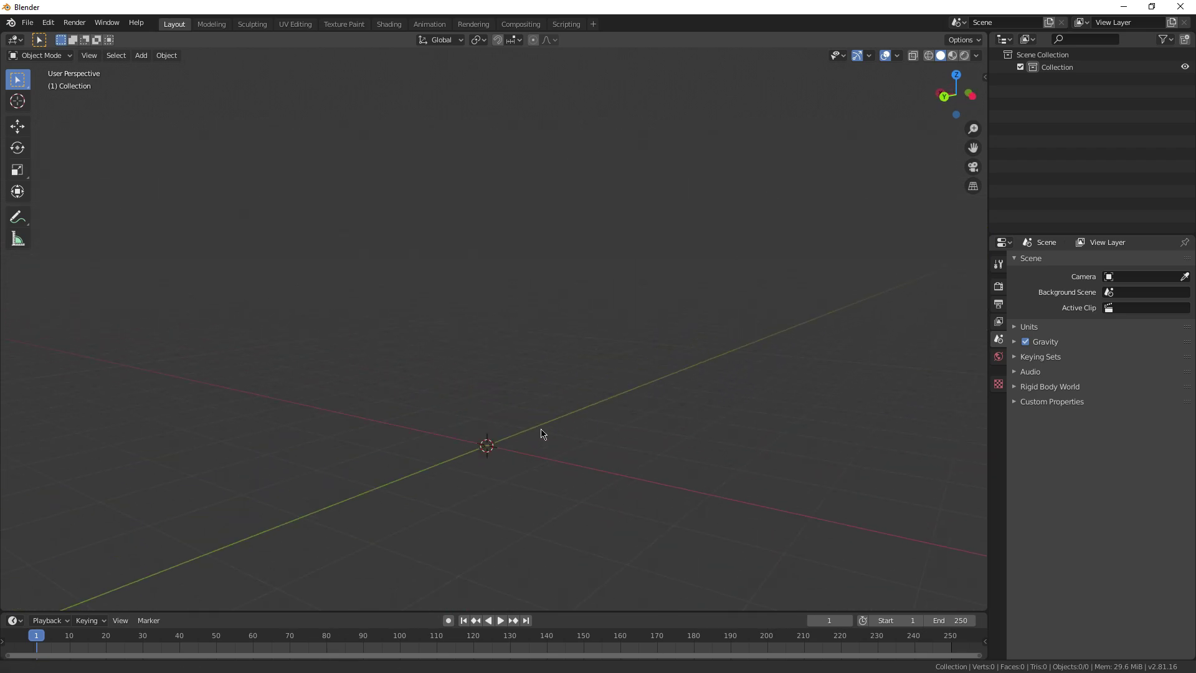
middle_drag(542, 434, 636, 527)
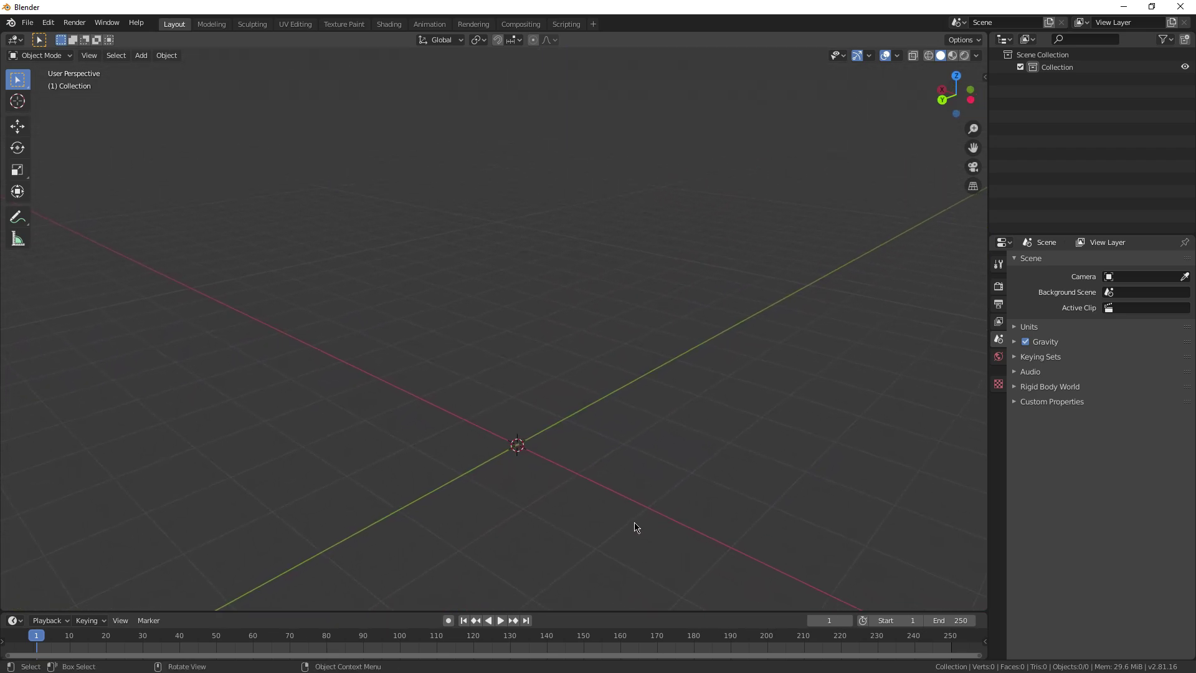